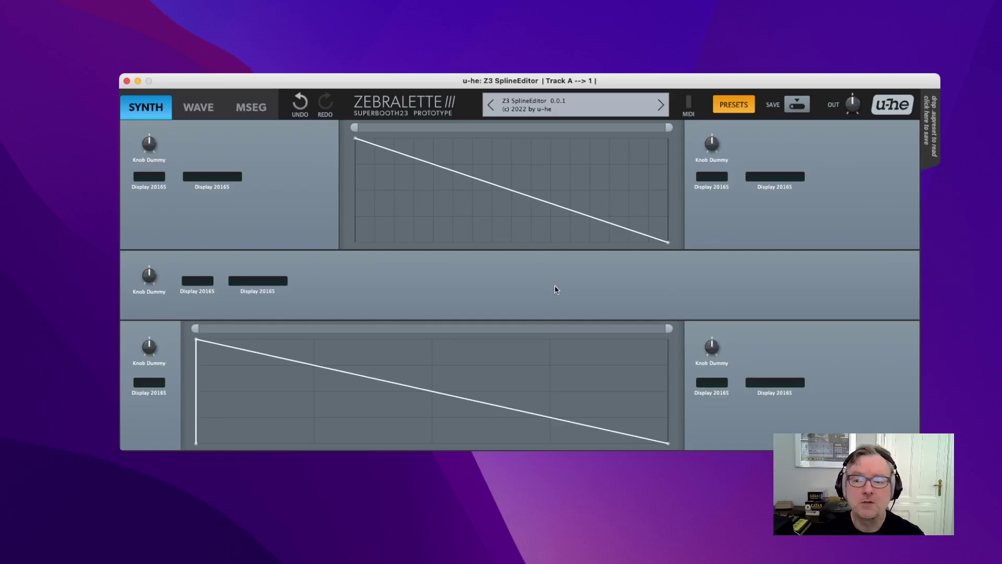
# - Bring the Zebralette window in and place it over the Z3 SplineEditor window
pyautogui.moveTo(1001, 136); pyautogui.dragTo(377, 100)
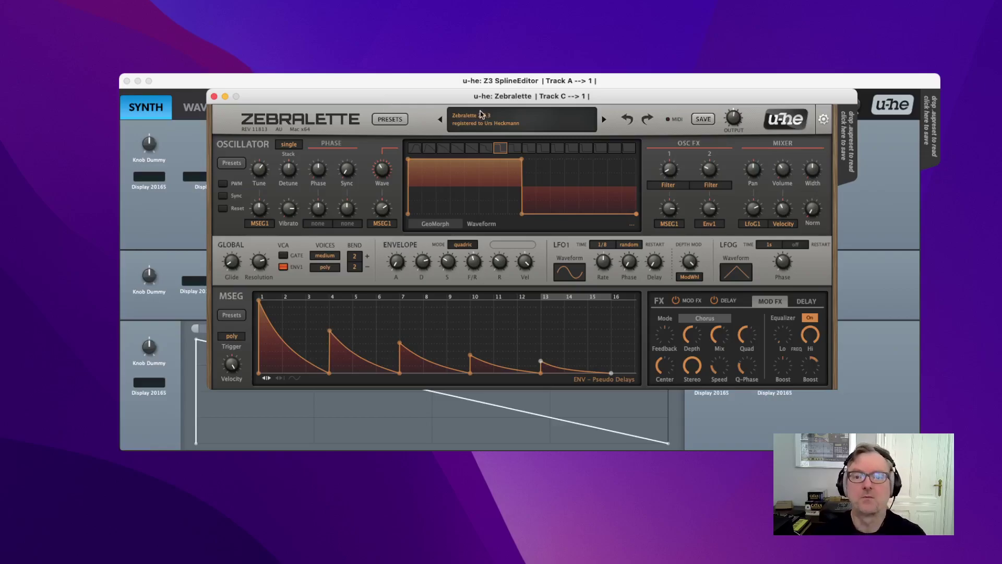
pyautogui.moveTo(430, 101); pyautogui.dragTo(409, 129)
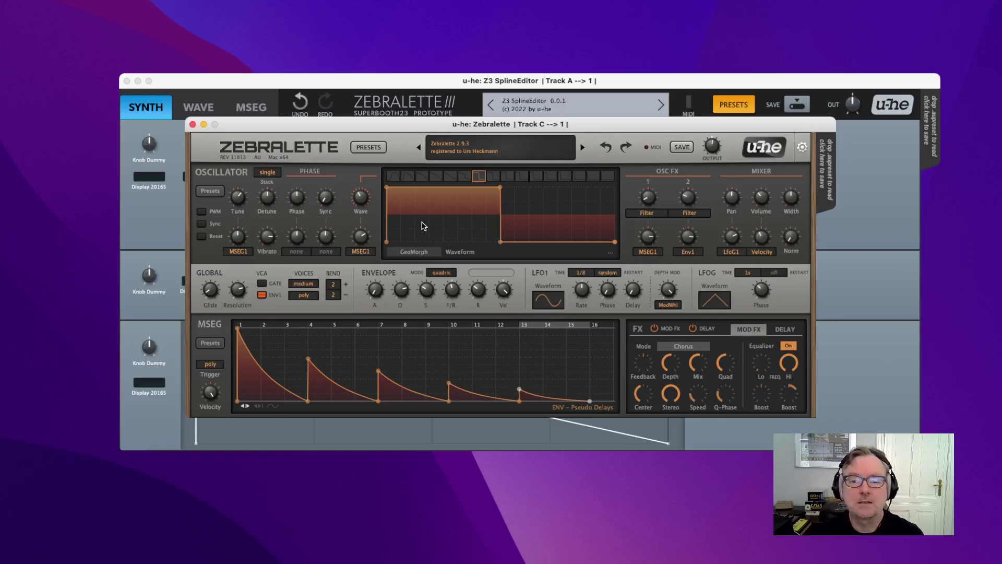
pyautogui.moveTo(422, 124); pyautogui.dragTo(1001, 150)
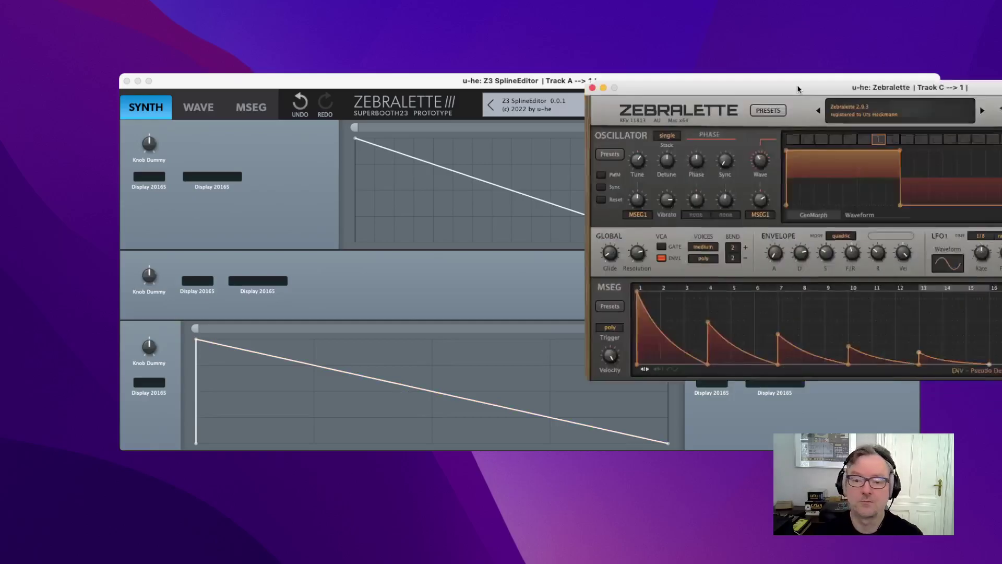
pyautogui.moveTo(799, 89); pyautogui.dragTo(402, 94)
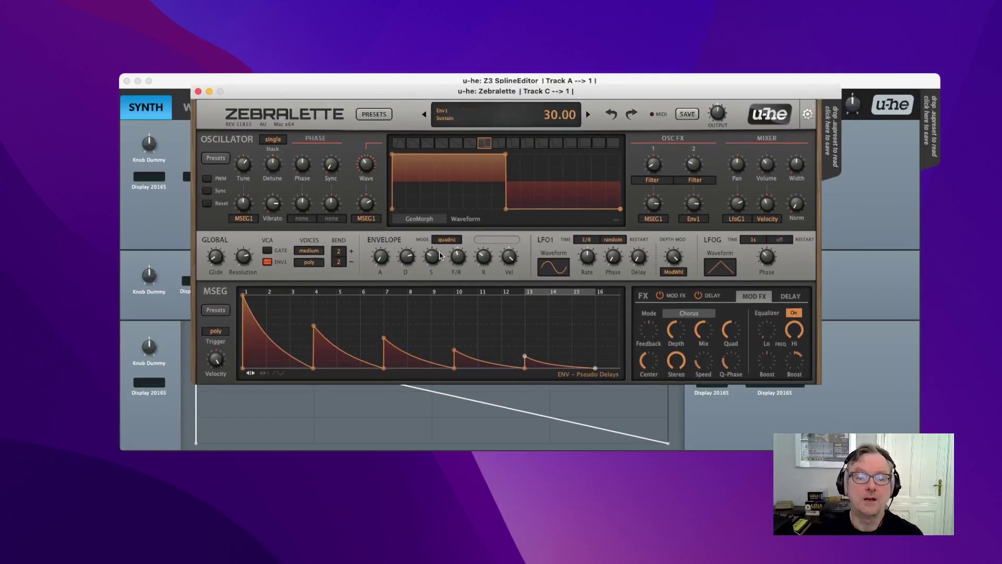
pyautogui.moveTo(365, 93); pyautogui.dragTo(360, 109)
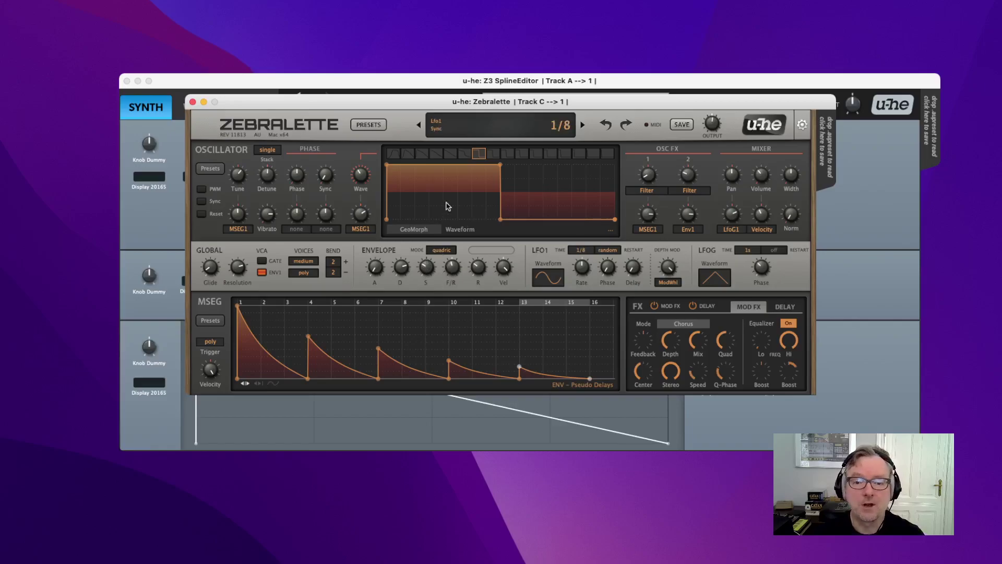
# - Reshape the oscillator waveform into two peaks and bend the MSEG curves between units 4 and 10 into rounded humps
pyautogui.moveTo(500, 166); pyautogui.dragTo(466, 174)
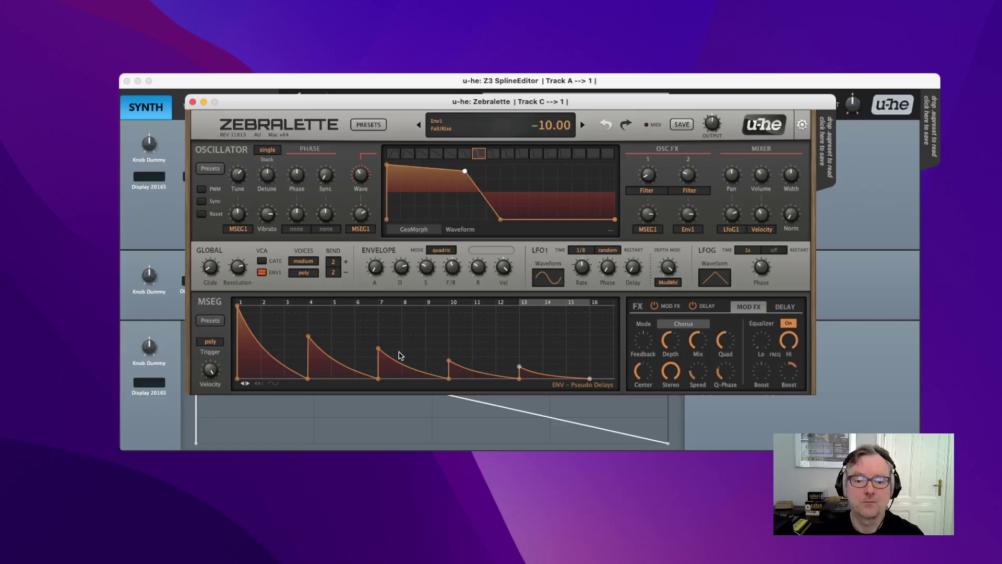
pyautogui.moveTo(377, 348); pyautogui.dragTo(397, 327)
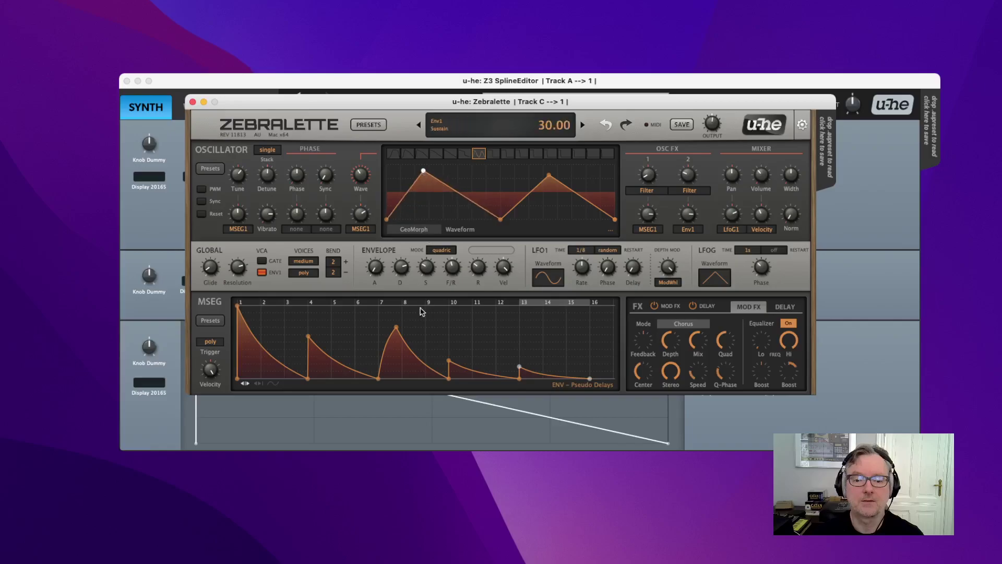
pyautogui.moveTo(397, 329); pyautogui.dragTo(422, 299)
pyautogui.moveTo(334, 367); pyautogui.dragTo(343, 309)
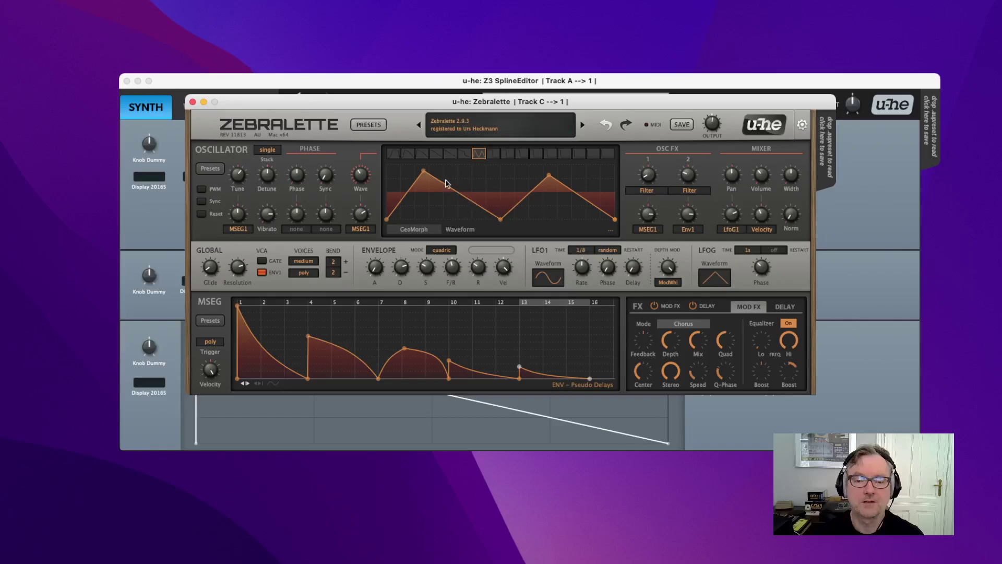
# - Select the first peak and the middle valley of the oscillator waveform and smooth the selected points
pyautogui.moveTo(405, 169); pyautogui.dragTo(516, 232)
pyautogui.rightClick(463, 178)
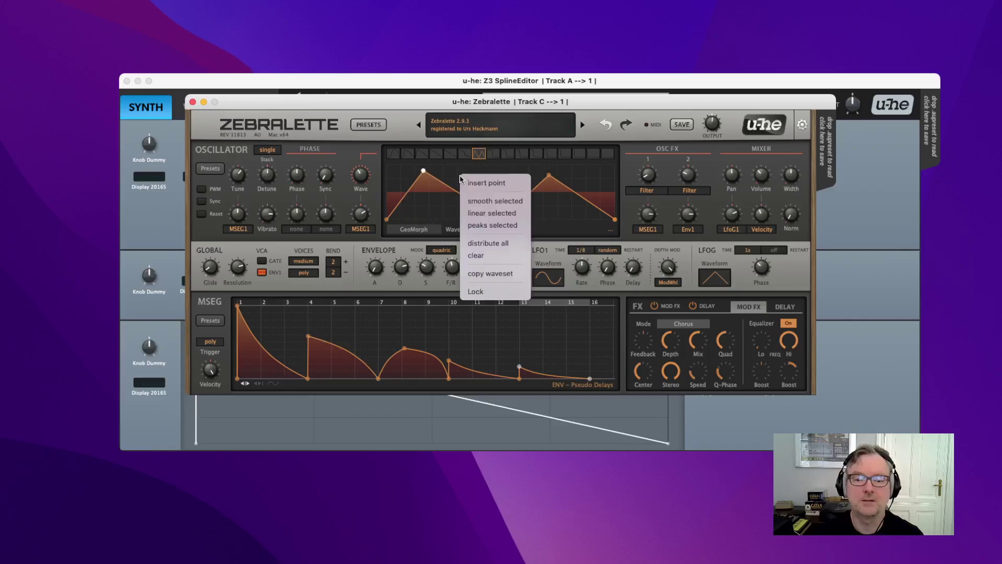
pyautogui.click(495, 201)
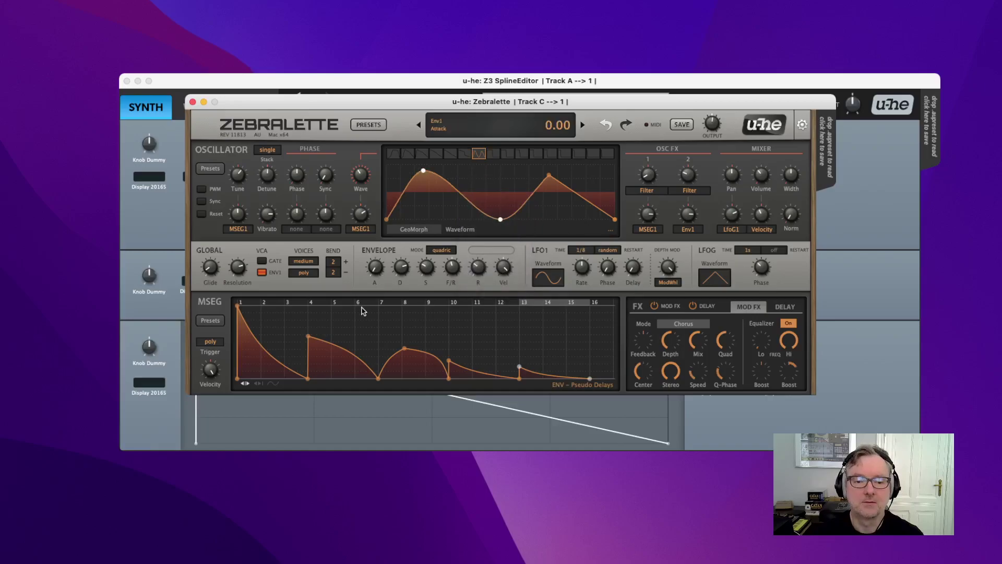
# - Close the Zebralette window and move the Zebra2 window up over the Z3 SplineEditor window
pyautogui.moveTo(299, 315); pyautogui.dragTo(365, 329)
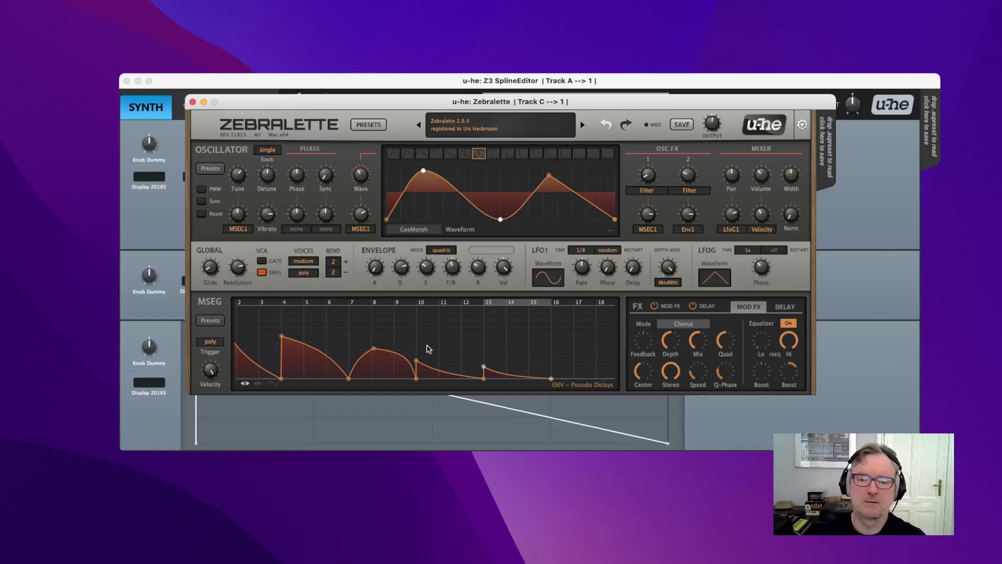
pyautogui.click(192, 102)
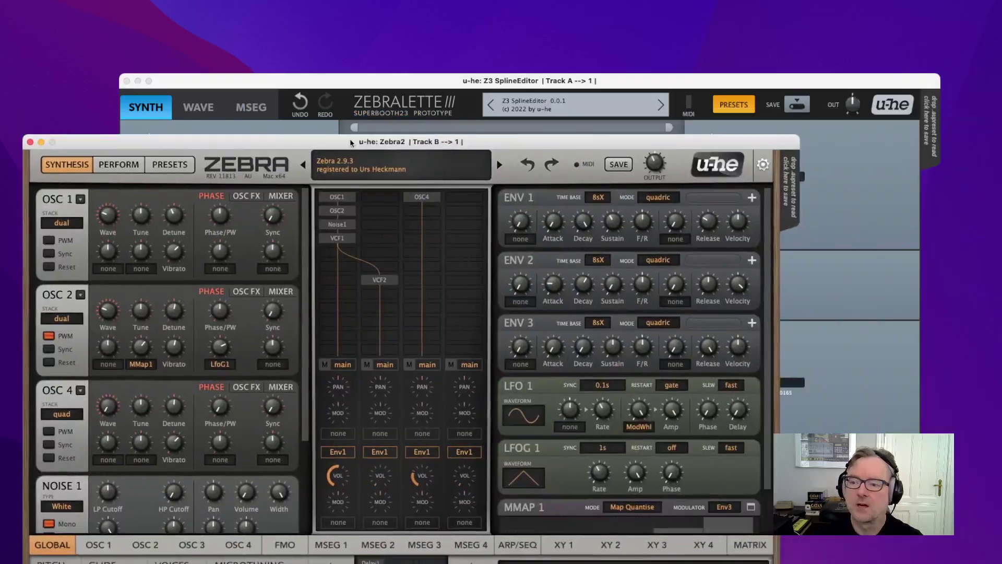
pyautogui.moveTo(350, 139); pyautogui.dragTo(453, 8)
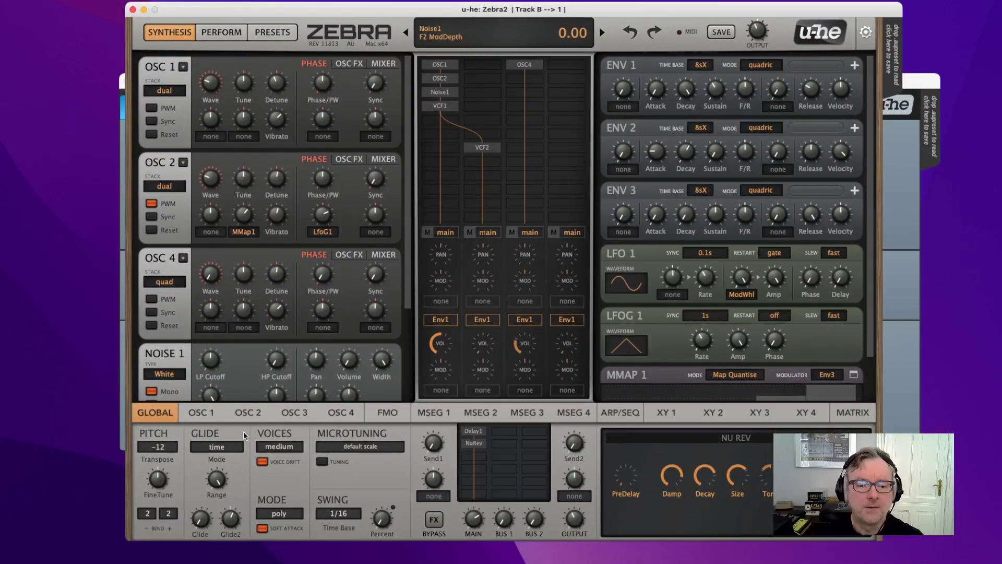
# - Reposition the peak of OSC 1's waveform and shape its key scale curve to rise steadily from C0
pyautogui.click(199, 412)
pyautogui.moveTo(260, 437); pyautogui.dragTo(300, 439)
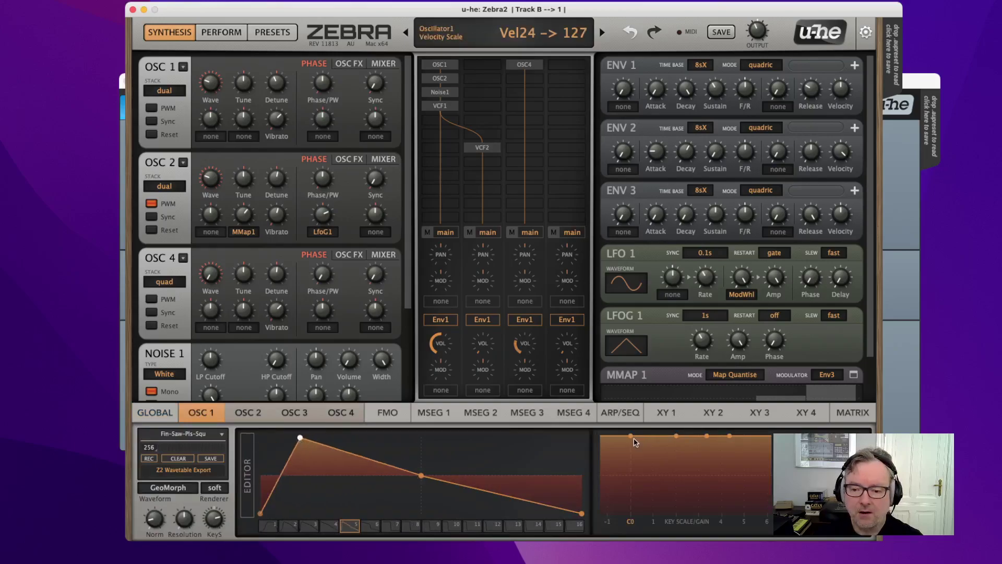
pyautogui.moveTo(629, 442); pyautogui.dragTo(633, 503)
pyautogui.moveTo(676, 437); pyautogui.dragTo(684, 483)
pyautogui.moveTo(711, 441); pyautogui.dragTo(721, 463)
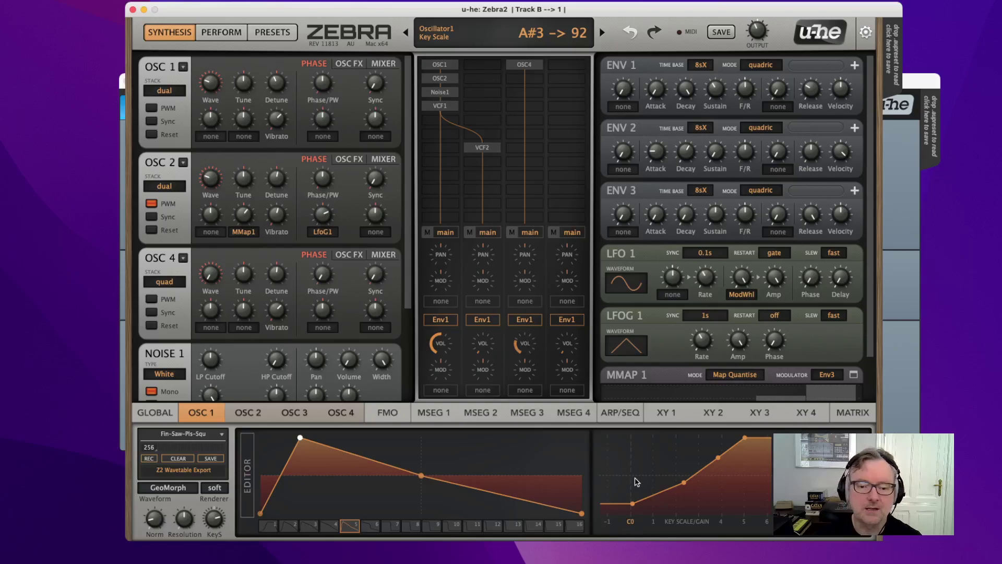
# - Add six points to MSEG 1 between units 1 and 5, forming alternating peaks and valleys
pyautogui.click(452, 413)
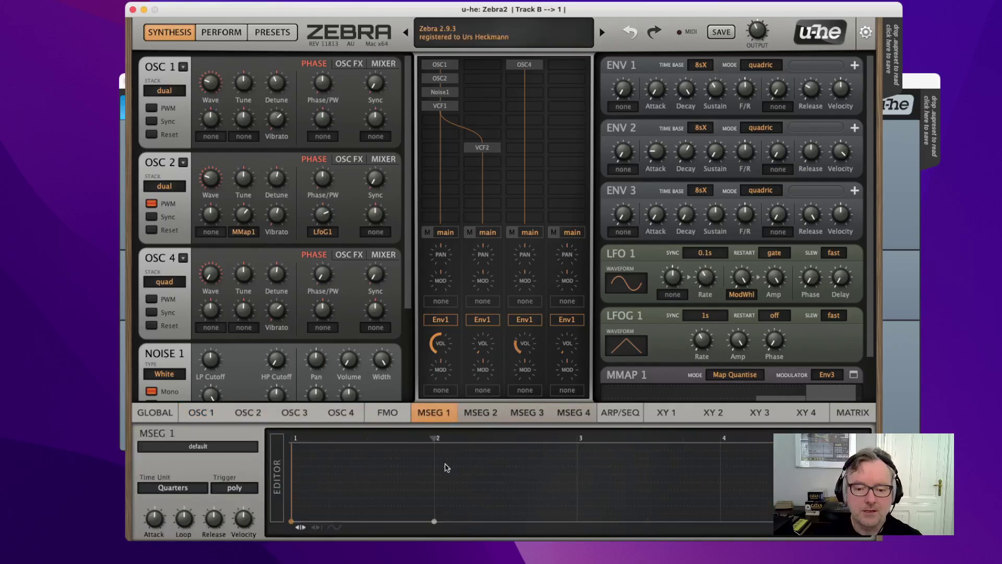
pyautogui.rightClick(365, 474)
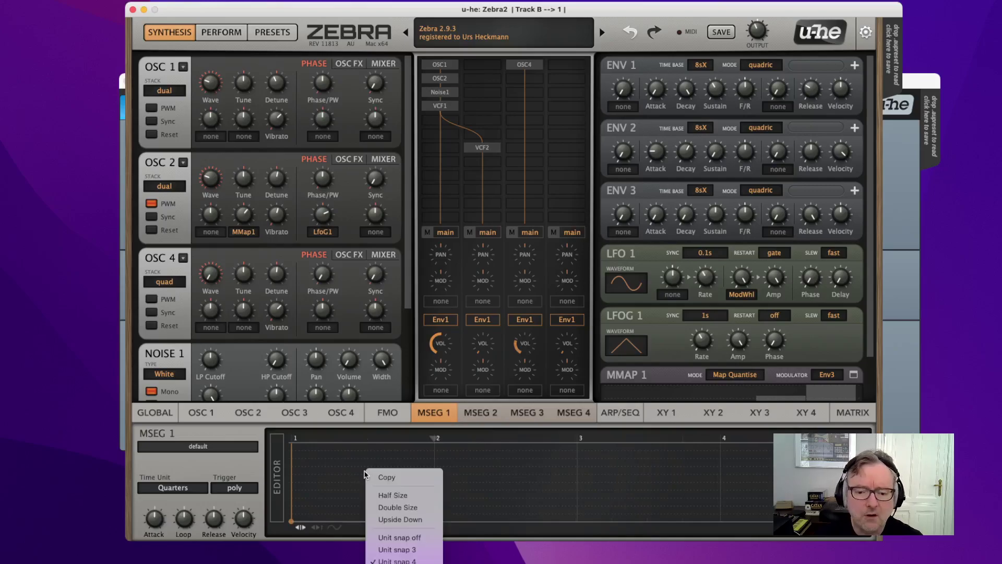
pyautogui.click(358, 472)
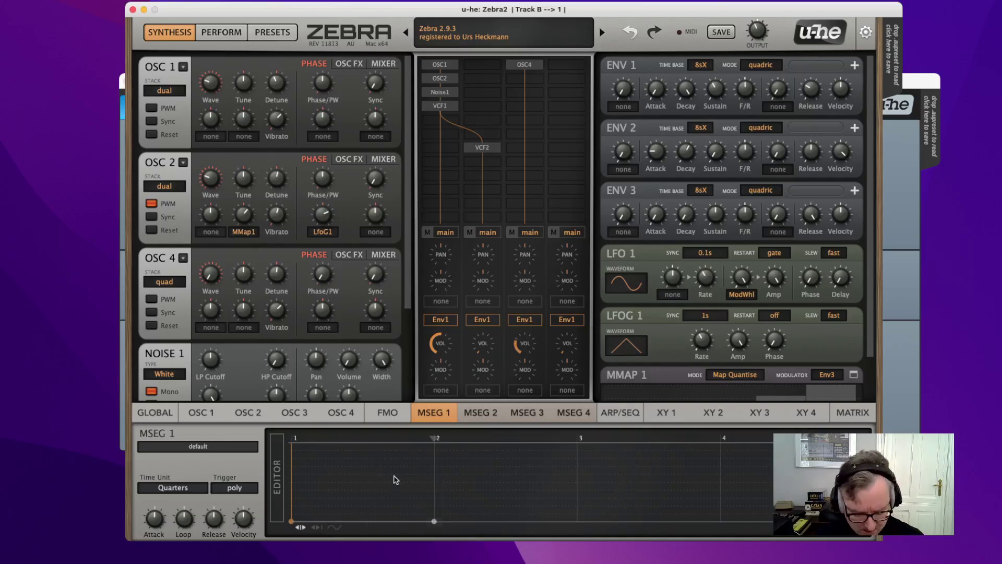
pyautogui.keyDown('super'); pyautogui.click(376, 485); pyautogui.keyUp('super')
pyautogui.keyDown('super'); pyautogui.click(473, 454); pyautogui.keyUp('super')
pyautogui.keyDown('super'); pyautogui.click(559, 497); pyautogui.keyUp('super')
pyautogui.keyDown('super'); pyautogui.click(662, 461); pyautogui.keyUp('super')
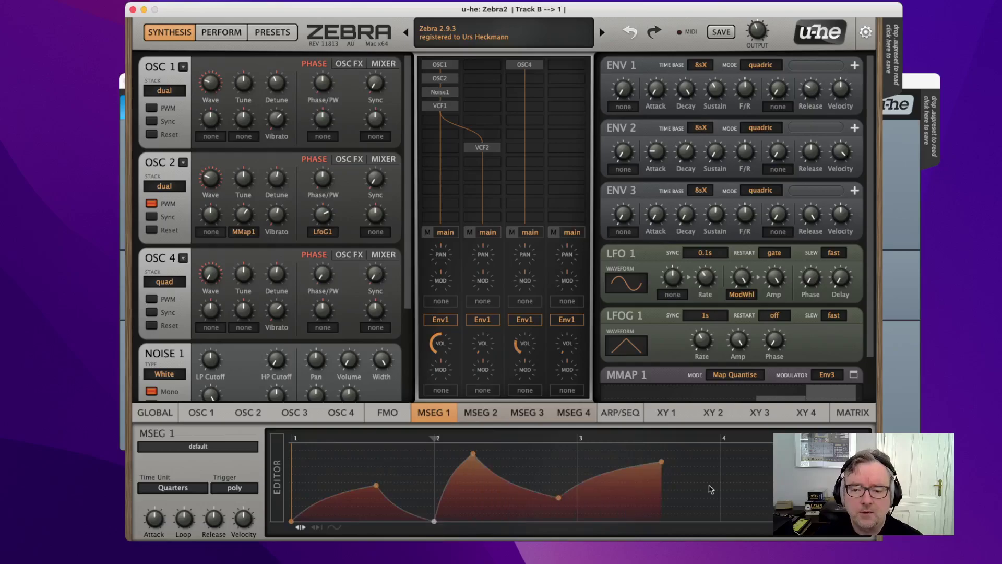
pyautogui.keyDown('super'); pyautogui.click(721, 491); pyautogui.keyUp('super')
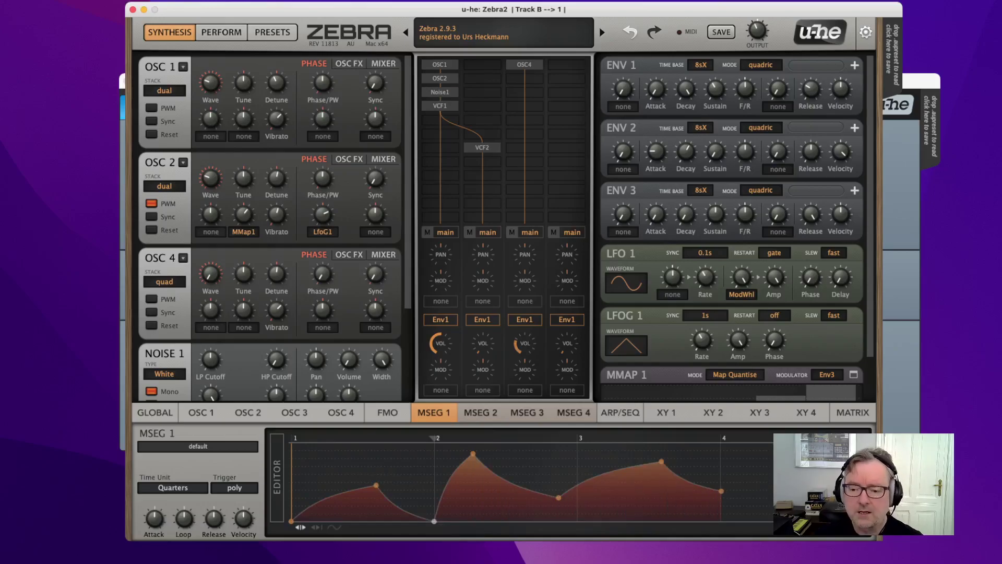
pyautogui.keyDown('super'); pyautogui.click(814, 466); pyautogui.keyUp('super')
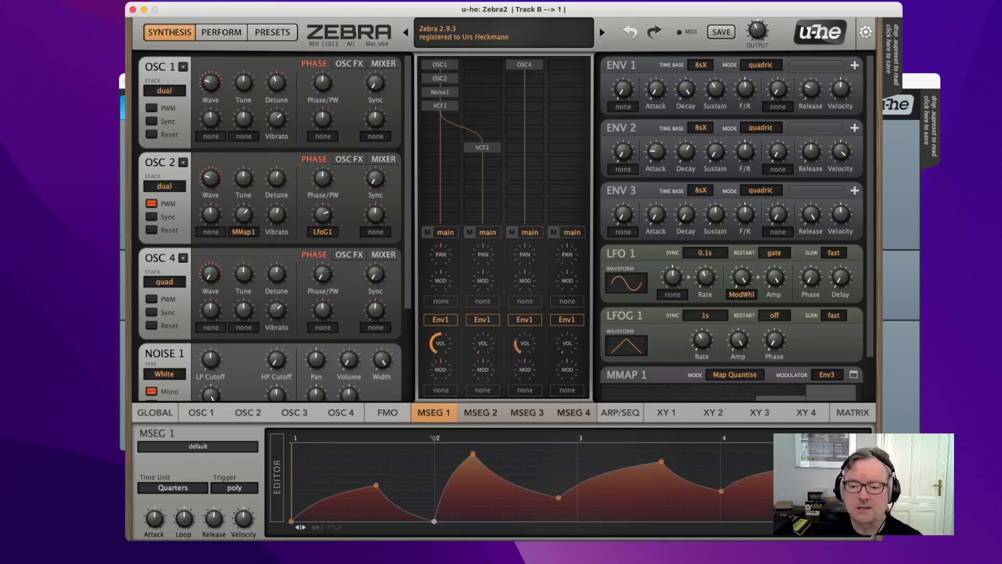
# - Insert a point in OSC 1's waveform between its peak and the centre point, just below peak height
pyautogui.click(207, 415)
pyautogui.rightClick(396, 447)
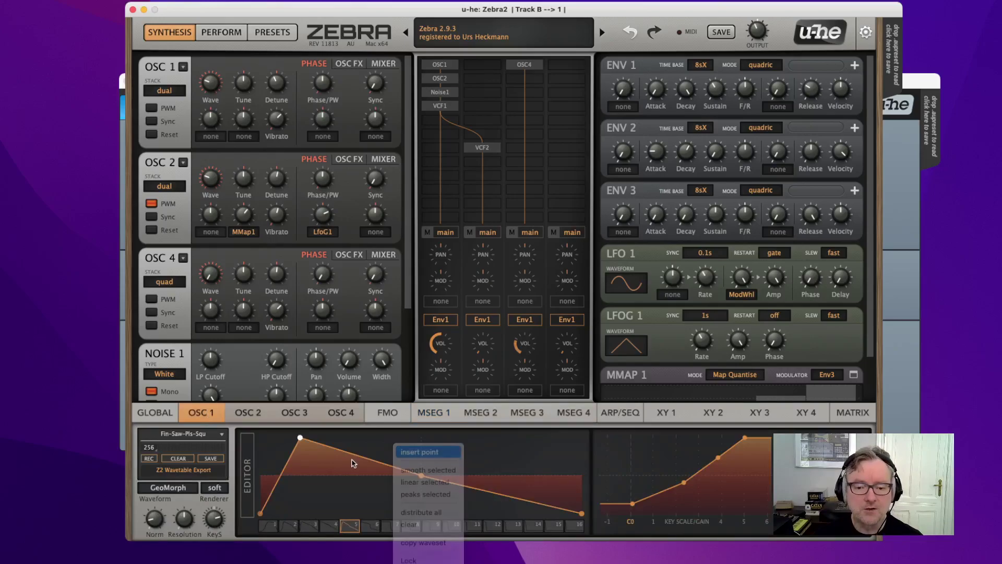
pyautogui.click(407, 452)
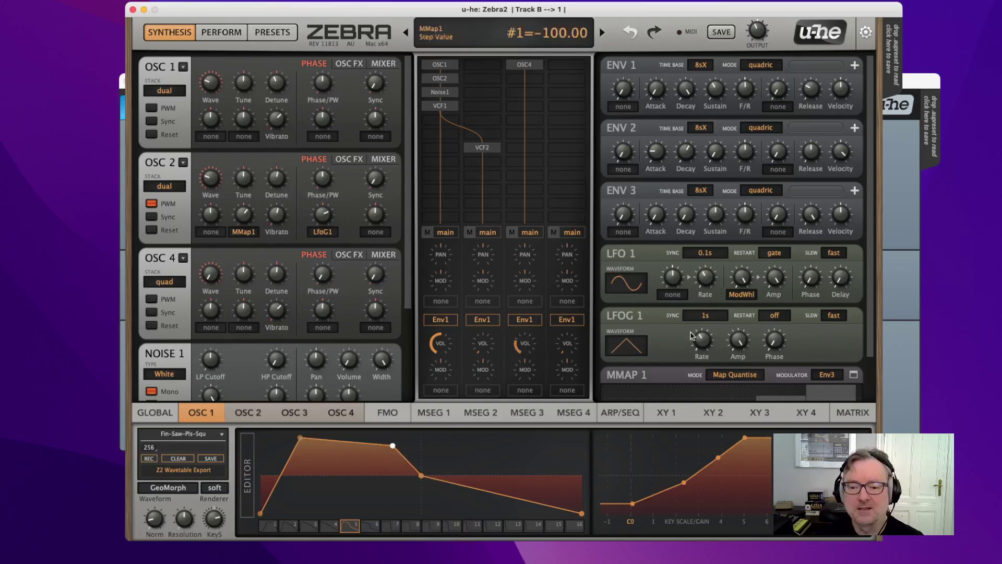
# - Give MMAP 1 a much finer step resolution and draw freehand curves of values across the steps
pyautogui.scroll(-2, 636, 307)
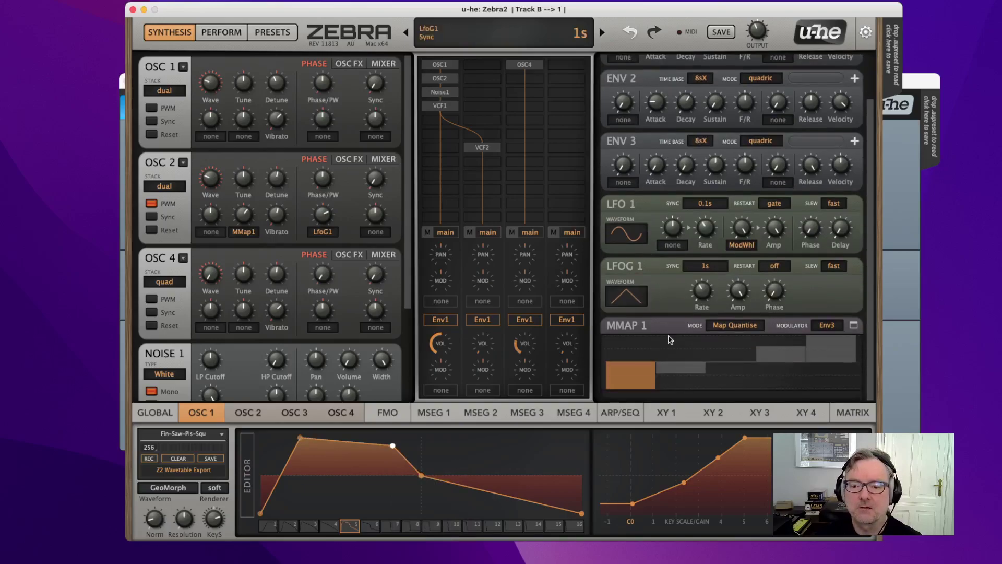
pyautogui.click(631, 351)
pyautogui.rightClick(692, 340)
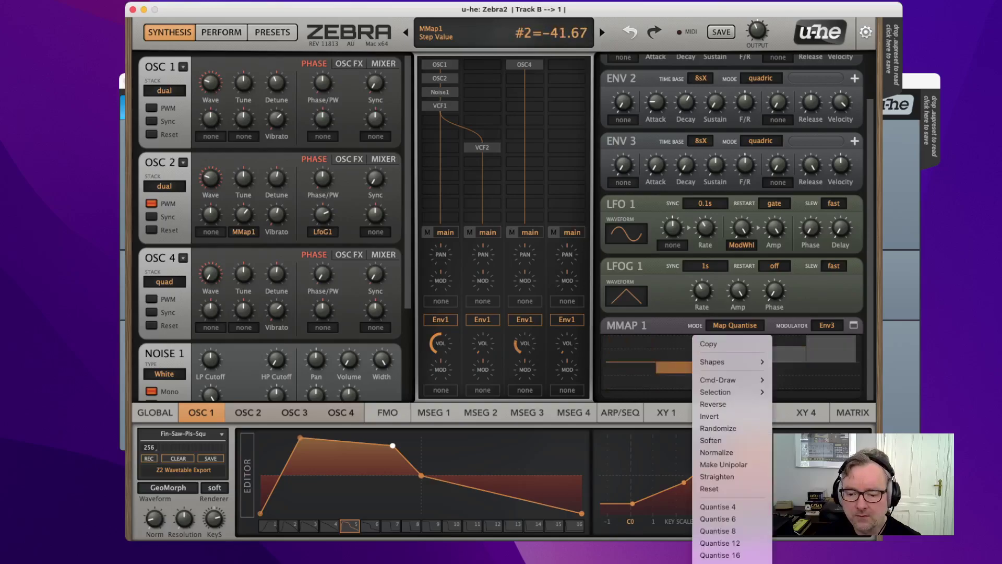
pyautogui.click(721, 563)
pyautogui.moveTo(629, 384)
pyautogui.mouseDown()
pyautogui.moveTo(722, 323)
pyautogui.moveTo(848, 340)
pyautogui.mouseUp()
pyautogui.moveTo(612, 347)
pyautogui.mouseDown()
pyautogui.moveTo(716, 388)
pyautogui.moveTo(817, 336)
pyautogui.moveTo(841, 348)
pyautogui.mouseUp()
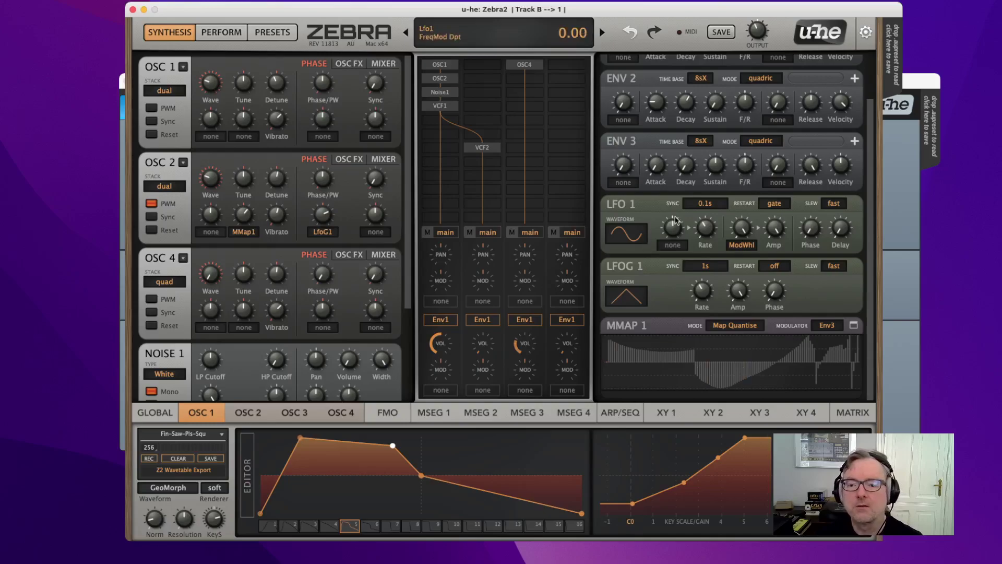
# - Set LFO 1's waveform to user and draw varying levels across its 16 steps
pyautogui.scroll(-8, 629, 234)
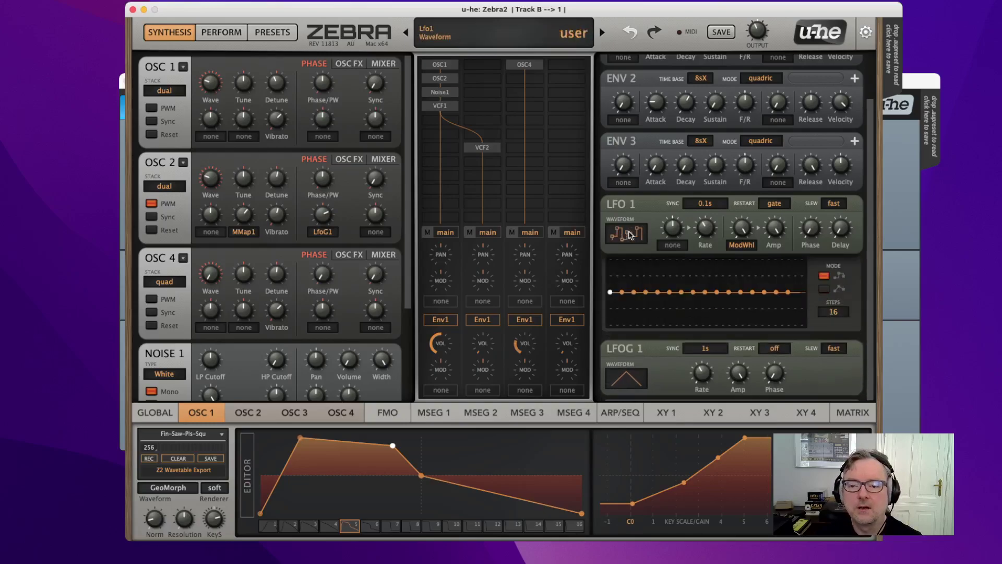
pyautogui.moveTo(624, 295)
pyautogui.mouseDown()
pyautogui.moveTo(731, 260)
pyautogui.moveTo(768, 293)
pyautogui.moveTo(629, 300)
pyautogui.moveTo(652, 282)
pyautogui.mouseUp()
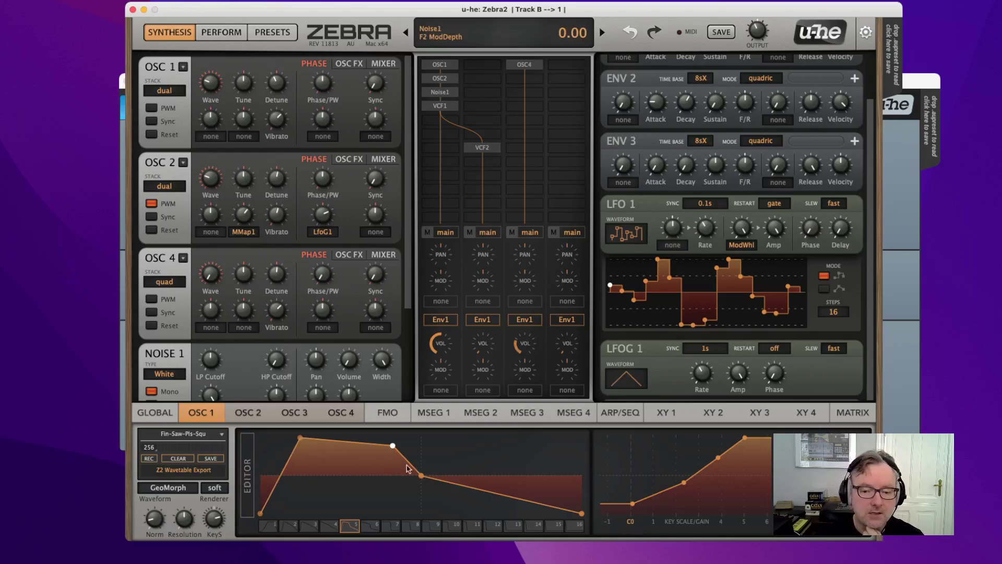
# - Enlarge OSC 1's waveform editor and reshape wave 5 with a lower first peak, a deeper central valley and a second peak
pyautogui.click(249, 487)
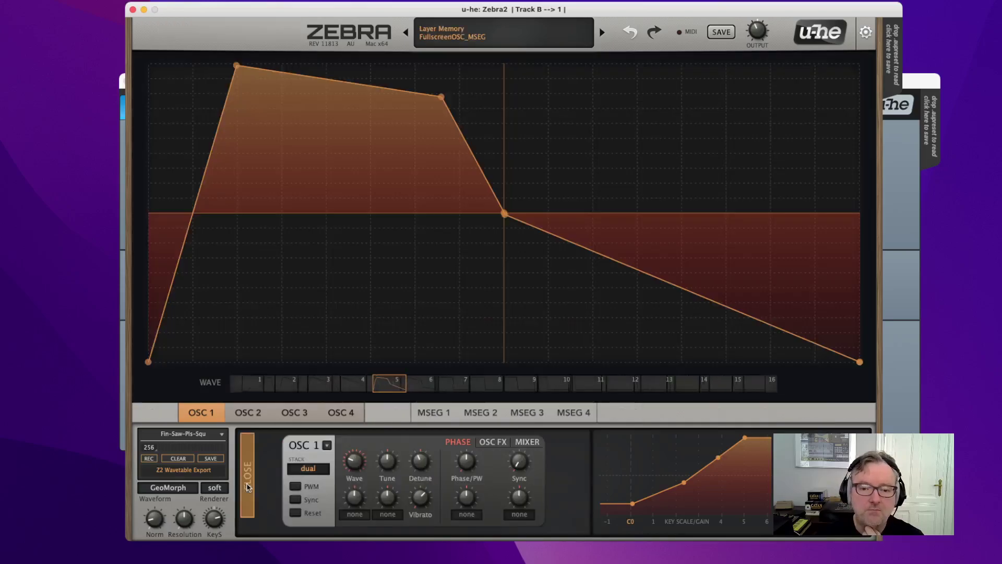
pyautogui.moveTo(233, 70); pyautogui.dragTo(256, 152)
pyautogui.moveTo(509, 218); pyautogui.dragTo(678, 155)
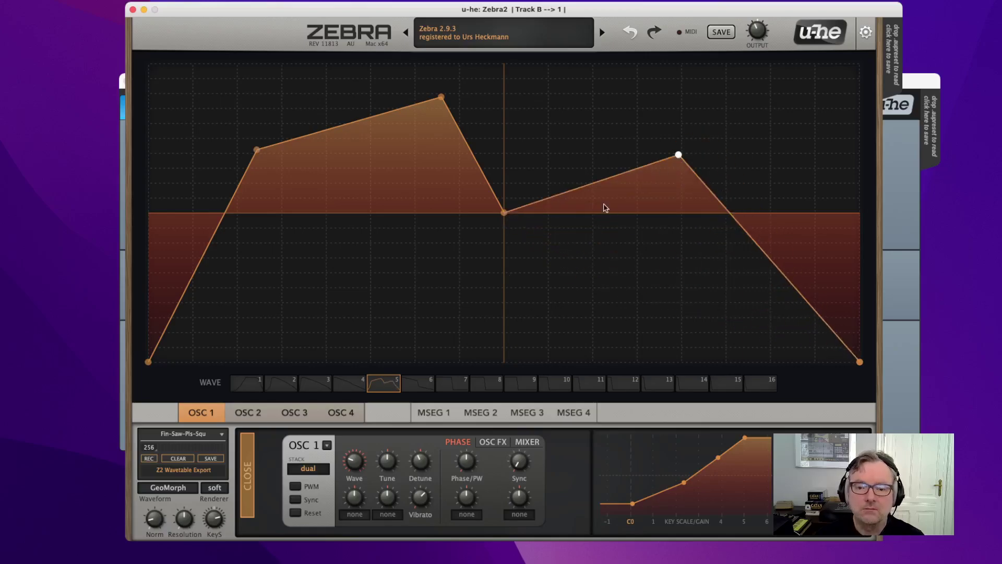
pyautogui.moveTo(503, 213); pyautogui.dragTo(496, 275)
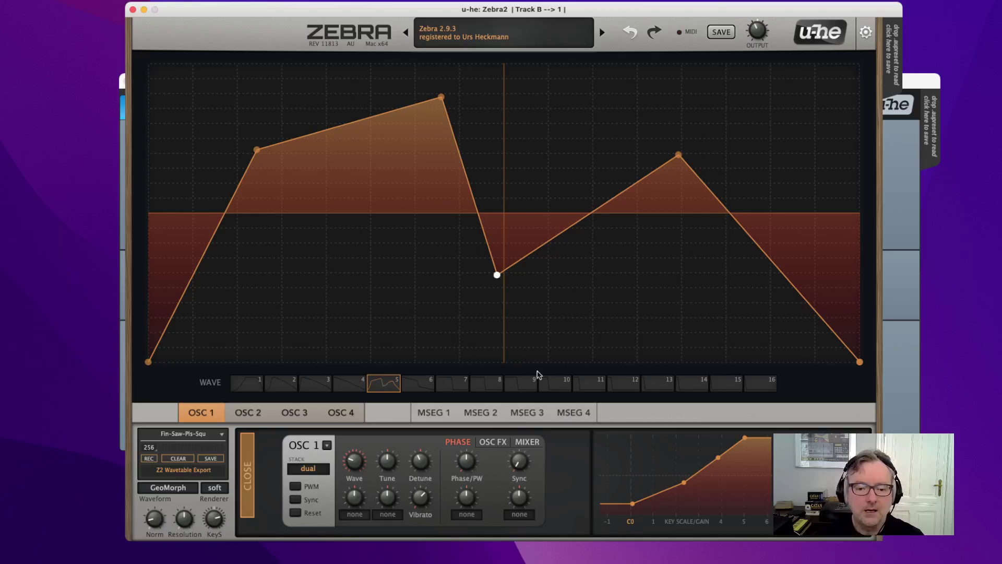
pyautogui.moveTo(410, 385); pyautogui.dragTo(514, 402)
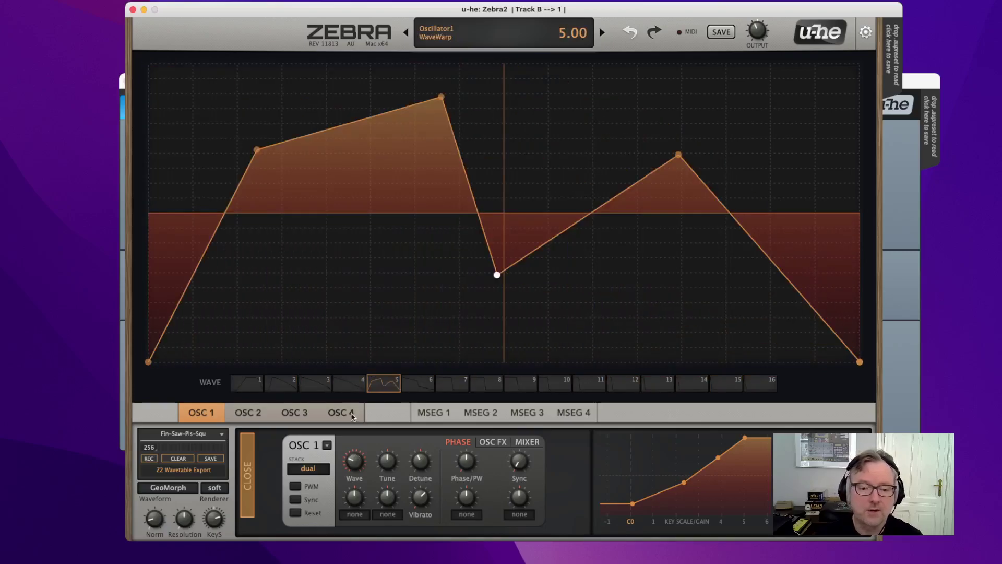
# - Show MSEG 1 in the enlarged editor and lower its valley point at unit 4
pyautogui.click(444, 414)
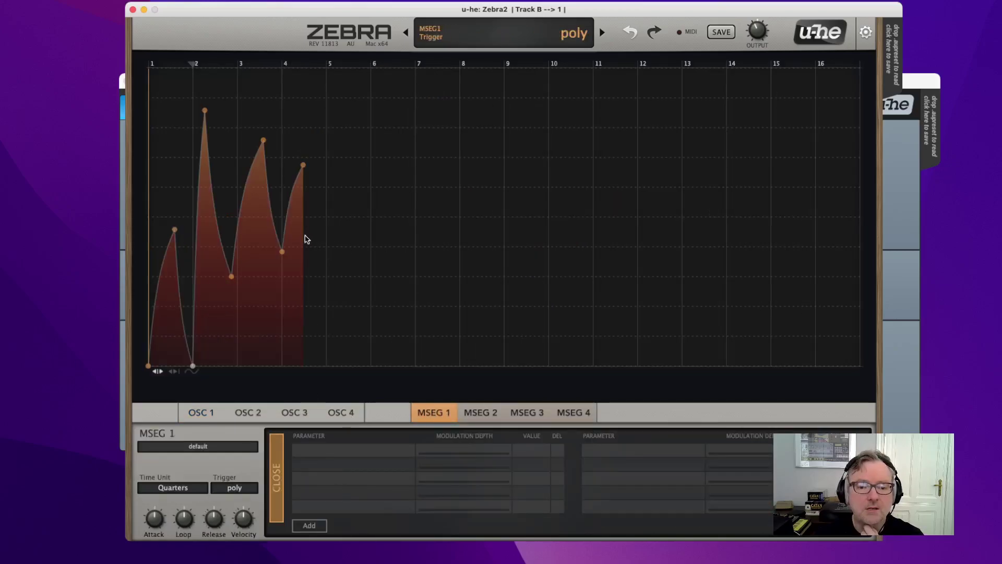
pyautogui.moveTo(285, 254); pyautogui.dragTo(282, 279)
pyautogui.moveTo(288, 227); pyautogui.dragTo(313, 237)
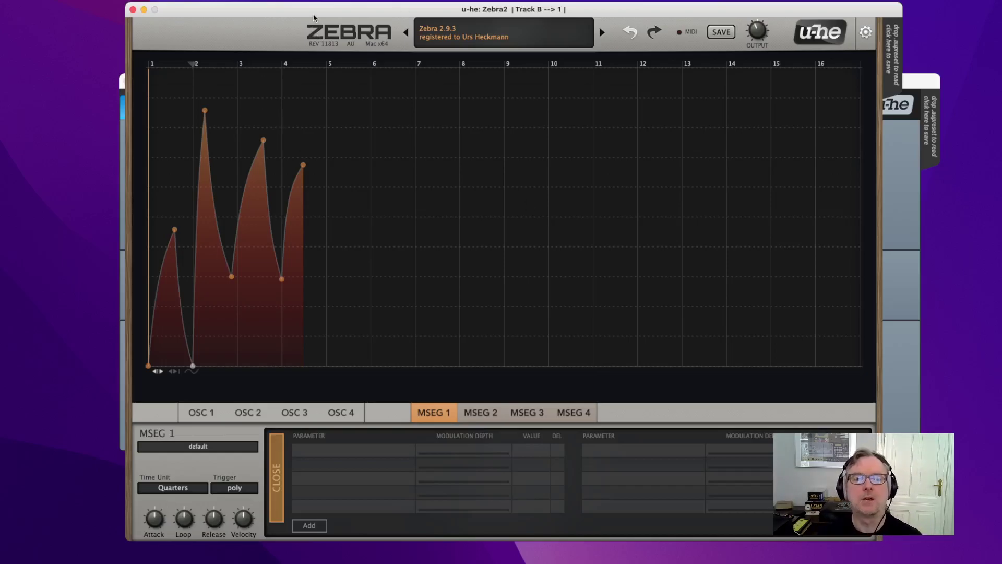
# - Move the Zebra2 window out of the way to return to the Z3 SplineEditor window
pyautogui.moveTo(313, 13)
pyautogui.mouseDown()
pyautogui.moveTo(402, 45)
pyautogui.moveTo(293, 29)
pyautogui.moveTo(310, 30)
pyautogui.mouseUp()
pyautogui.moveTo(205, 20); pyautogui.dragTo(1001, 94)
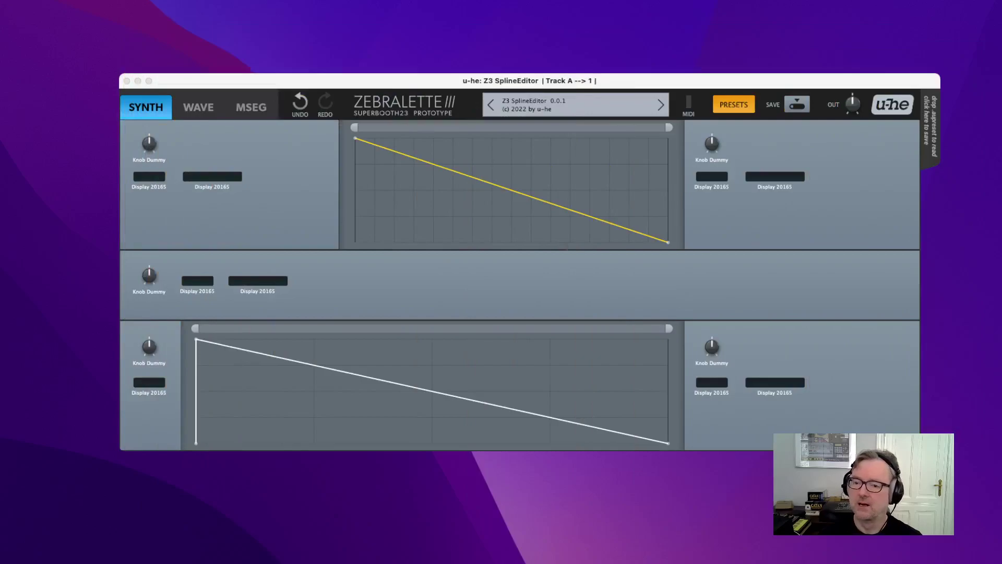
# - Add a valley, a peak and a second low point to the upper curve, and bend the segment falling from the peak
pyautogui.click(296, 218)
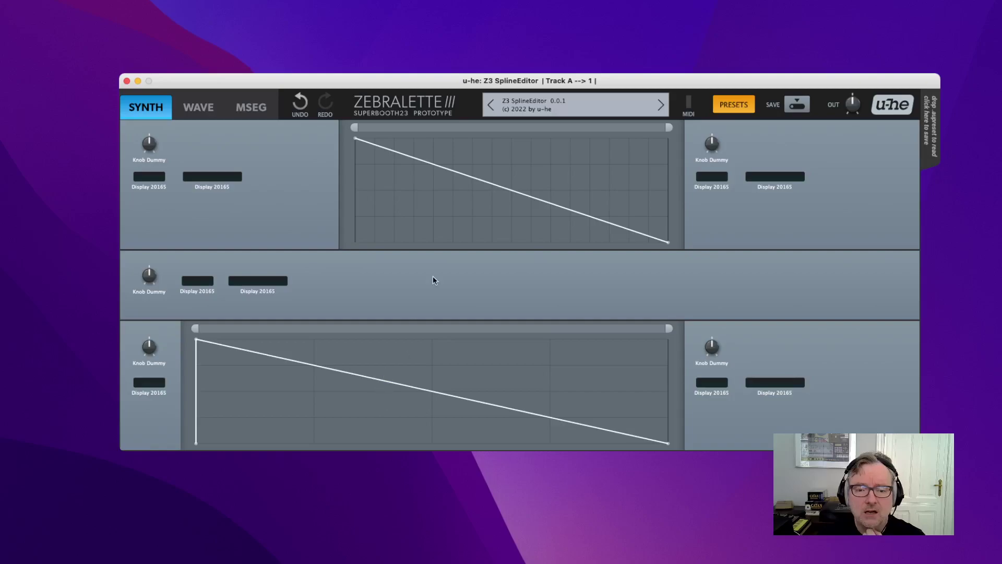
pyautogui.click(399, 215)
pyautogui.click(447, 166)
pyautogui.click(515, 219)
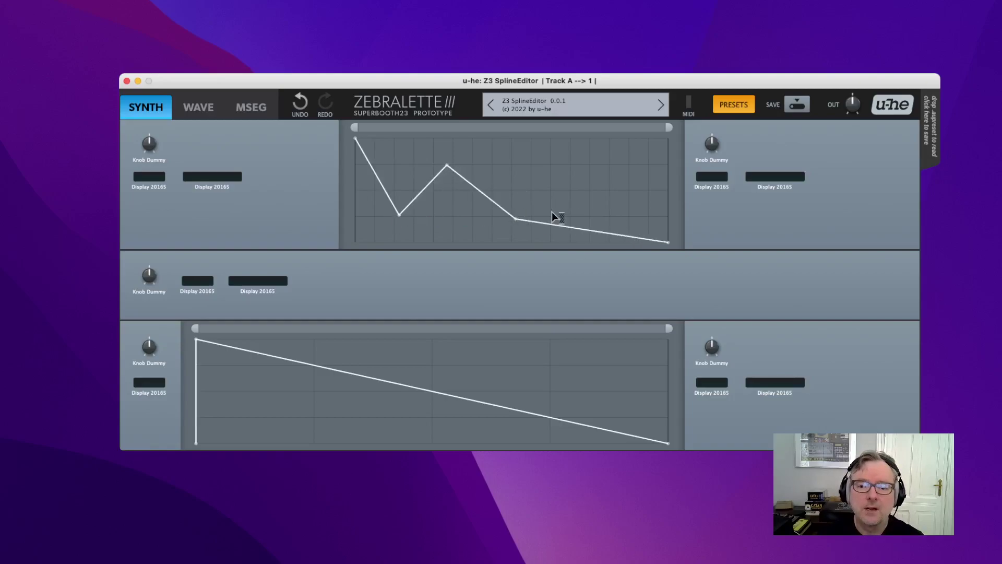
pyautogui.moveTo(509, 223)
pyautogui.mouseDown()
pyautogui.moveTo(617, 194)
pyautogui.moveTo(575, 208)
pyautogui.moveTo(539, 192)
pyautogui.moveTo(507, 207)
pyautogui.moveTo(508, 171)
pyautogui.moveTo(470, 264)
pyautogui.moveTo(492, 227)
pyautogui.mouseUp()
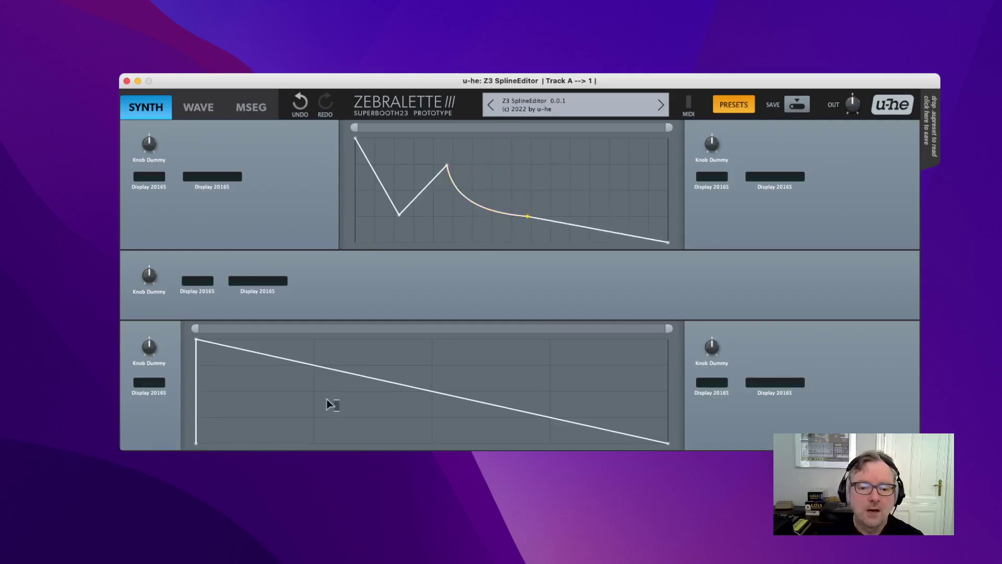
# - Add four points to the lower envelope, forming two valleys and two peaks, and shift its first peak earlier and slightly higher
pyautogui.doubleClick(282, 429)
pyautogui.doubleClick(385, 366)
pyautogui.doubleClick(538, 366)
pyautogui.doubleClick(453, 390)
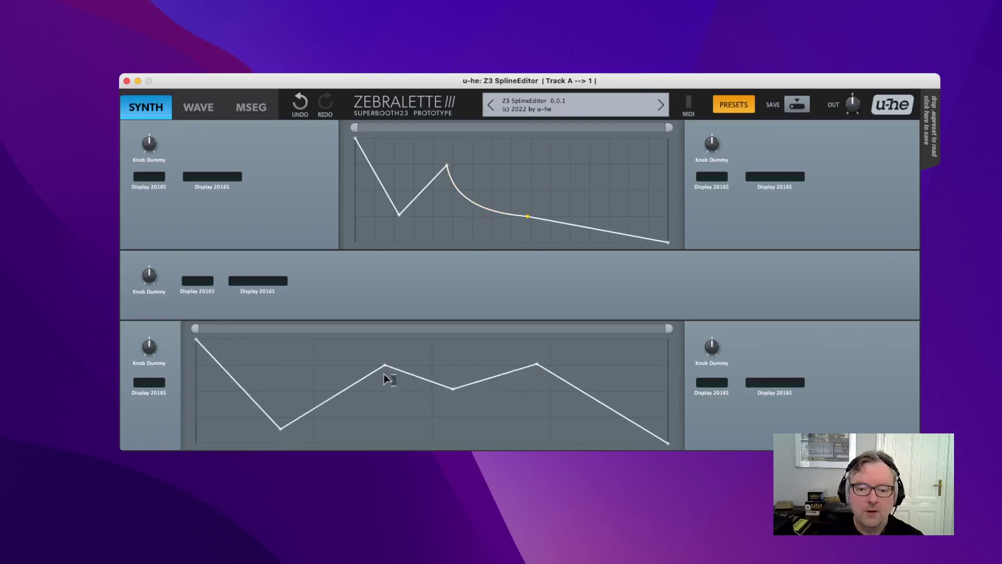
pyautogui.moveTo(385, 366); pyautogui.dragTo(334, 355)
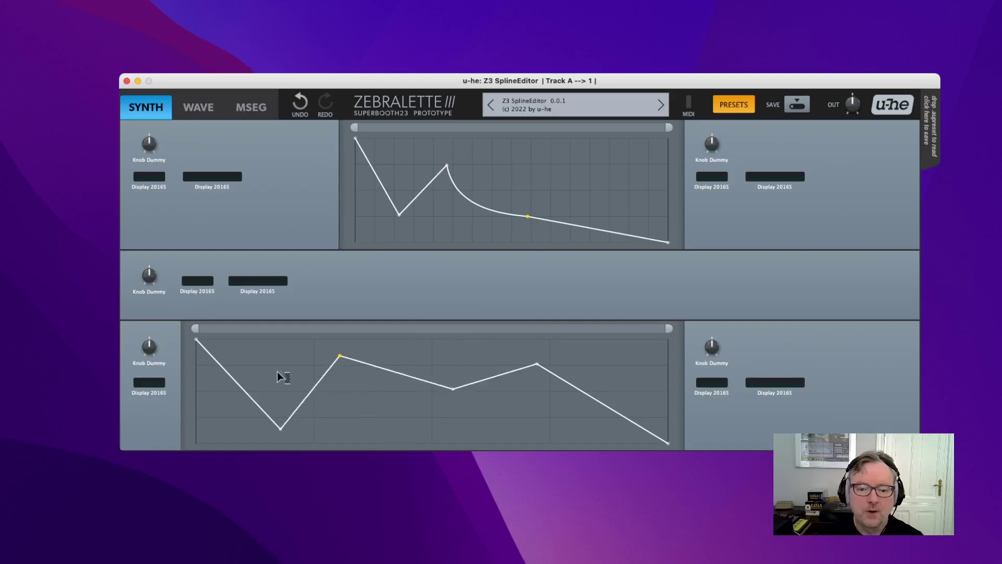
# - Select the inner points of the lower envelope and bend their segments together, and do the same in the upper curve
pyautogui.moveTo(236, 359); pyautogui.dragTo(651, 350)
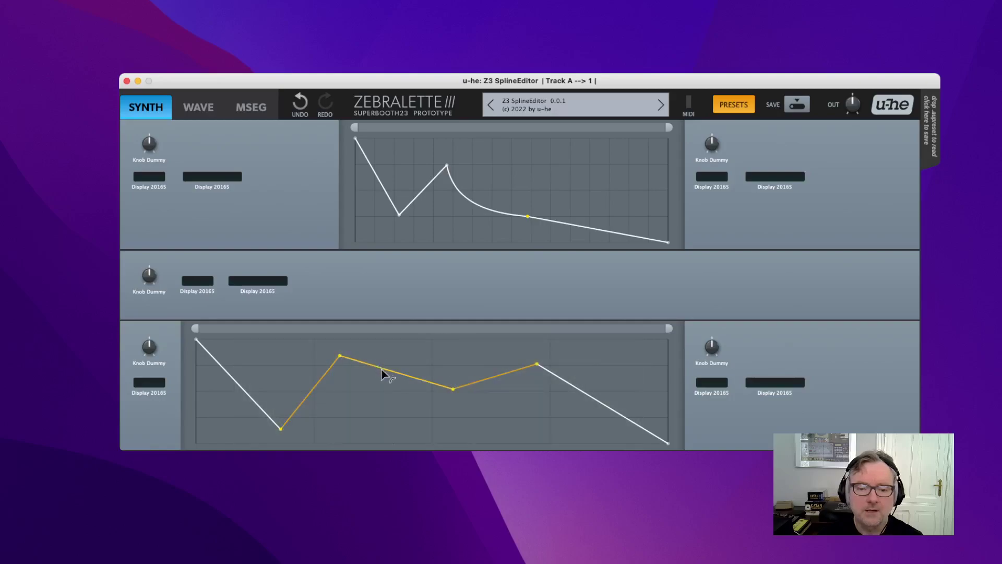
pyautogui.moveTo(385, 372)
pyautogui.mouseDown()
pyautogui.moveTo(400, 335)
pyautogui.moveTo(378, 410)
pyautogui.moveTo(403, 376)
pyautogui.mouseUp()
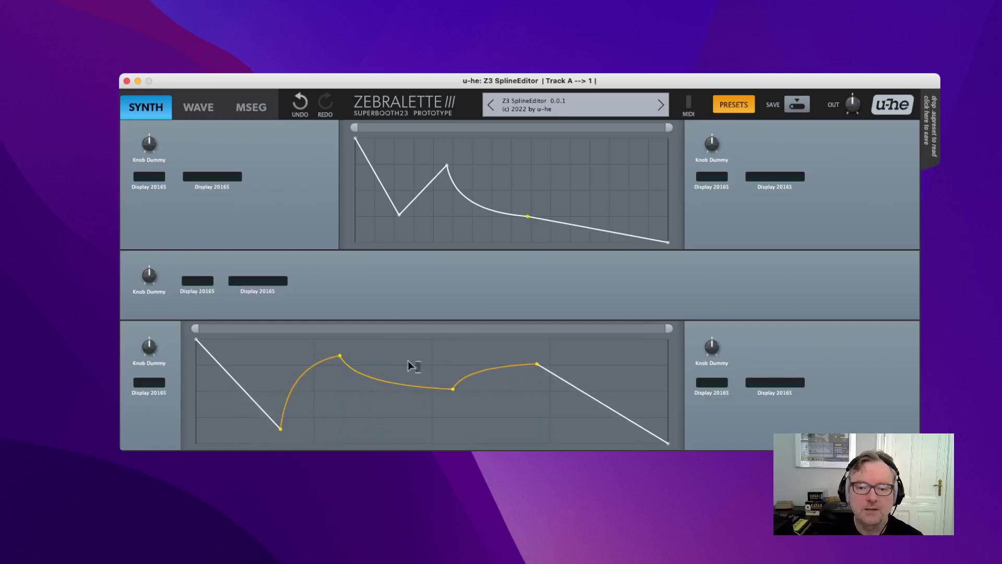
pyautogui.moveTo(372, 209); pyautogui.dragTo(555, 192)
pyautogui.moveTo(500, 213)
pyautogui.mouseDown()
pyautogui.moveTo(497, 264)
pyautogui.moveTo(479, 172)
pyautogui.moveTo(487, 208)
pyautogui.mouseUp()
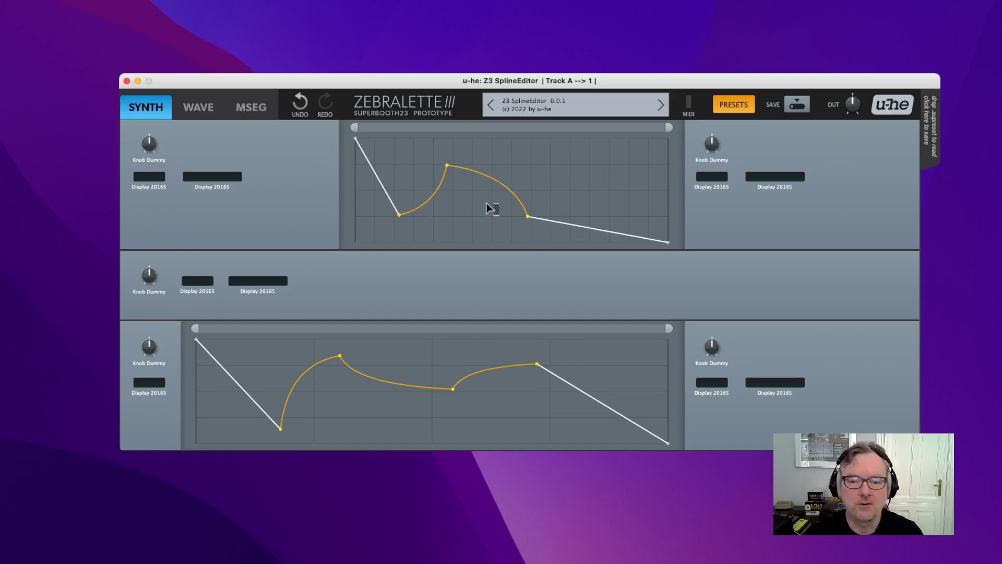
# - Examine the upper curve around its peak by alternating between a magnified section and the full view
pyautogui.scroll(5, 443, 199)
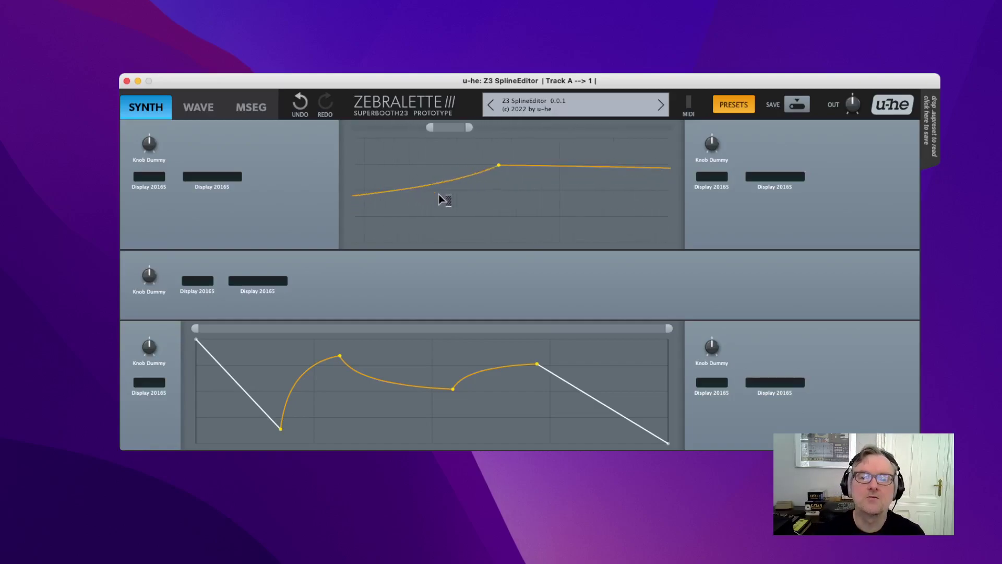
pyautogui.scroll(-5, 443, 199)
pyautogui.scroll(5, 460, 412)
pyautogui.scroll(-5, 457, 415)
pyautogui.scroll(6, 418, 198)
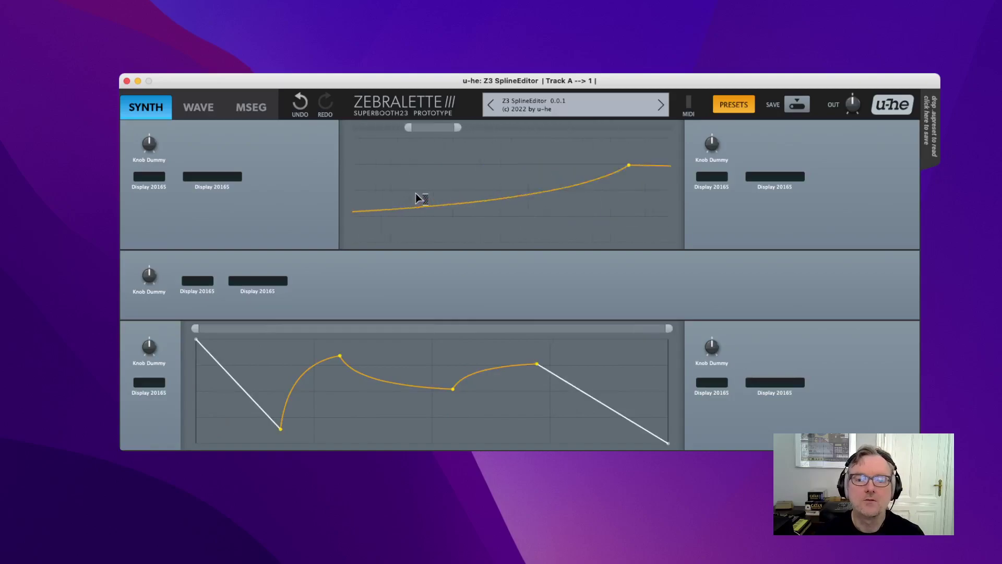
pyautogui.doubleClick(427, 129)
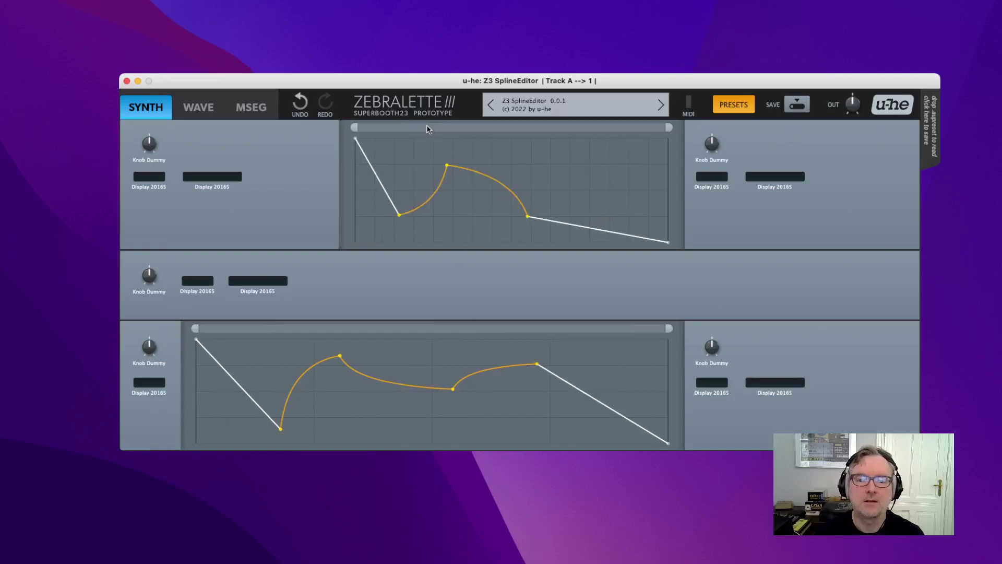
pyautogui.doubleClick(427, 129)
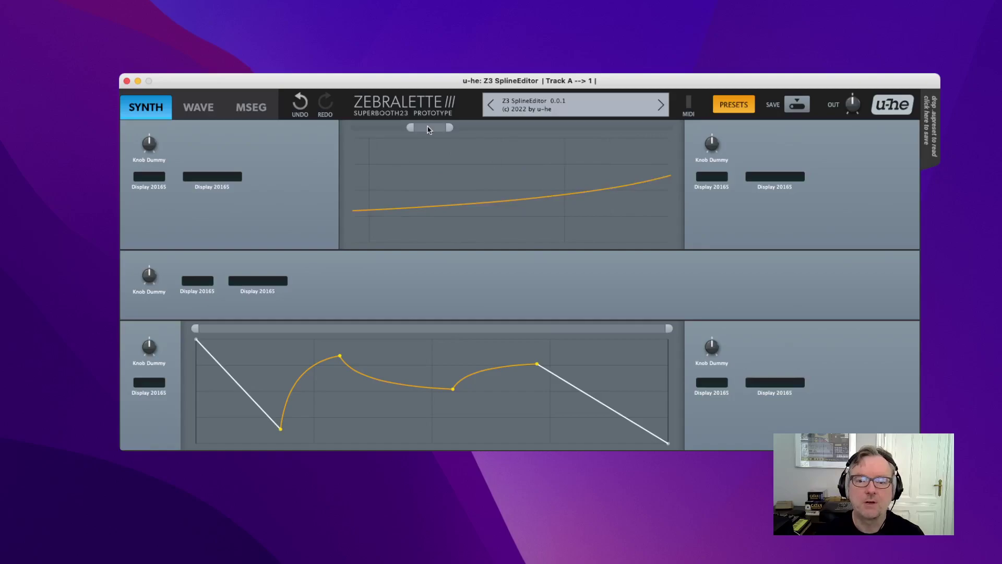
pyautogui.doubleClick(427, 129)
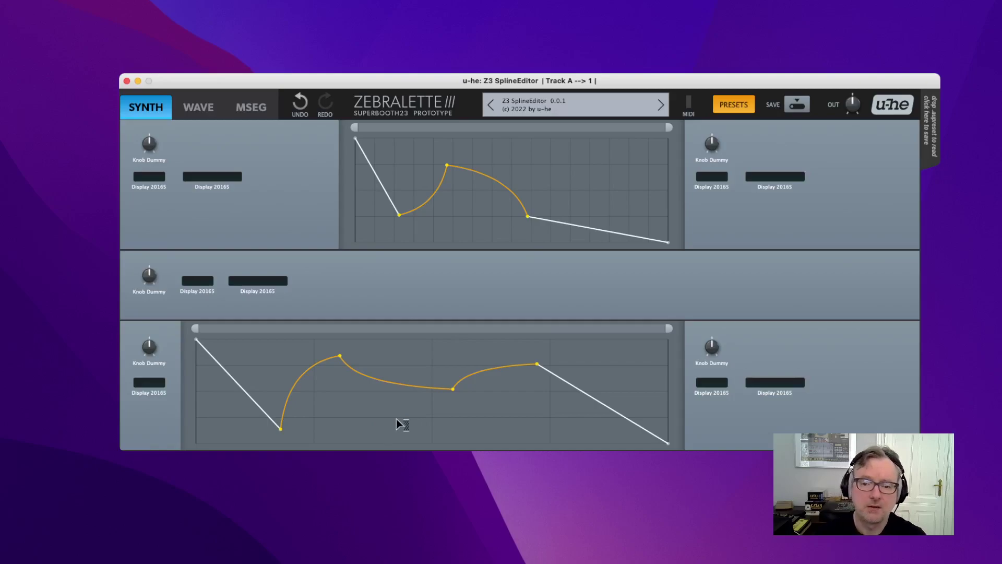
# - Insert a low point before the upper curve's peak, and shift the lower envelope's four selected points earlier and slightly down
pyautogui.doubleClick(428, 230)
pyautogui.moveTo(427, 230)
pyautogui.mouseDown()
pyautogui.moveTo(432, 221)
pyautogui.moveTo(408, 218)
pyautogui.moveTo(422, 162)
pyautogui.moveTo(414, 168)
pyautogui.moveTo(440, 204)
pyautogui.moveTo(434, 218)
pyautogui.mouseUp()
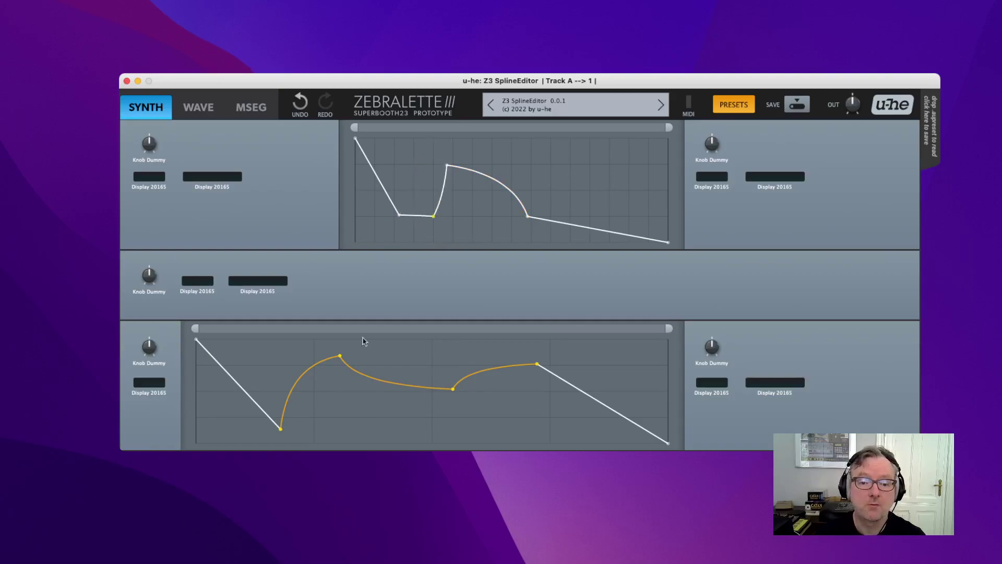
pyautogui.moveTo(341, 356); pyautogui.dragTo(314, 366)
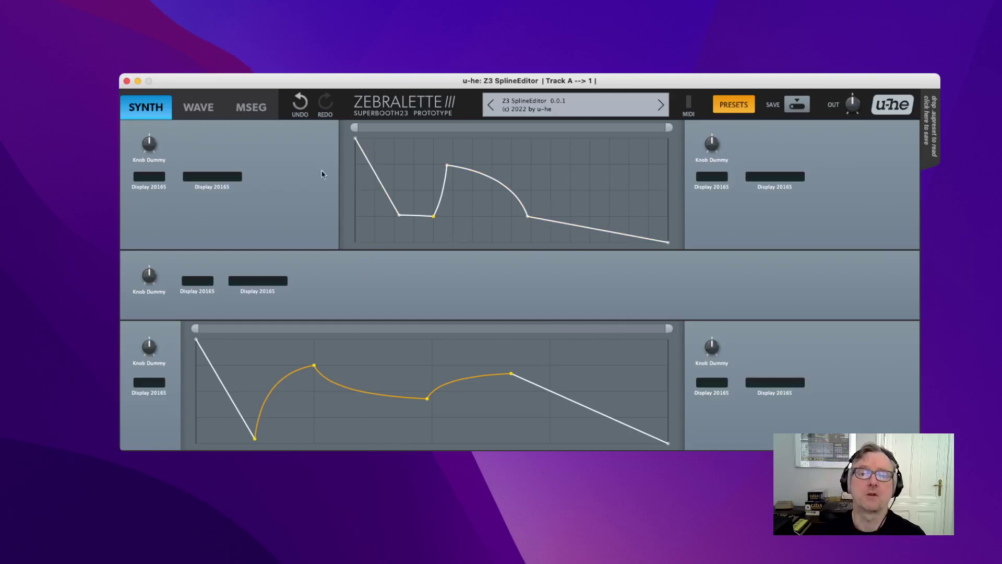
# - Compare the enlarged WAVE and MSEG editors, ending on the WAVE editor
pyautogui.click(199, 108)
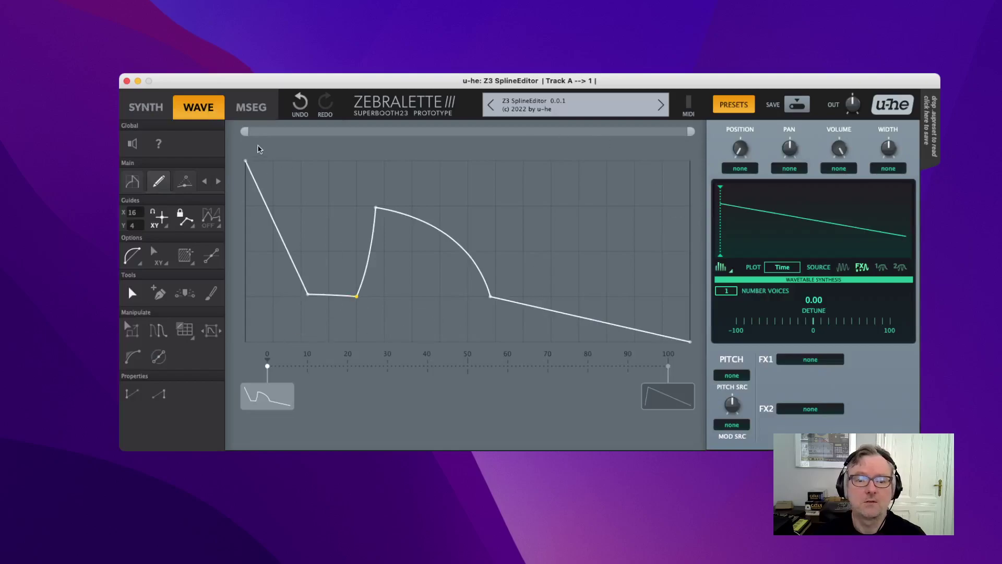
pyautogui.click(256, 108)
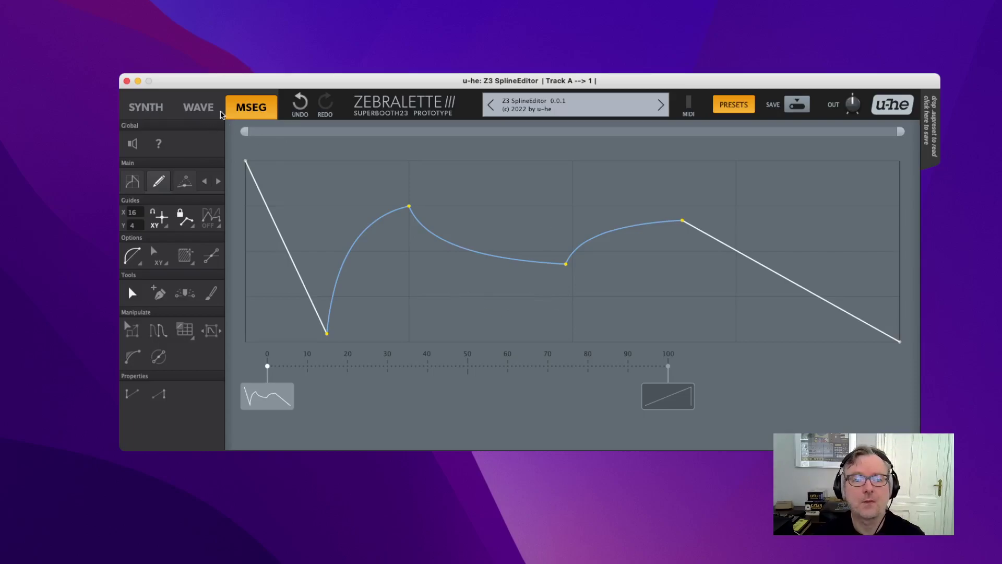
pyautogui.click(199, 109)
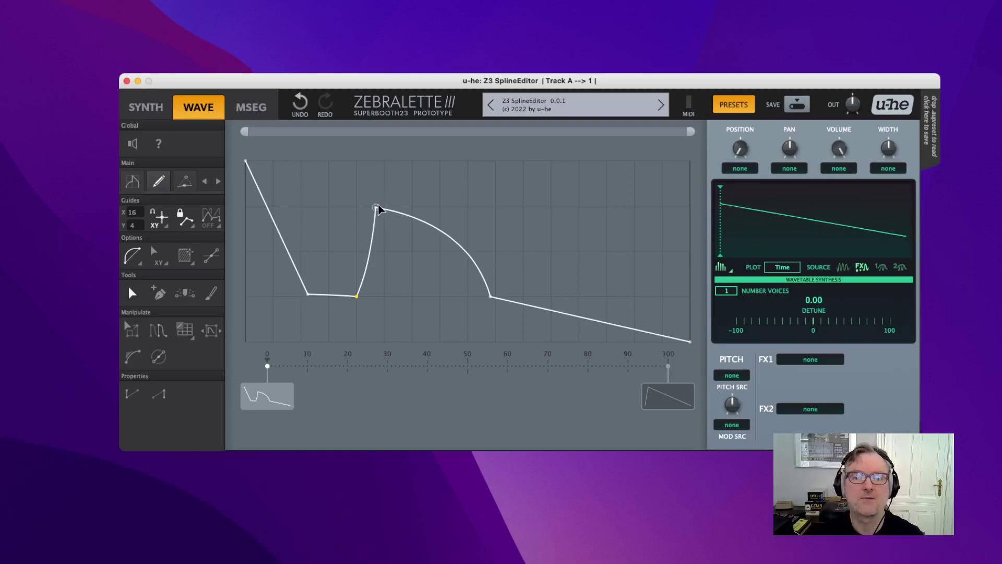
# - Try to move the wave's peak earlier and lower, and select the low points across the curve
pyautogui.moveTo(378, 209); pyautogui.dragTo(360, 221)
pyautogui.moveTo(277, 295); pyautogui.dragTo(551, 286)
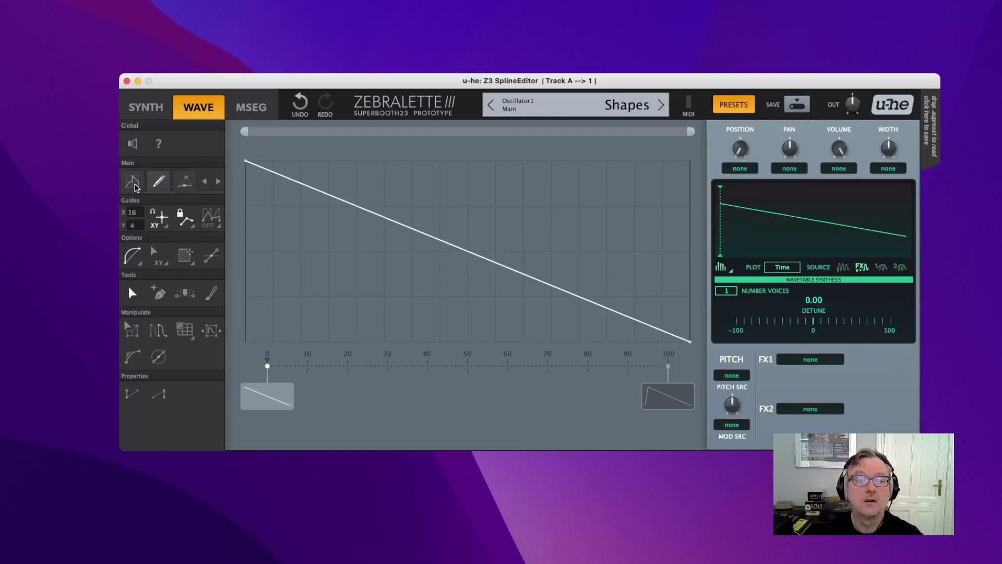
# - Switch the wave editor to Shapes mode and set its Y grid to 4
pyautogui.click(136, 186)
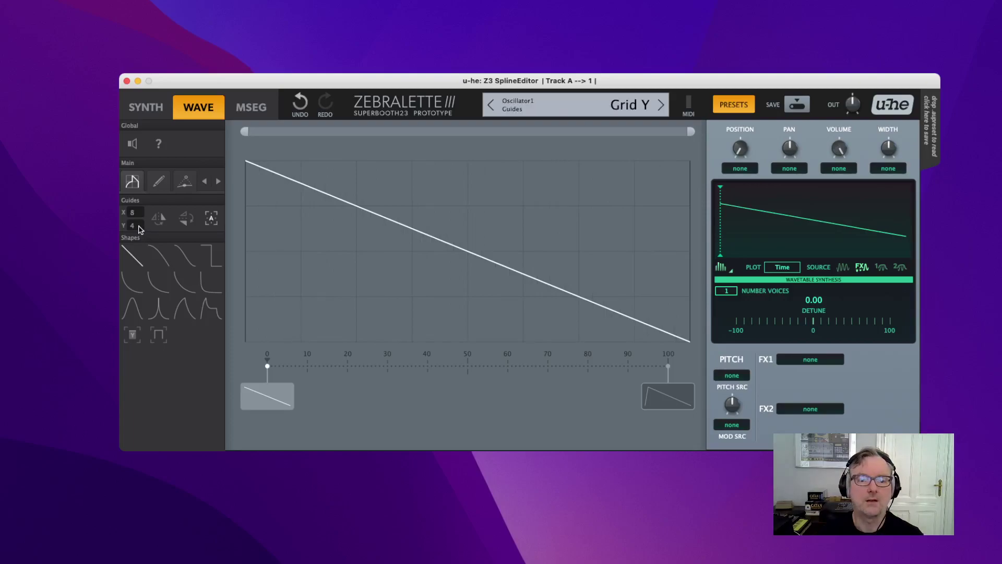
pyautogui.doubleClick(138, 230)
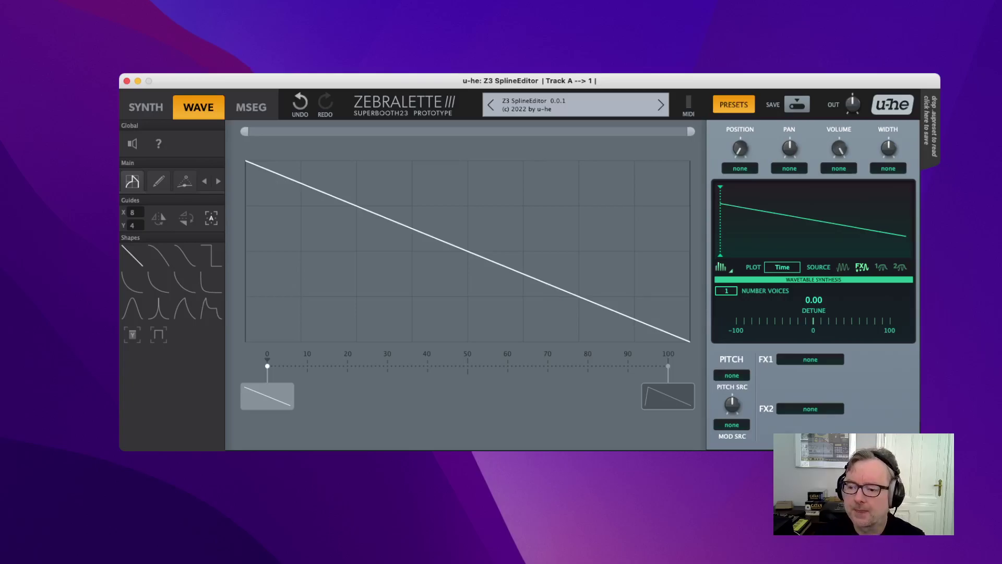
# - Bring the Serum window in front of the spline editor and enlarge it
pyautogui.moveTo(999, 229); pyautogui.dragTo(249, 53)
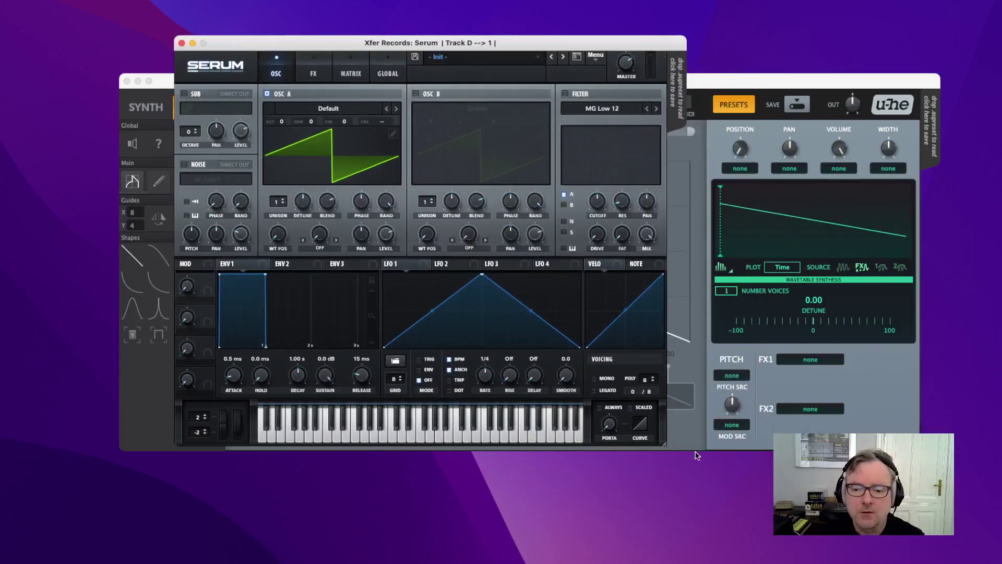
pyautogui.moveTo(664, 447); pyautogui.dragTo(817, 525)
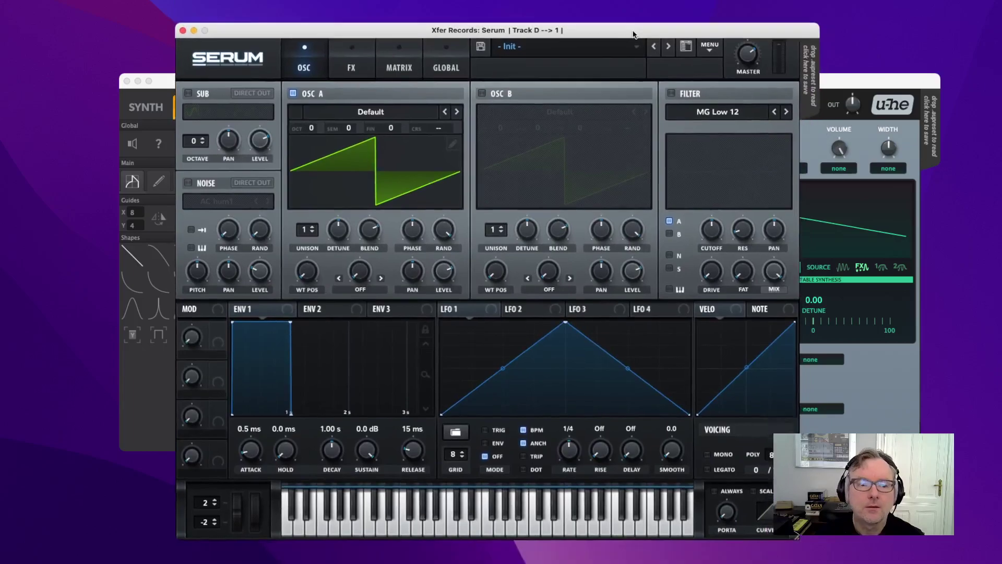
# - Open Oscillator A's wavetable editor and set the grid dividing the waveform horizontally to 8
pyautogui.click(453, 142)
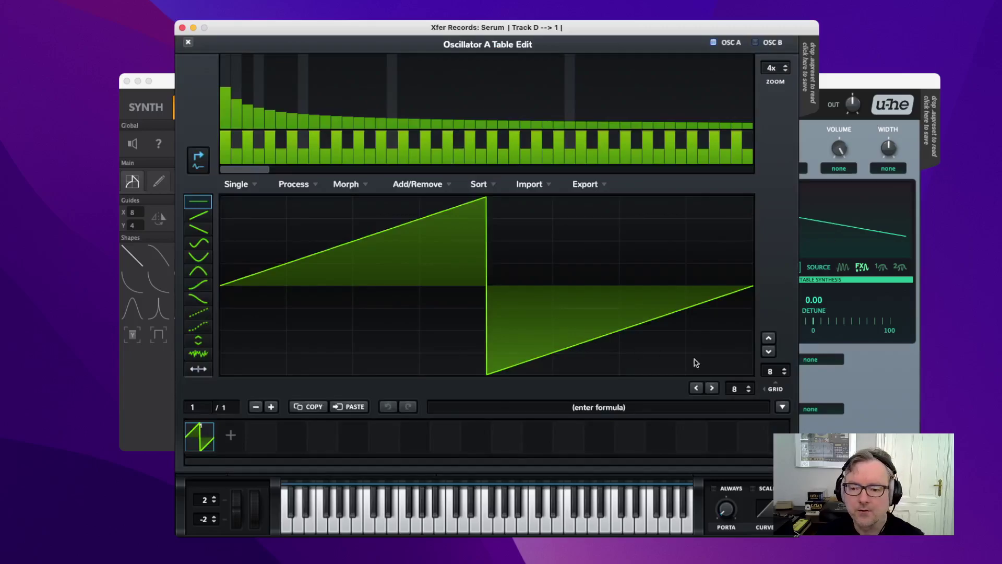
pyautogui.click(748, 392)
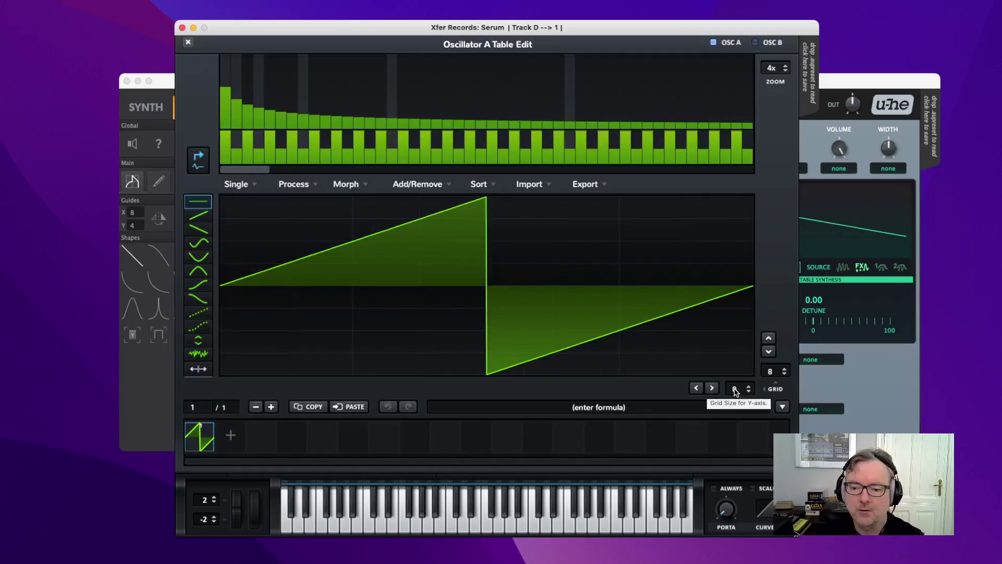
pyautogui.moveTo(737, 395); pyautogui.dragTo(737, 392)
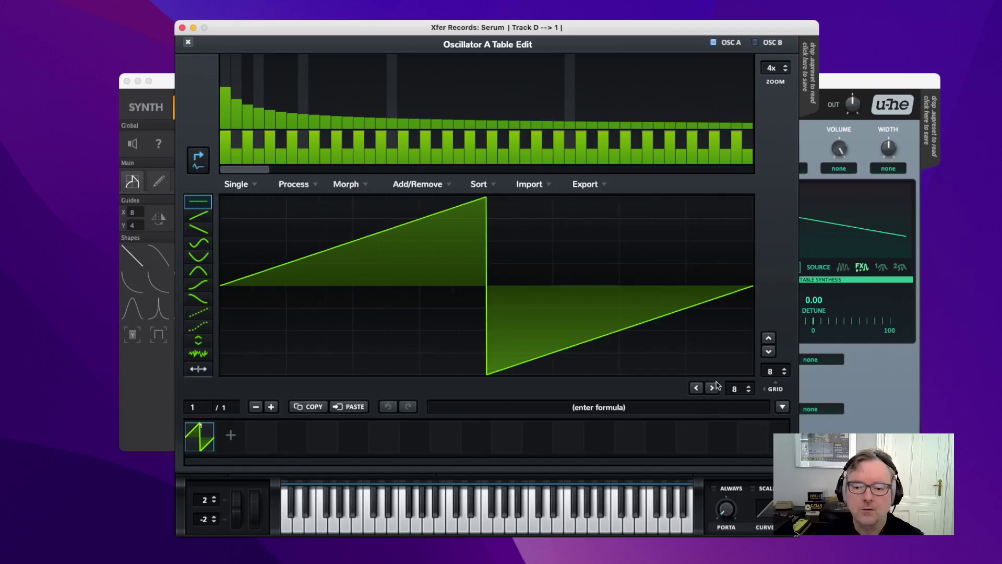
# - Draw falling ramp segments at varying levels across the grid columns of Oscillator A's waveform
pyautogui.click(198, 229)
pyautogui.click(263, 234)
pyautogui.click(323, 275)
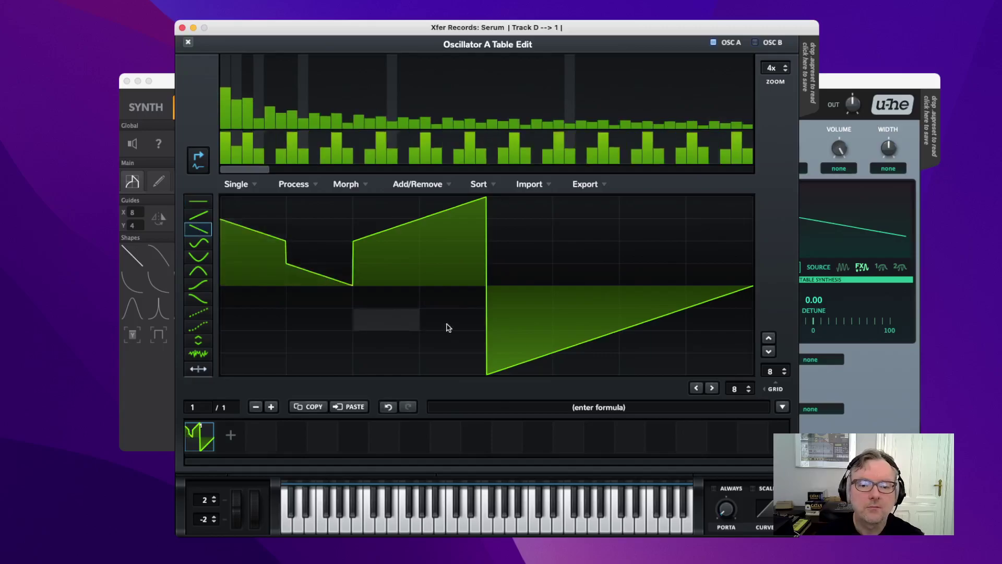
pyautogui.click(446, 327)
pyautogui.click(546, 223)
pyautogui.moveTo(645, 331)
pyautogui.mouseDown()
pyautogui.moveTo(714, 317)
pyautogui.moveTo(536, 228)
pyautogui.moveTo(377, 245)
pyautogui.moveTo(264, 310)
pyautogui.moveTo(604, 264)
pyautogui.moveTo(694, 342)
pyautogui.mouseUp()
# - Draw arches across most grid columns of the waveform, and join all columns with the smooth connecting curve tool
pyautogui.click(199, 270)
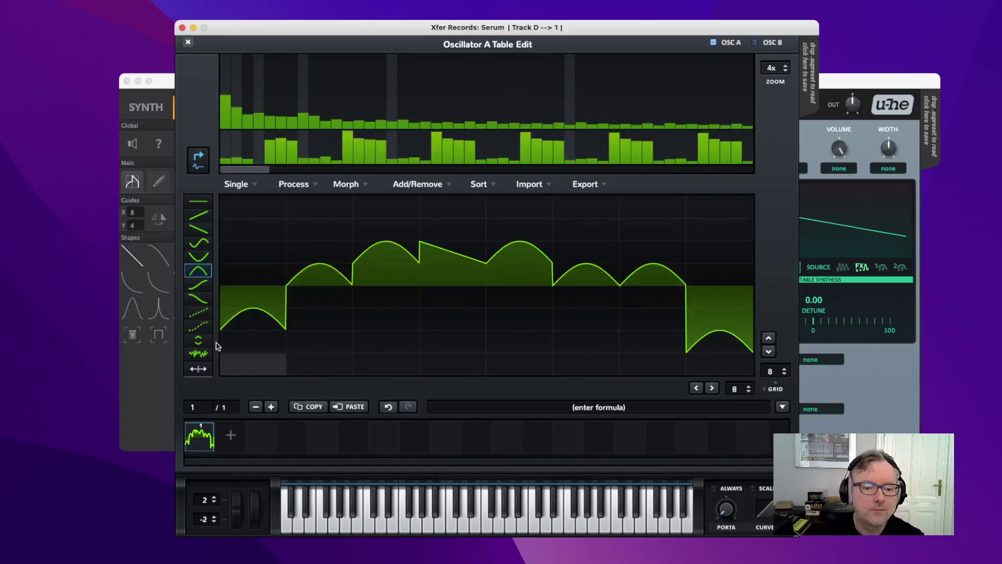
pyautogui.click(198, 326)
pyautogui.moveTo(292, 328)
pyautogui.mouseDown()
pyautogui.moveTo(363, 260)
pyautogui.moveTo(663, 315)
pyautogui.moveTo(677, 332)
pyautogui.mouseUp()
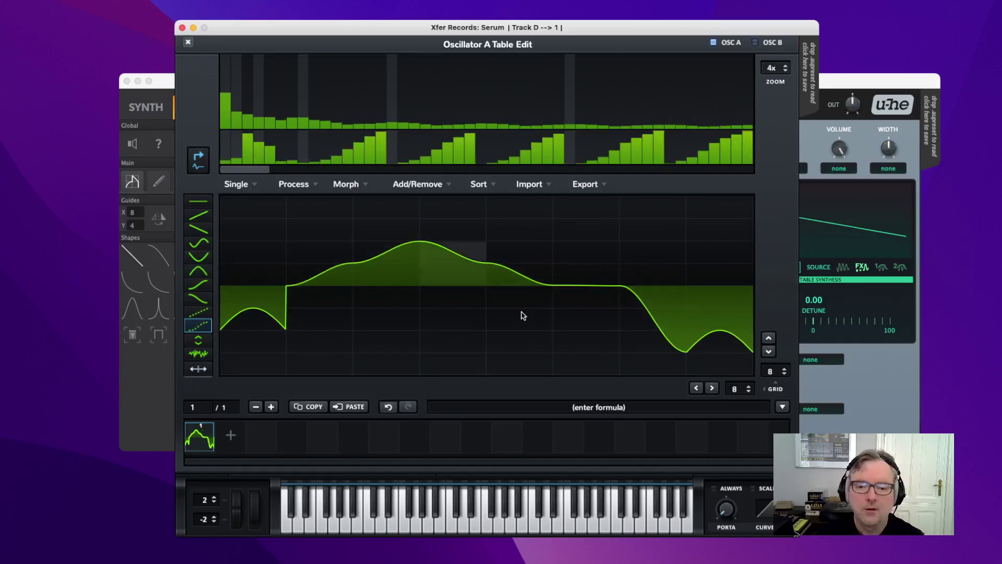
pyautogui.click(253, 324)
pyautogui.click(690, 352)
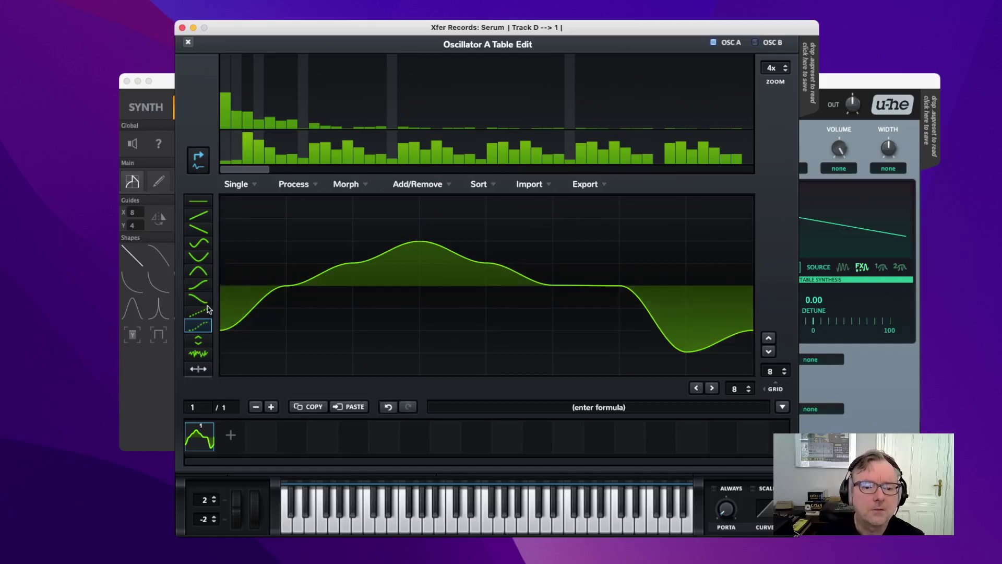
# - Draw flat levels in the third and fourth grid columns, and fill the third to eighth columns with rising S-curves
pyautogui.click(198, 340)
pyautogui.moveTo(412, 339); pyautogui.dragTo(459, 297)
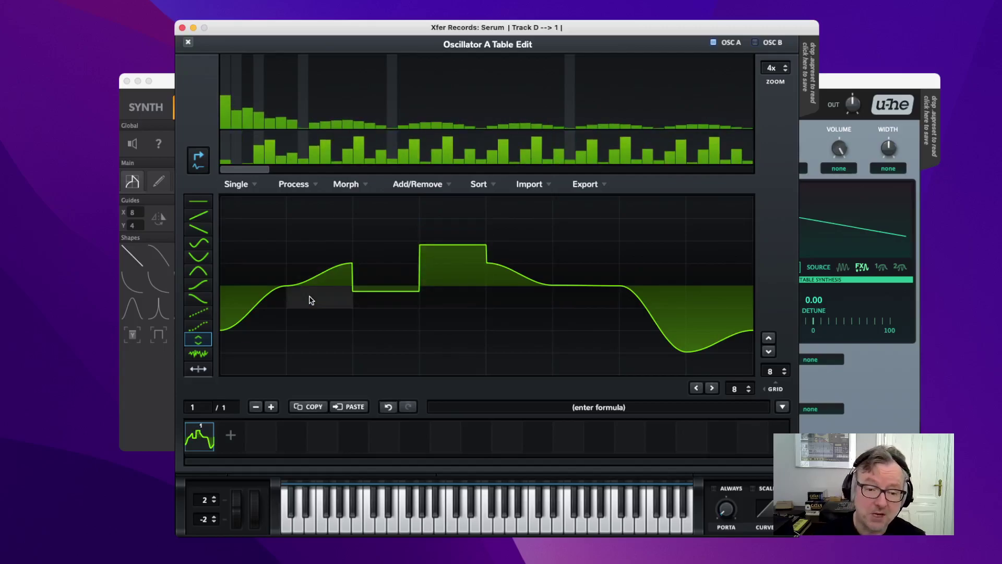
pyautogui.click(198, 287)
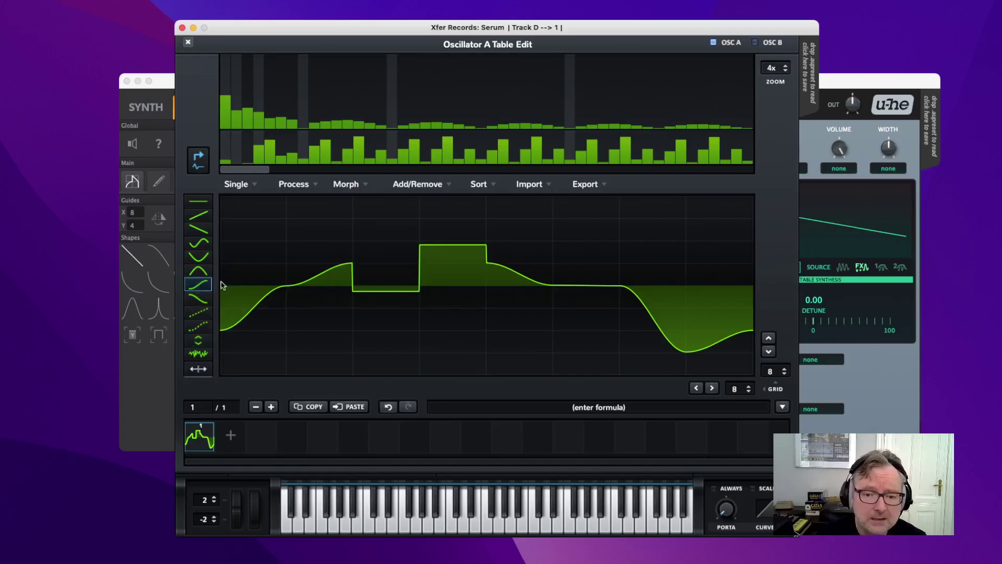
pyautogui.moveTo(358, 264)
pyautogui.mouseDown()
pyautogui.moveTo(470, 239)
pyautogui.moveTo(590, 306)
pyautogui.moveTo(595, 320)
pyautogui.moveTo(524, 333)
pyautogui.moveTo(501, 321)
pyautogui.mouseUp()
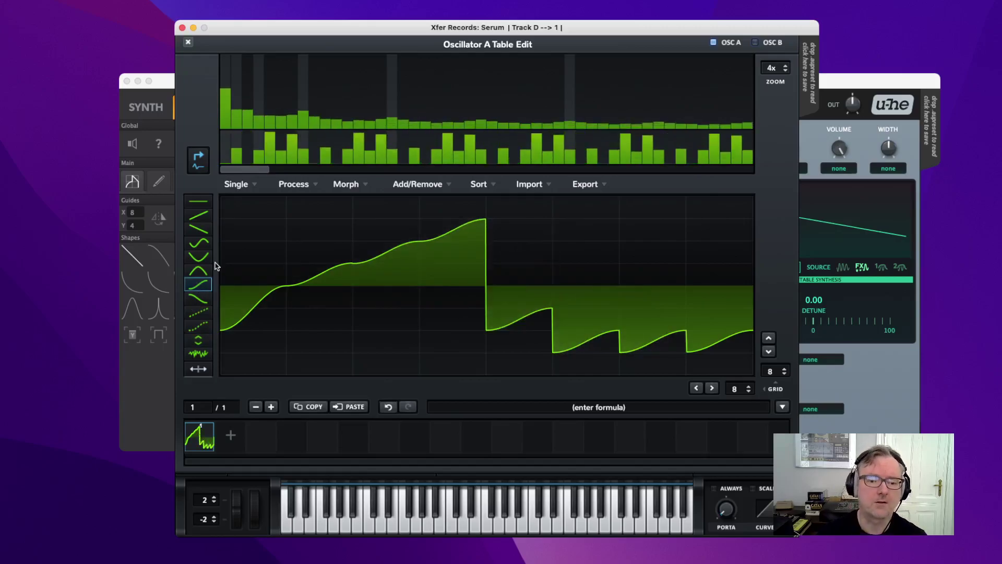
# - Add noise to the third, fifth and sixth grid columns of the waveform, weaker in the fifth
pyautogui.click(199, 355)
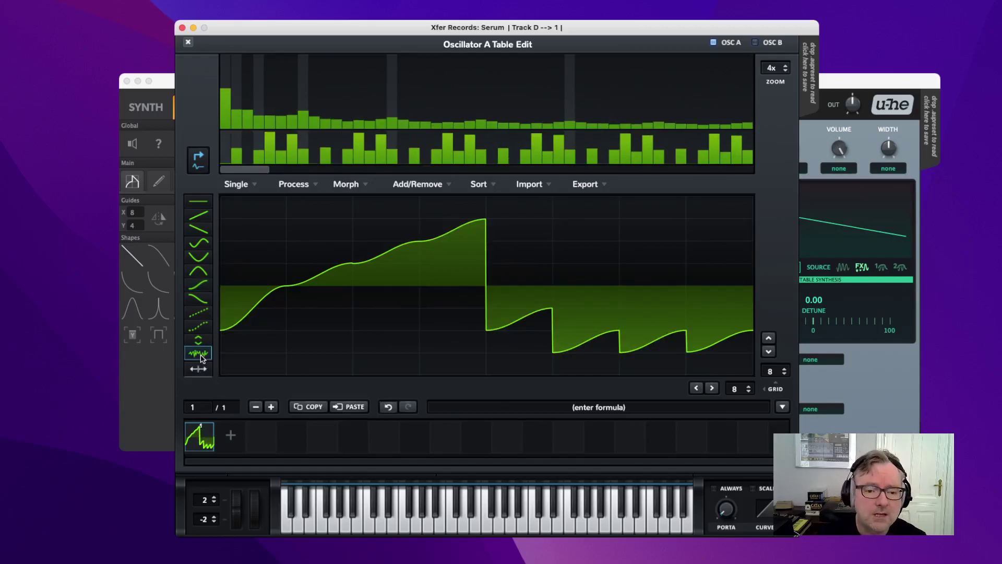
pyautogui.moveTo(392, 268)
pyautogui.mouseDown()
pyautogui.moveTo(385, 217)
pyautogui.moveTo(399, 351)
pyautogui.moveTo(404, 235)
pyautogui.mouseUp()
pyautogui.moveTo(532, 336)
pyautogui.mouseDown()
pyautogui.moveTo(520, 271)
pyautogui.moveTo(532, 343)
pyautogui.moveTo(600, 345)
pyautogui.moveTo(590, 217)
pyautogui.mouseUp()
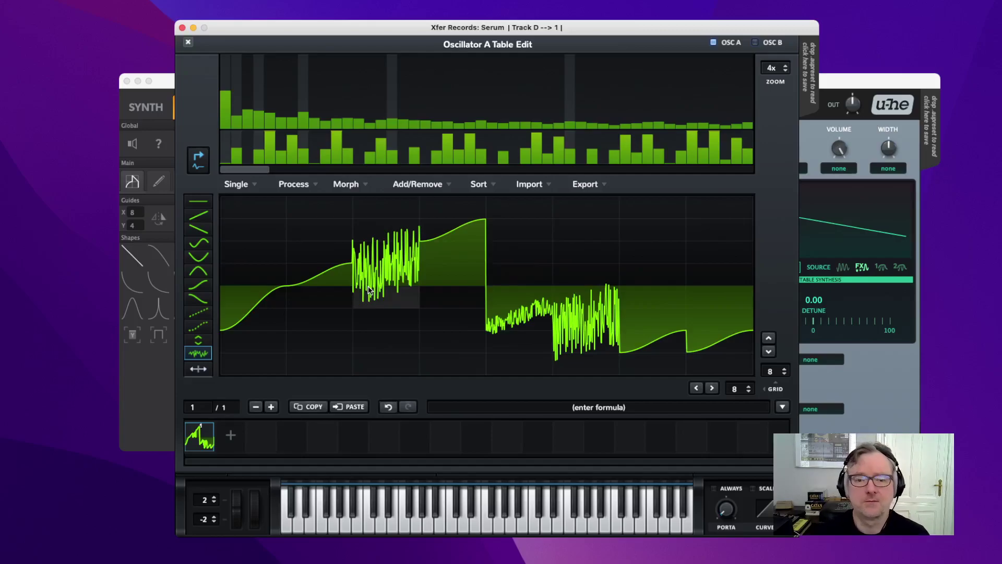
# - Draw flat levels at different heights in the third and the fifth to eighth grid columns of Oscillator A's waveform
pyautogui.click(199, 203)
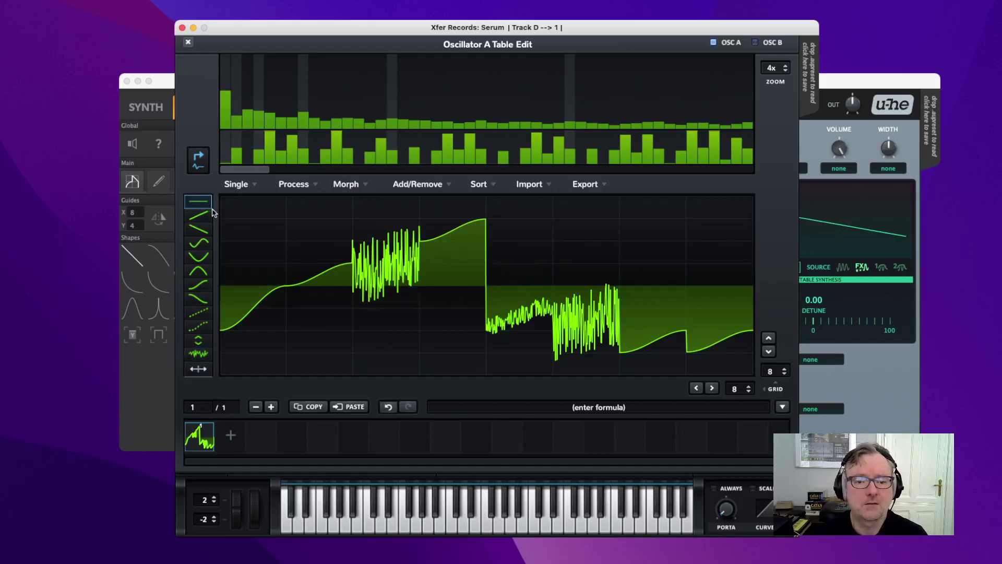
pyautogui.moveTo(369, 240); pyautogui.dragTo(396, 197)
pyautogui.click(505, 219)
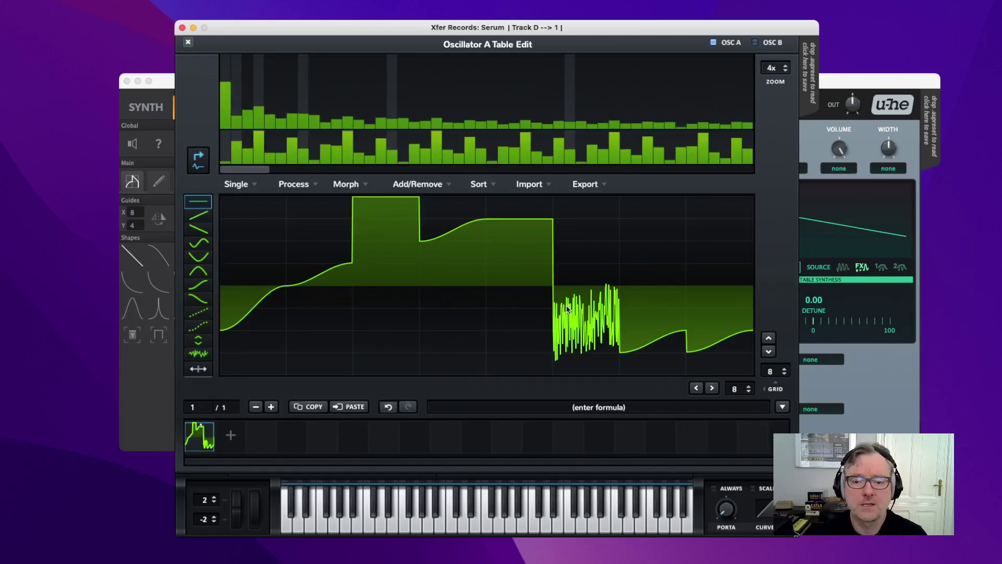
pyautogui.click(566, 308)
pyautogui.click(657, 353)
pyautogui.click(733, 287)
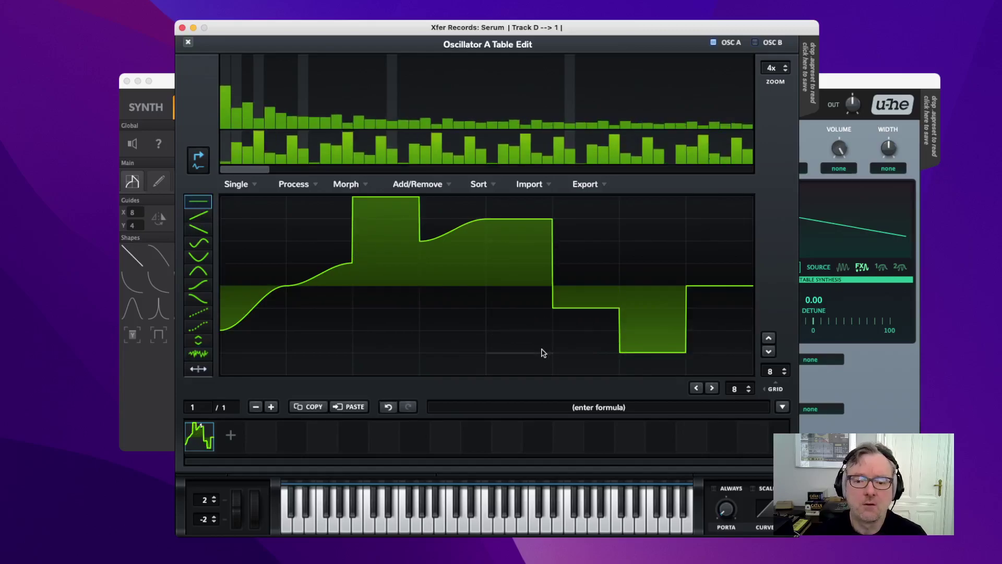
pyautogui.moveTo(543, 353); pyautogui.dragTo(535, 380)
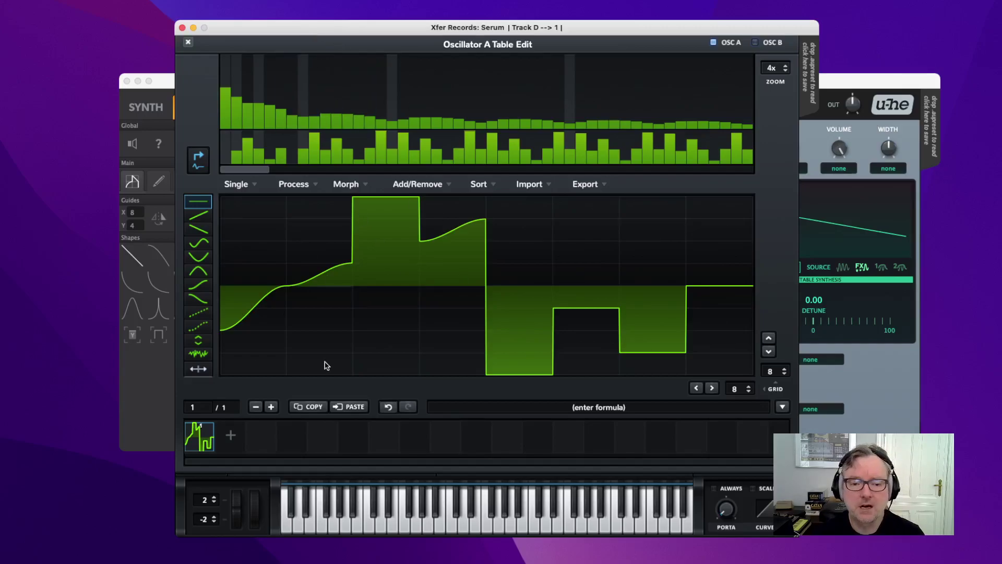
# - Switch back to Zebralette 3, draw a bell across the whole grid, and overlay smaller bells on single columns and on columns four to six
pyautogui.moveTo(283, 32); pyautogui.dragTo(1001, 266)
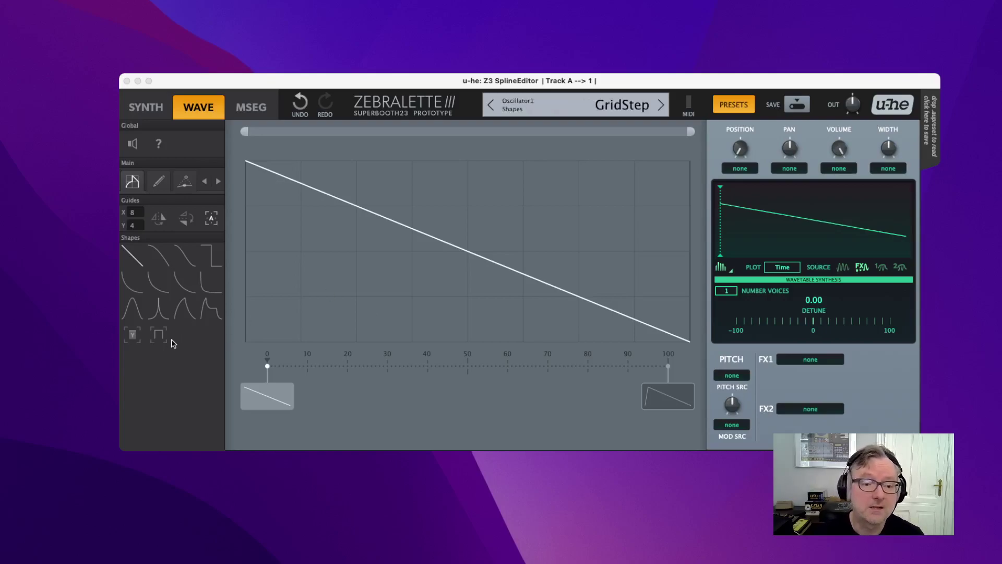
pyautogui.click(137, 313)
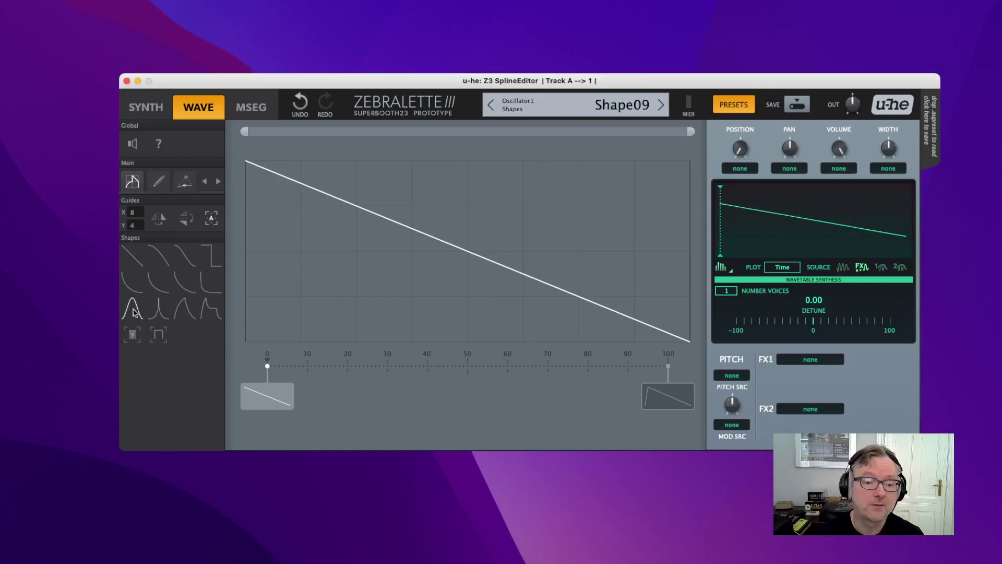
pyautogui.moveTo(259, 334)
pyautogui.mouseDown()
pyautogui.moveTo(595, 159)
pyautogui.moveTo(676, 162)
pyautogui.mouseUp()
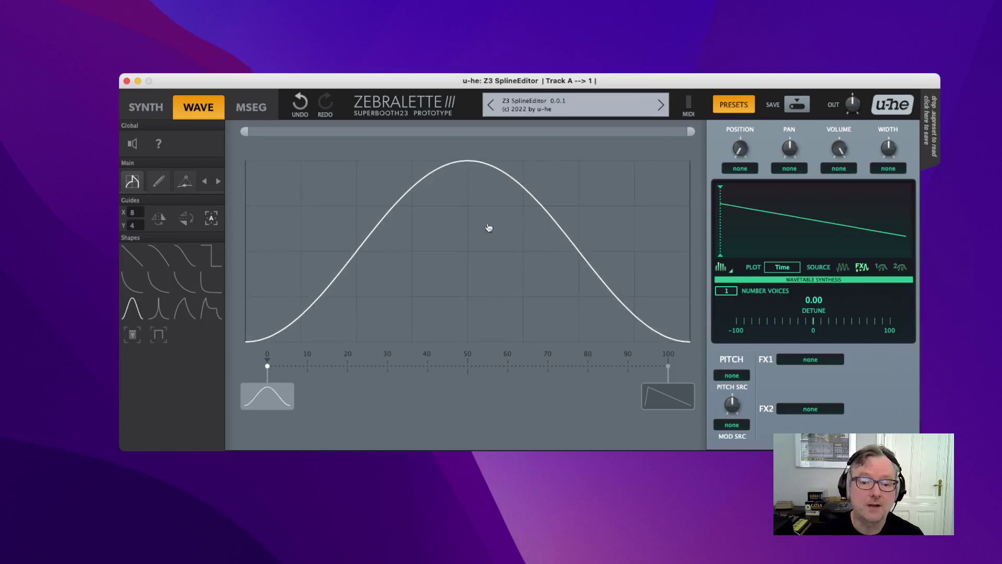
pyautogui.click(423, 244)
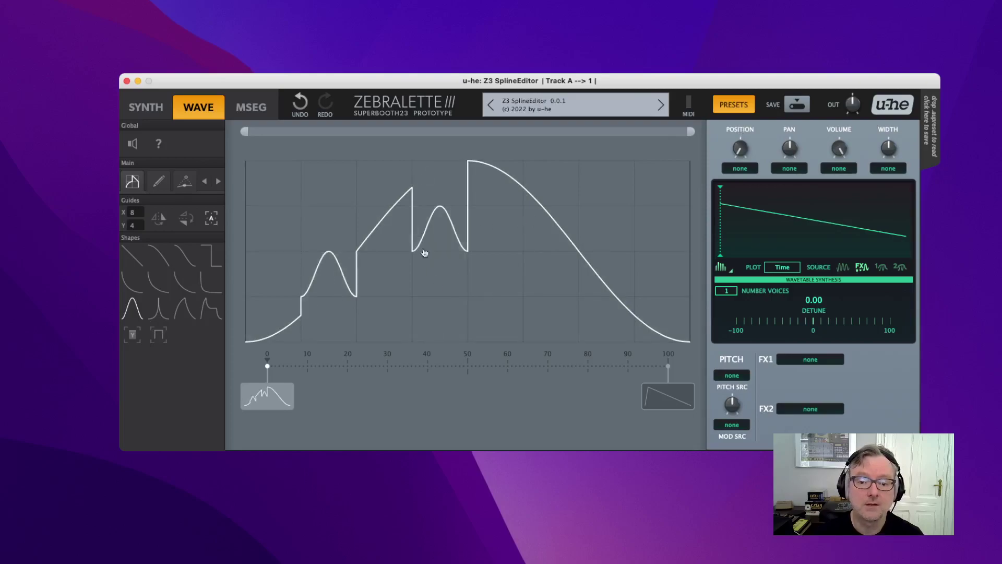
pyautogui.moveTo(443, 304); pyautogui.dragTo(564, 204)
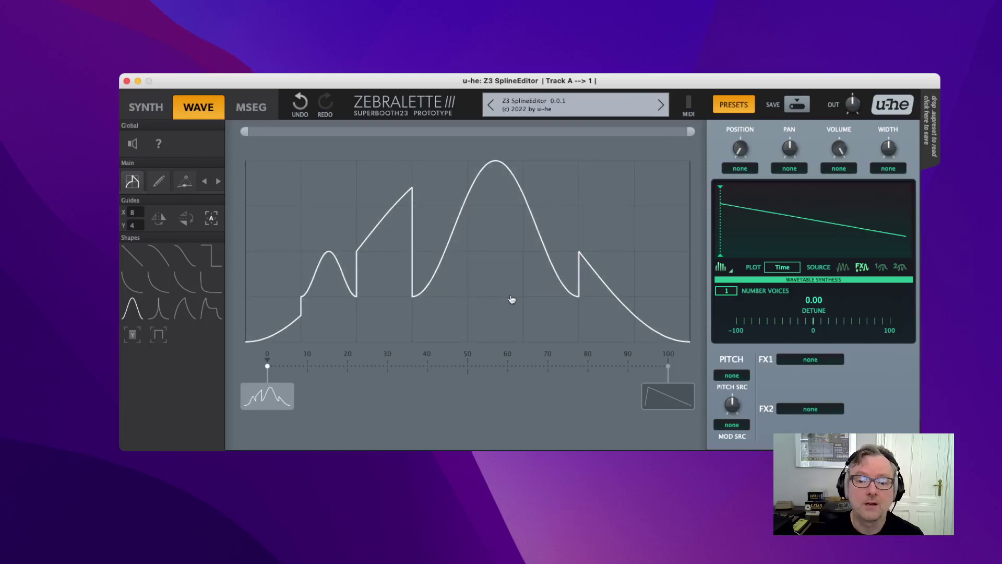
# - Flip the bell shape vertically and draw it in the third grid column, one grid cell high
pyautogui.click(186, 222)
pyautogui.moveTo(371, 190); pyautogui.dragTo(404, 263)
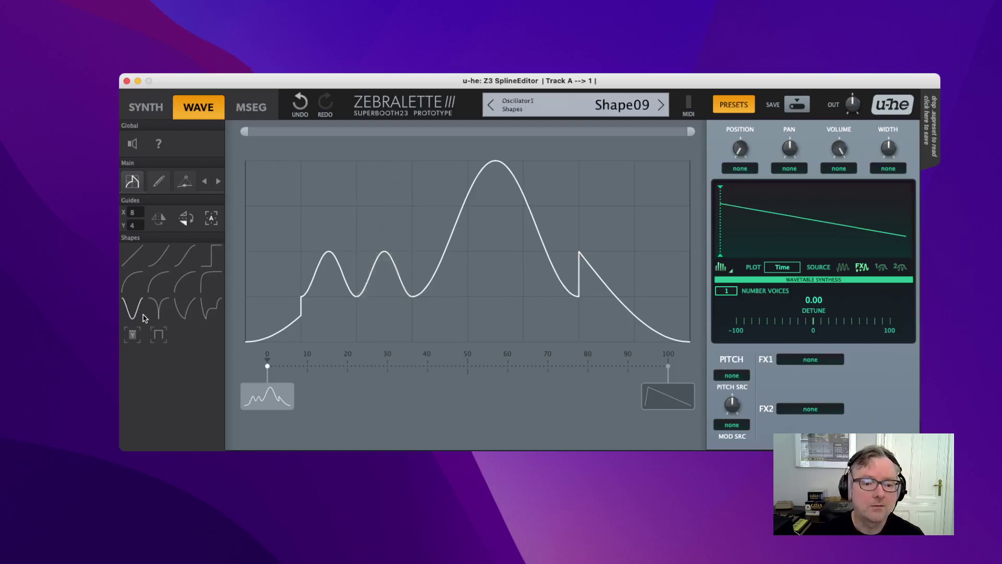
pyautogui.moveTo(374, 194); pyautogui.dragTo(381, 231)
# - With only the vertical flip active, place one-cell inverted bells at varying levels in columns two to five, seven and eight
pyautogui.click(157, 222)
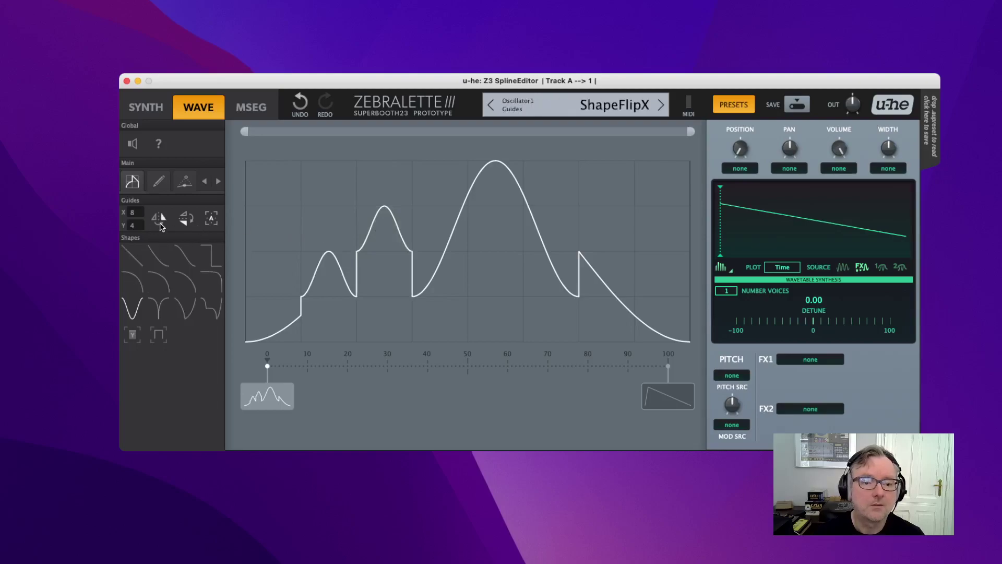
pyautogui.click(179, 219)
pyautogui.click(163, 218)
pyautogui.click(181, 219)
pyautogui.click(310, 203)
pyautogui.click(404, 258)
pyautogui.click(460, 325)
pyautogui.click(520, 265)
pyautogui.click(606, 230)
pyautogui.click(665, 176)
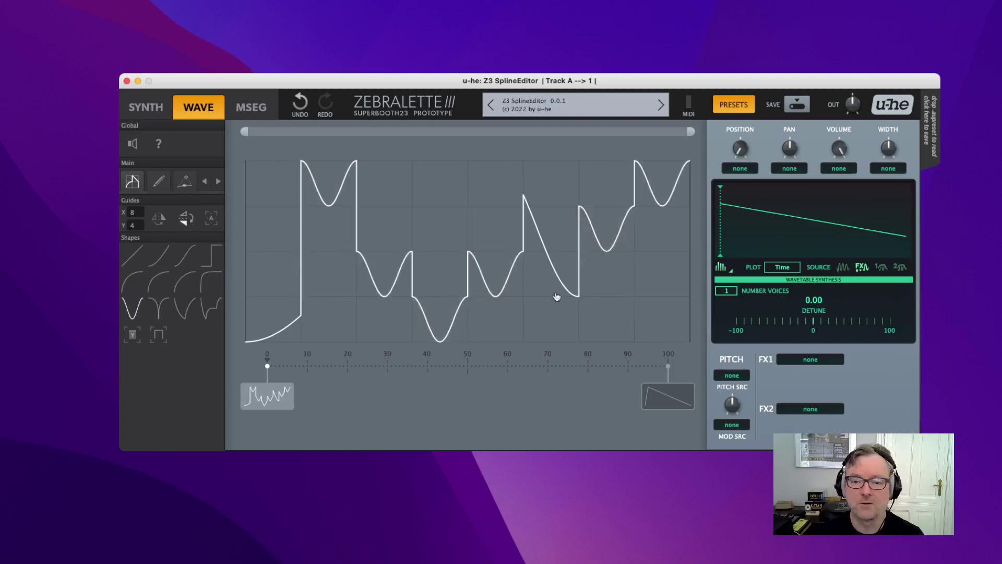
# - Draw an inverted bell across the whole grid, and replace it with a full-size envelope-like shape with attack, decay, sustain and release
pyautogui.moveTo(272, 178); pyautogui.dragTo(715, 317)
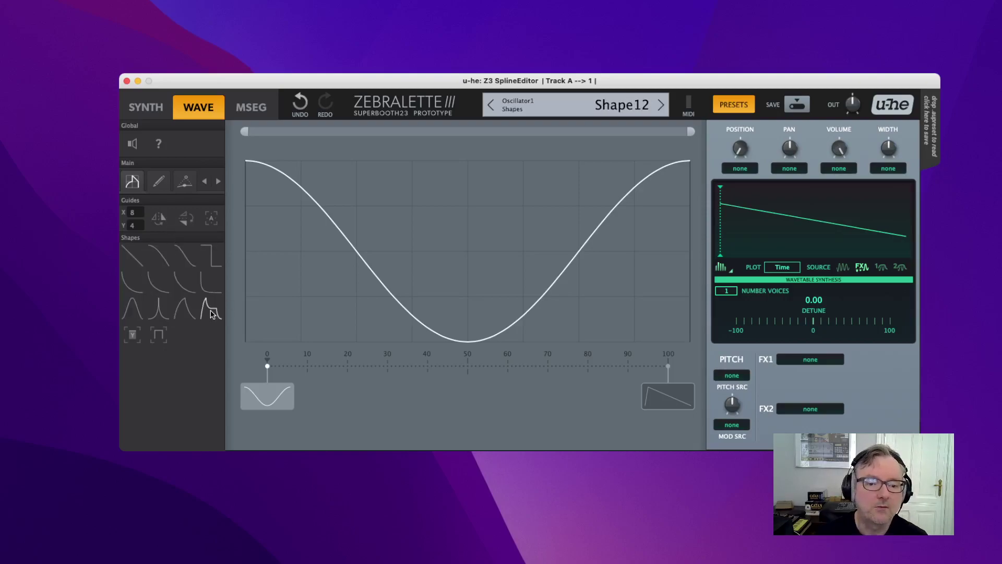
pyautogui.moveTo(262, 326)
pyautogui.mouseDown()
pyautogui.moveTo(567, 182)
pyautogui.moveTo(691, 143)
pyautogui.mouseUp()
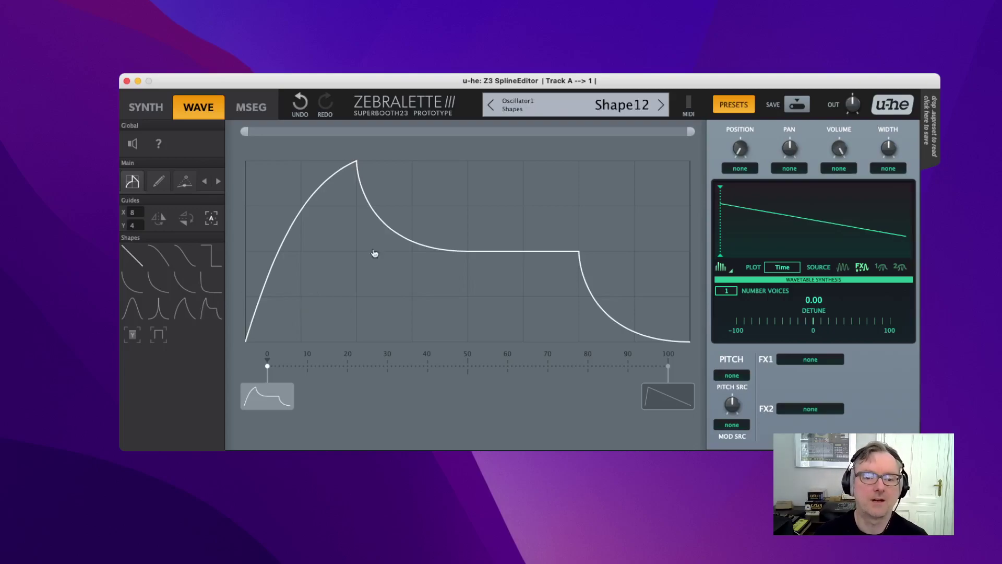
# - Draw a falling line across the grid, overlaid by a full-height rising ramp over columns two to three and a three-cell-high one over four to seven
pyautogui.moveTo(261, 174)
pyautogui.mouseDown()
pyautogui.moveTo(613, 329)
pyautogui.moveTo(666, 337)
pyautogui.mouseUp()
pyautogui.moveTo(316, 330)
pyautogui.mouseDown()
pyautogui.moveTo(404, 194)
pyautogui.moveTo(493, 293)
pyautogui.mouseUp()
pyautogui.moveTo(607, 212)
pyautogui.mouseDown()
pyautogui.moveTo(616, 235)
pyautogui.moveTo(450, 375)
pyautogui.mouseUp()
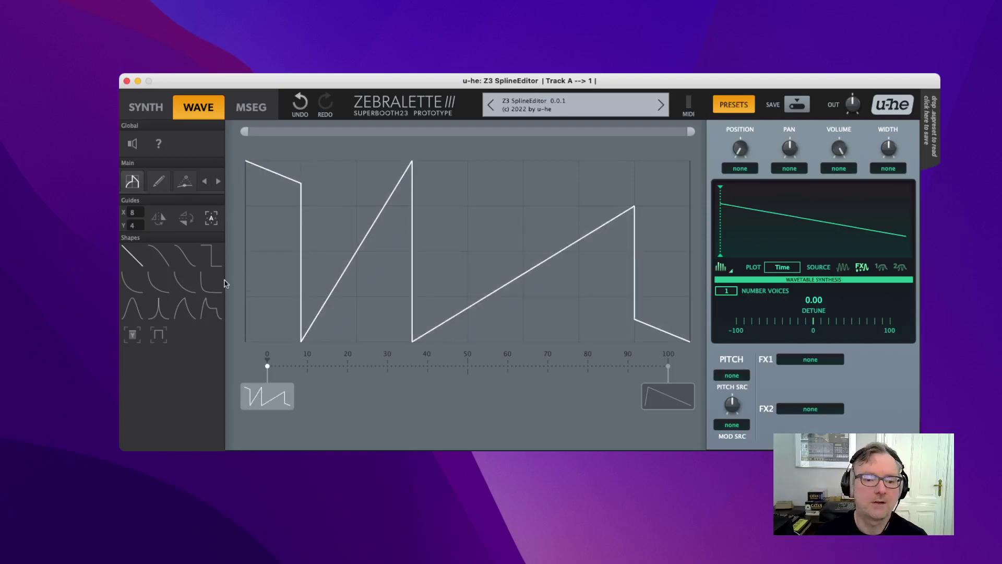
# - Draw the rounded quarter-arc shape across the whole grid in opposite directions, and try the asymmetric peak shape
pyautogui.click(166, 290)
pyautogui.moveTo(271, 199); pyautogui.dragTo(704, 354)
pyautogui.moveTo(660, 321); pyautogui.dragTo(265, 160)
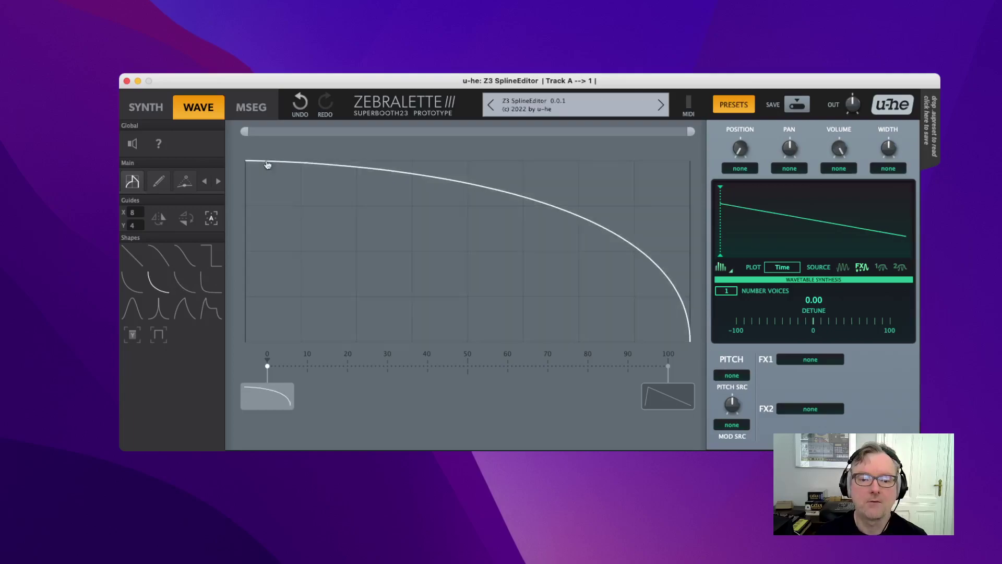
pyautogui.moveTo(294, 325); pyautogui.dragTo(260, 349)
pyautogui.click(162, 312)
pyautogui.click(184, 313)
pyautogui.moveTo(367, 228); pyautogui.dragTo(184, 149)
# - Draw a full-grid bell, and overlay the four middle columns with an inverted bell in the lower half and a bell in the upper half
pyautogui.click(132, 308)
pyautogui.moveTo(282, 318); pyautogui.dragTo(687, 152)
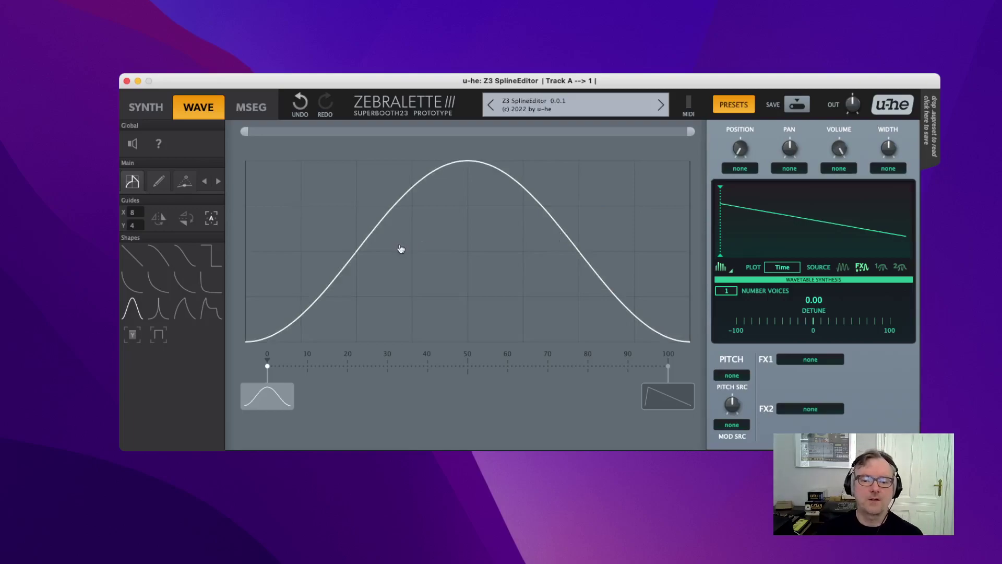
pyautogui.moveTo(386, 266); pyautogui.dragTo(564, 337)
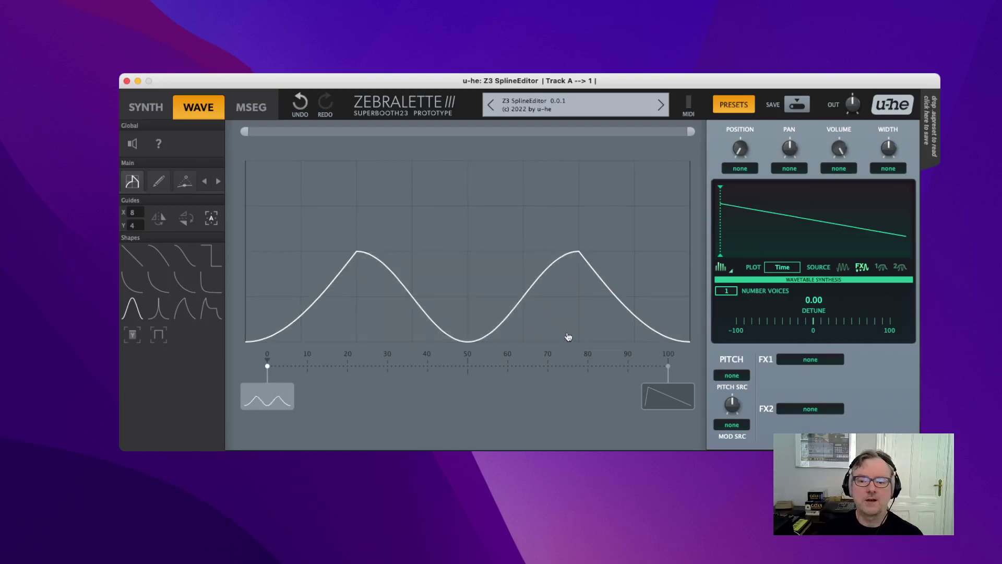
pyautogui.moveTo(546, 221); pyautogui.dragTo(384, 179)
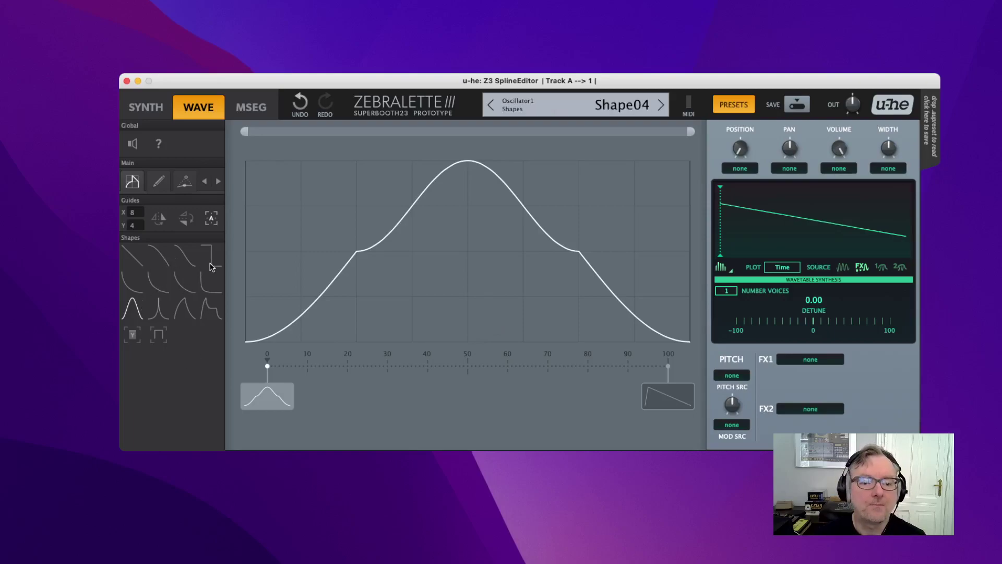
# - Build a full-height bell from two S-curves, falling over the last four grid columns and rising over the first four
pyautogui.click(183, 261)
pyautogui.moveTo(477, 186); pyautogui.dragTo(726, 346)
pyautogui.moveTo(412, 221)
pyautogui.mouseDown()
pyautogui.moveTo(461, 182)
pyautogui.moveTo(271, 345)
pyautogui.mouseUp()
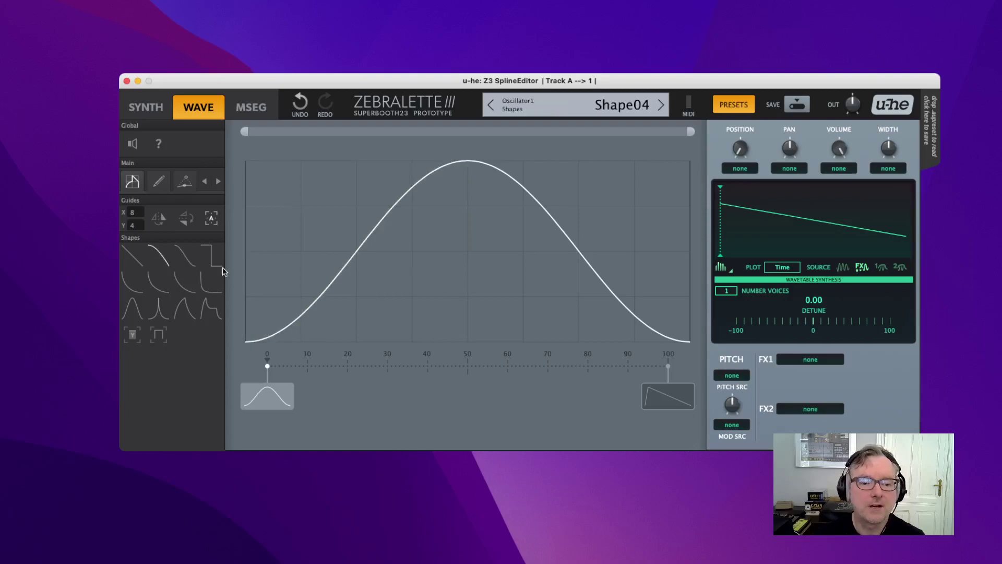
# - Flip the quarter-sine shape horizontally and assemble a full sine wave from four segments, each two columns wide and two cells high
pyautogui.click(159, 223)
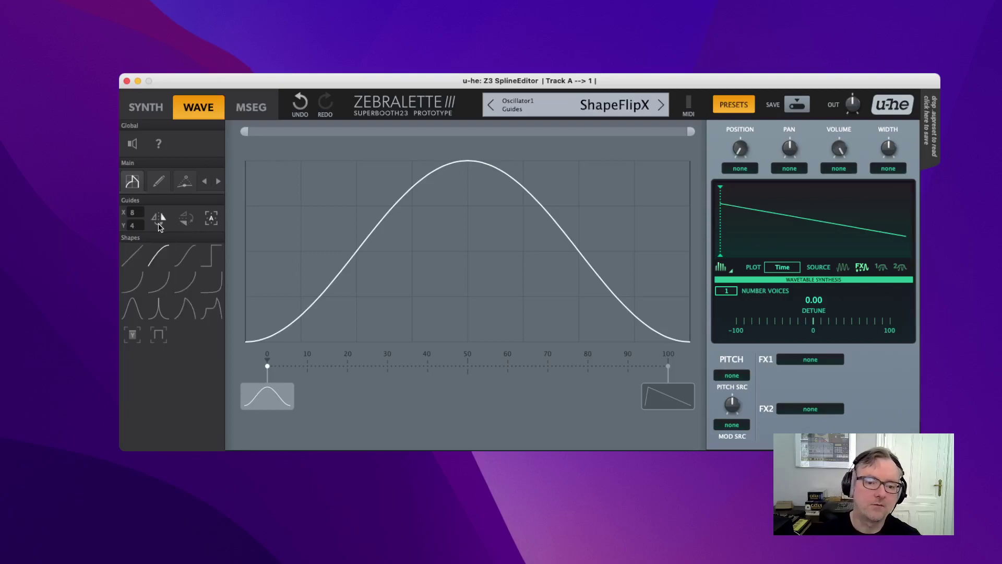
pyautogui.moveTo(280, 246)
pyautogui.mouseDown()
pyautogui.moveTo(410, 168)
pyautogui.moveTo(335, 174)
pyautogui.mouseUp()
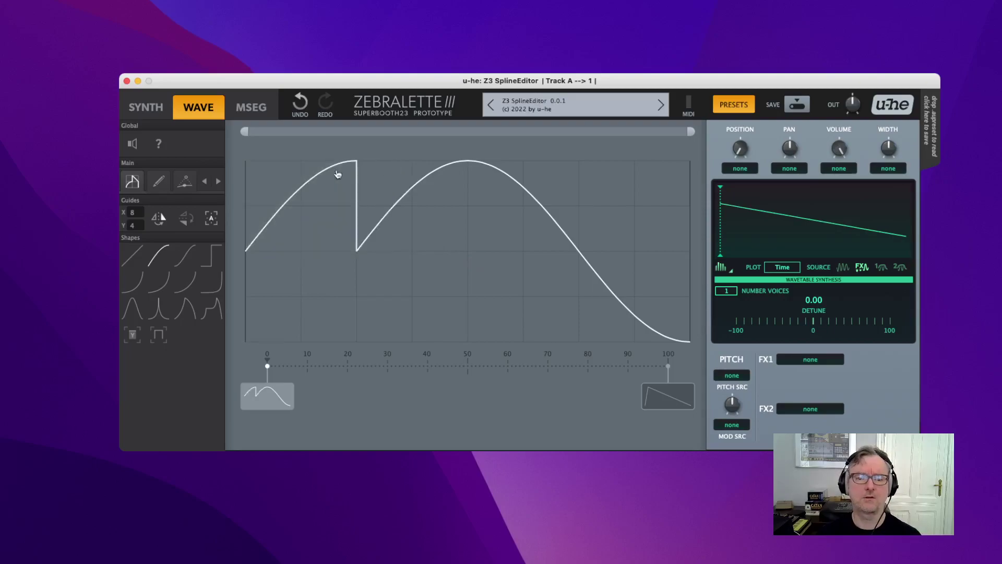
pyautogui.moveTo(693, 332)
pyautogui.mouseDown()
pyautogui.moveTo(577, 268)
pyautogui.moveTo(609, 268)
pyautogui.moveTo(594, 269)
pyautogui.moveTo(719, 359)
pyautogui.mouseUp()
pyautogui.moveTo(680, 266); pyautogui.dragTo(601, 329)
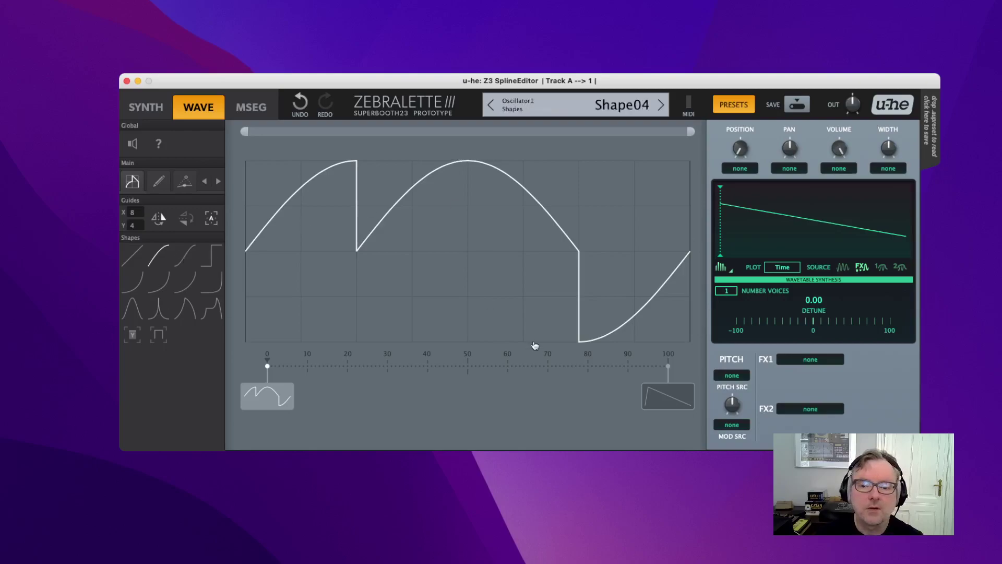
pyautogui.moveTo(559, 334); pyautogui.dragTo(581, 346)
pyautogui.moveTo(453, 240); pyautogui.dragTo(373, 177)
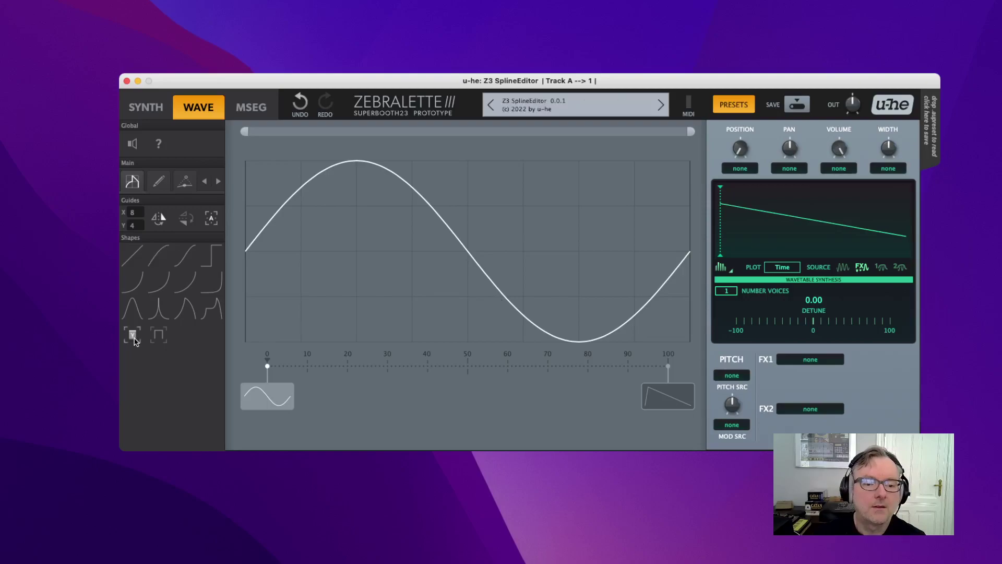
# - Build a square wave with the grid step shape, at the highest level for the first four columns and the lowest for the last four
pyautogui.moveTo(158, 335); pyautogui.dragTo(313, 271)
pyautogui.moveTo(281, 214); pyautogui.dragTo(293, 351)
pyautogui.moveTo(158, 334); pyautogui.dragTo(652, 342)
pyautogui.moveTo(264, 172); pyautogui.dragTo(428, 164)
pyautogui.moveTo(673, 319); pyautogui.dragTo(688, 338)
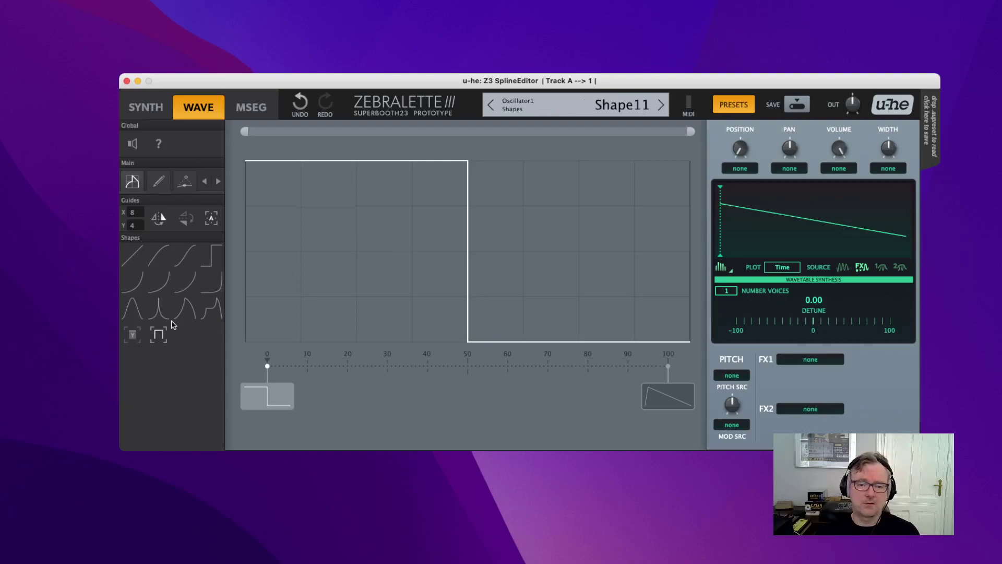
pyautogui.moveTo(158, 334); pyautogui.dragTo(432, 355)
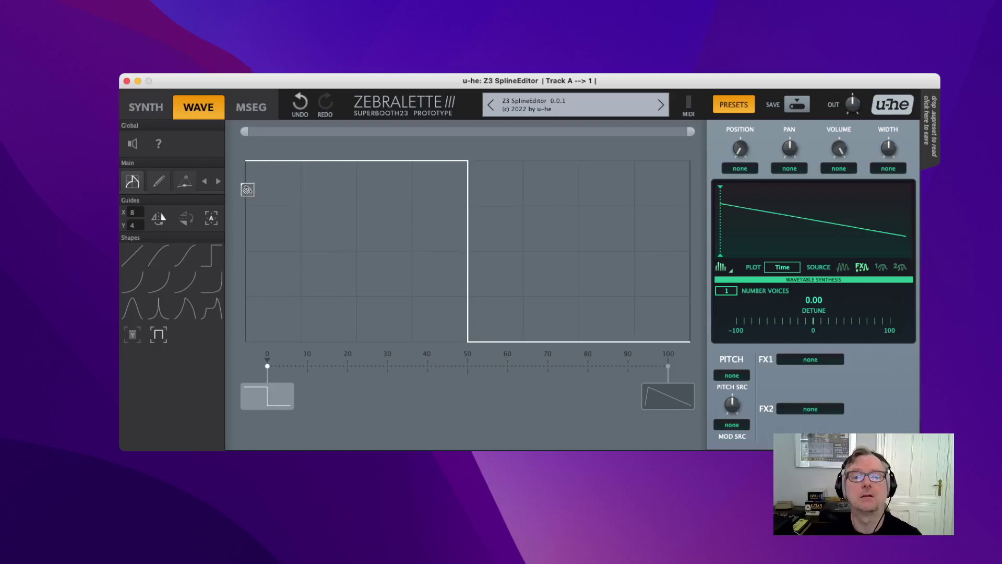
# - Replace the square wave with one bell shape spanning the whole grid
pyautogui.click(140, 313)
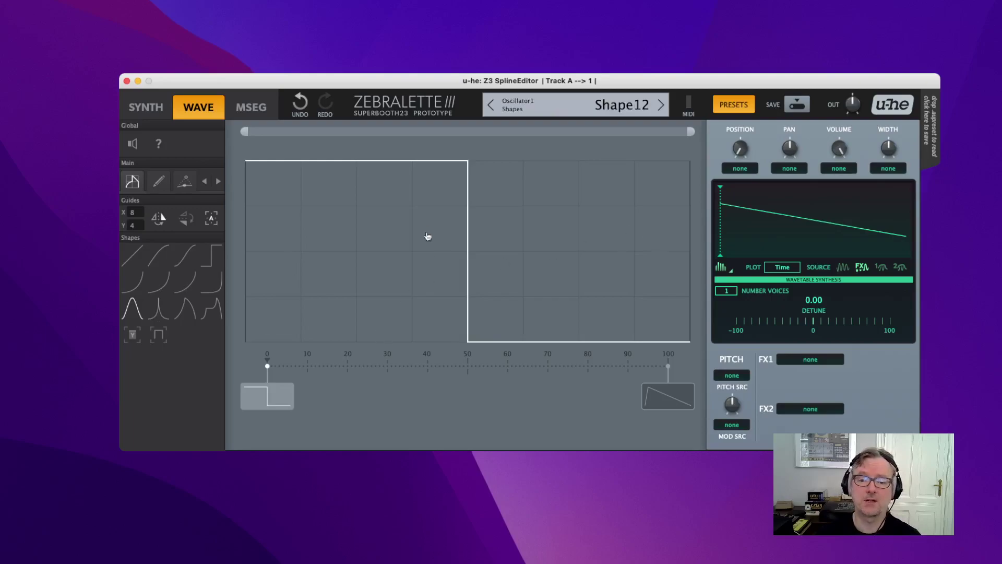
pyautogui.click(291, 312)
pyautogui.moveTo(291, 312); pyautogui.dragTo(692, 151)
# - In curve editing mode, shift the whole bell curve two grid columns earlier with wraparound to form a sine wave
pyautogui.click(164, 183)
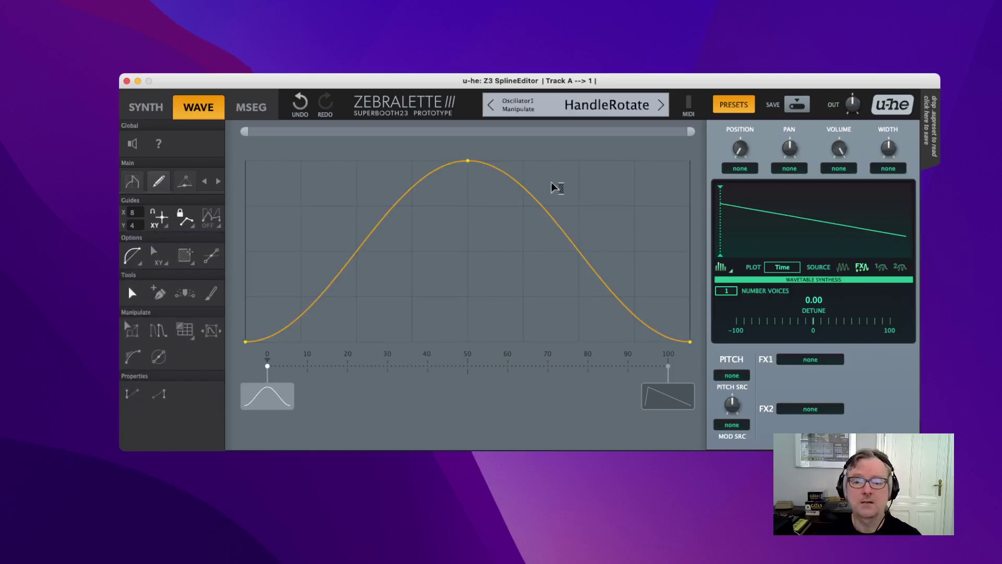
pyautogui.click(211, 331)
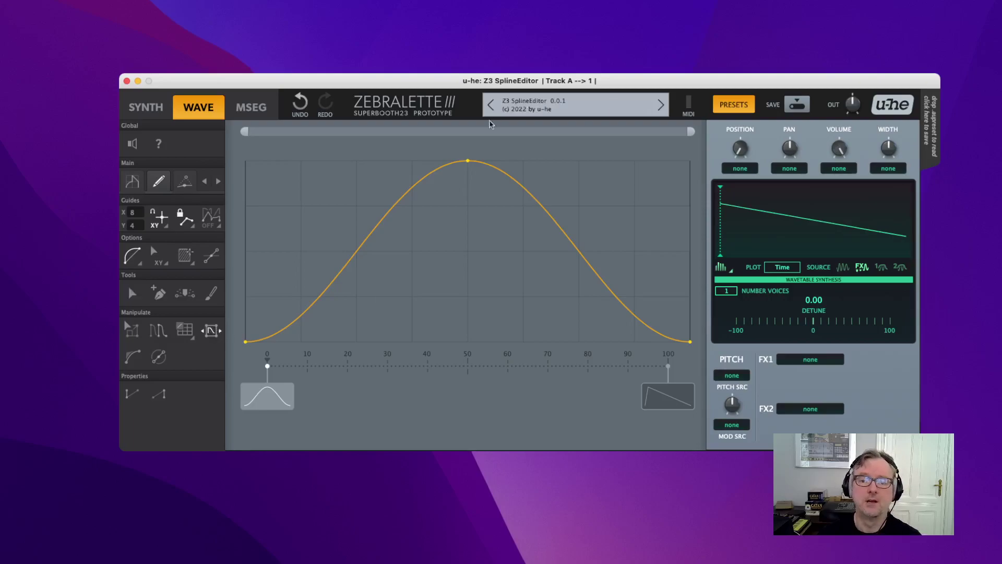
pyautogui.moveTo(467, 163); pyautogui.dragTo(360, 173)
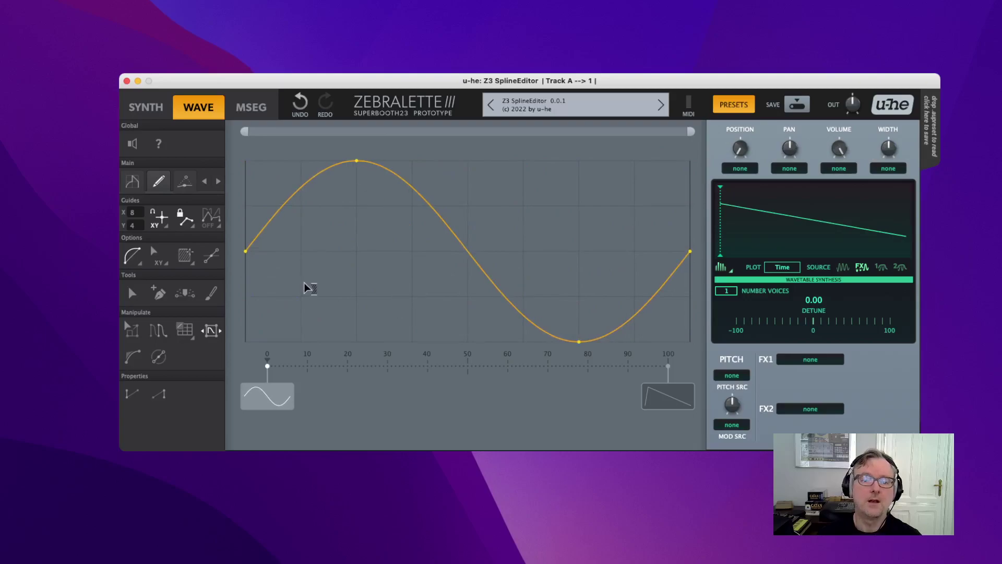
# - Select only the falling middle section of the sine wave, shift it two grid columns earlier within its own range, and deselect it
pyautogui.moveTo(312, 284); pyautogui.dragTo(608, 275)
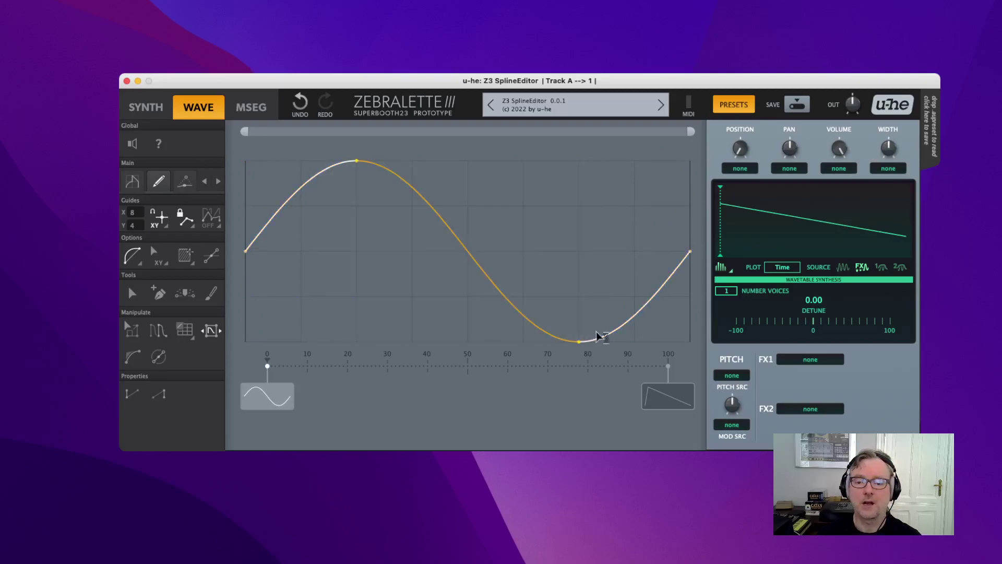
pyautogui.moveTo(333, 264); pyautogui.dragTo(612, 256)
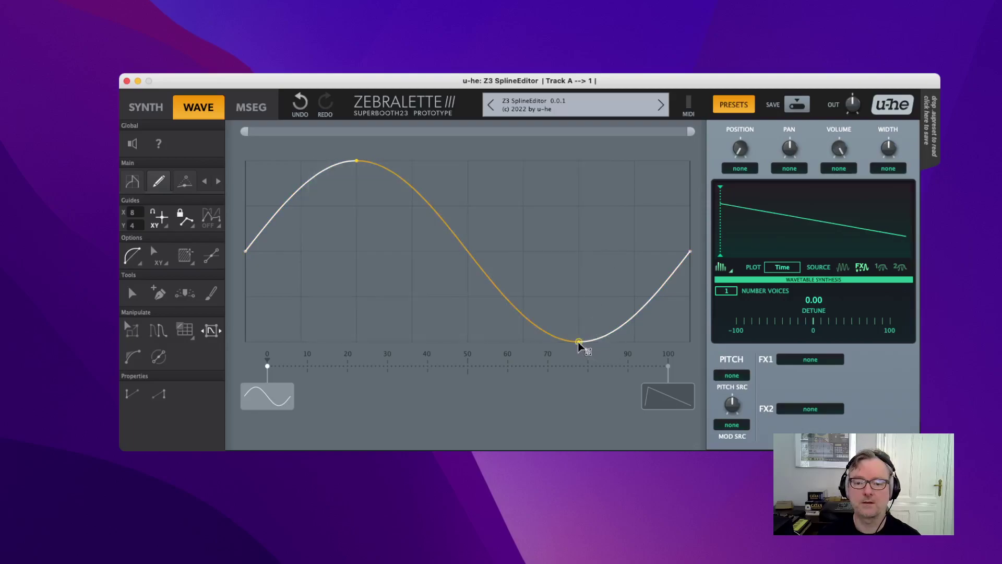
pyautogui.moveTo(579, 344); pyautogui.dragTo(469, 318)
pyautogui.click(510, 273)
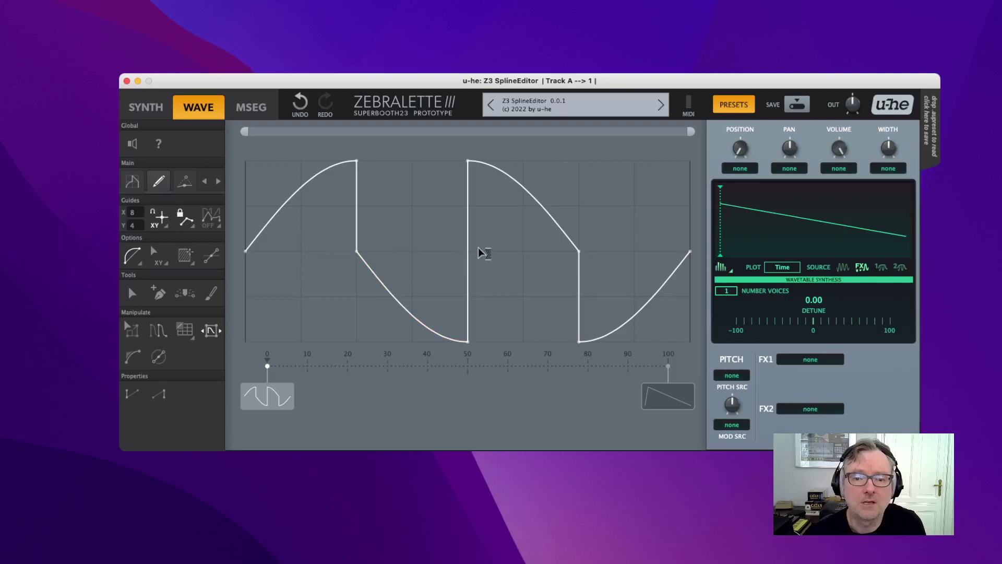
# - Reset the patch to the init state
pyautogui.click(537, 102)
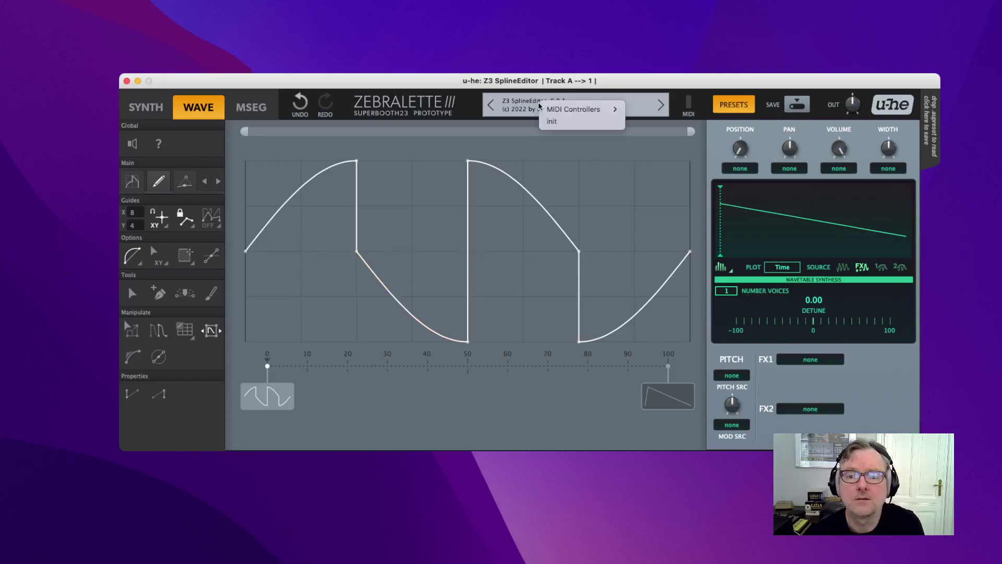
pyautogui.click(555, 123)
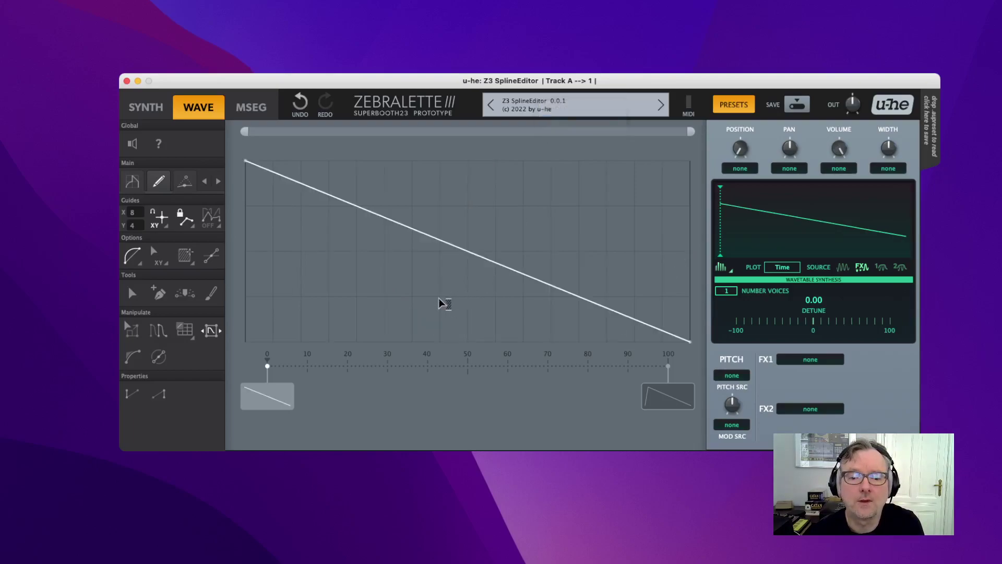
# - Bend the falling ramp slightly and add four inner points, alternating low and high, to form a zigzag with two valleys and two peaks
pyautogui.click(133, 295)
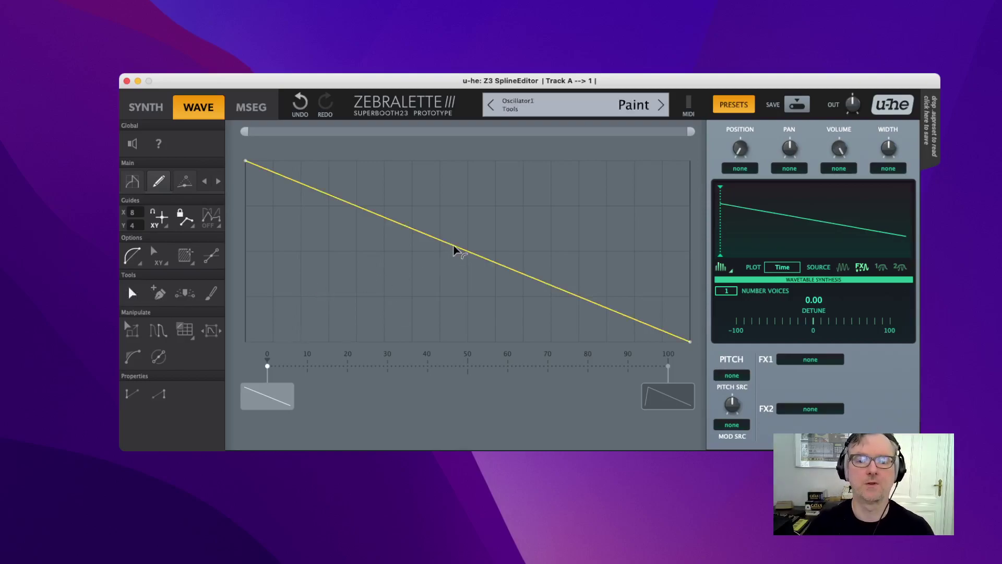
pyautogui.moveTo(447, 249); pyautogui.dragTo(484, 239)
pyautogui.click(328, 296)
pyautogui.click(439, 205)
pyautogui.click(535, 291)
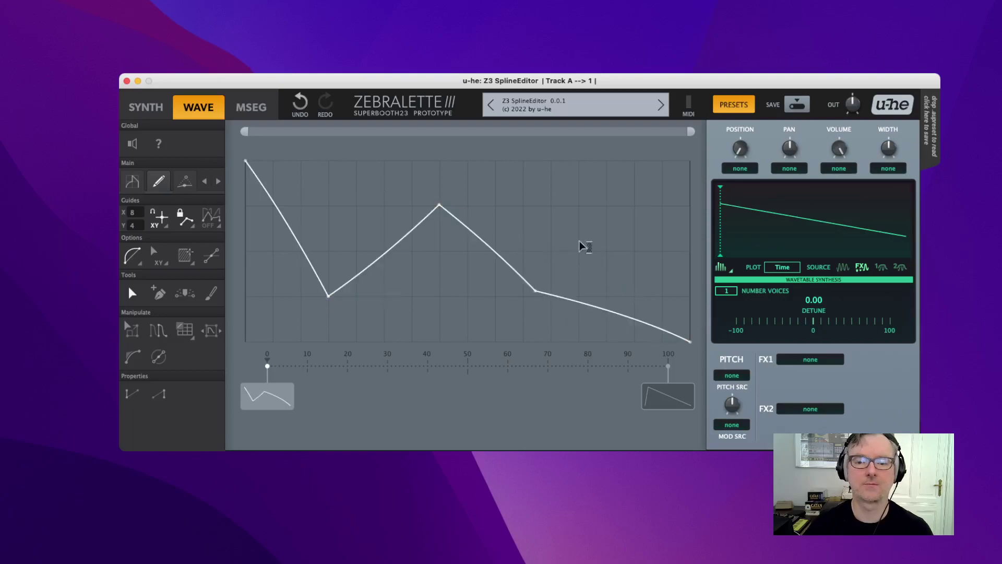
pyautogui.click(596, 194)
# - Select the four inner points, bend the segments between them into pronounced arcs, and reposition the whole selection within the grid
pyautogui.moveTo(268, 279); pyautogui.dragTo(647, 250)
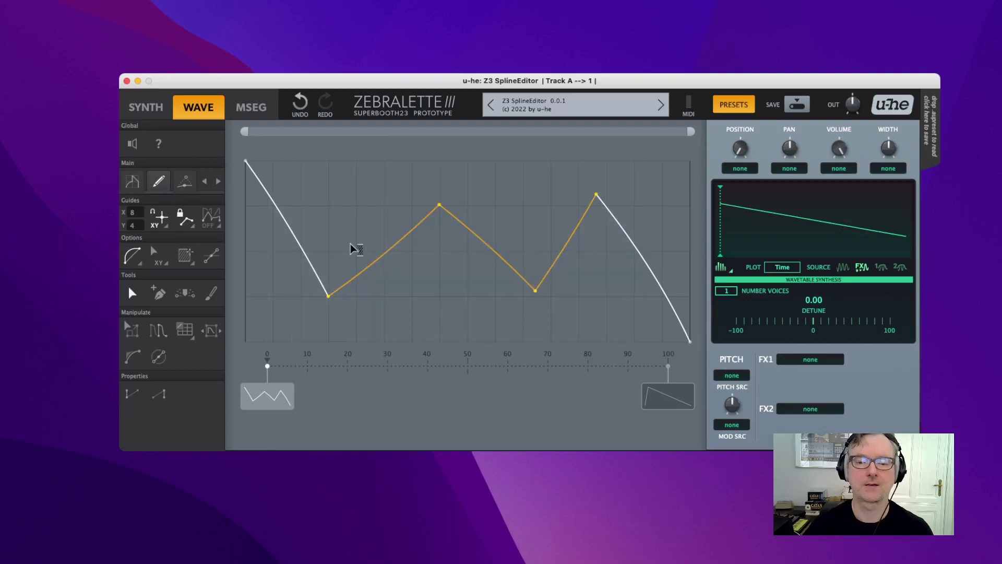
pyautogui.moveTo(330, 296)
pyautogui.mouseDown()
pyautogui.moveTo(499, 319)
pyautogui.moveTo(235, 274)
pyautogui.moveTo(369, 258)
pyautogui.moveTo(338, 280)
pyautogui.mouseUp()
pyautogui.moveTo(373, 251); pyautogui.dragTo(444, 294)
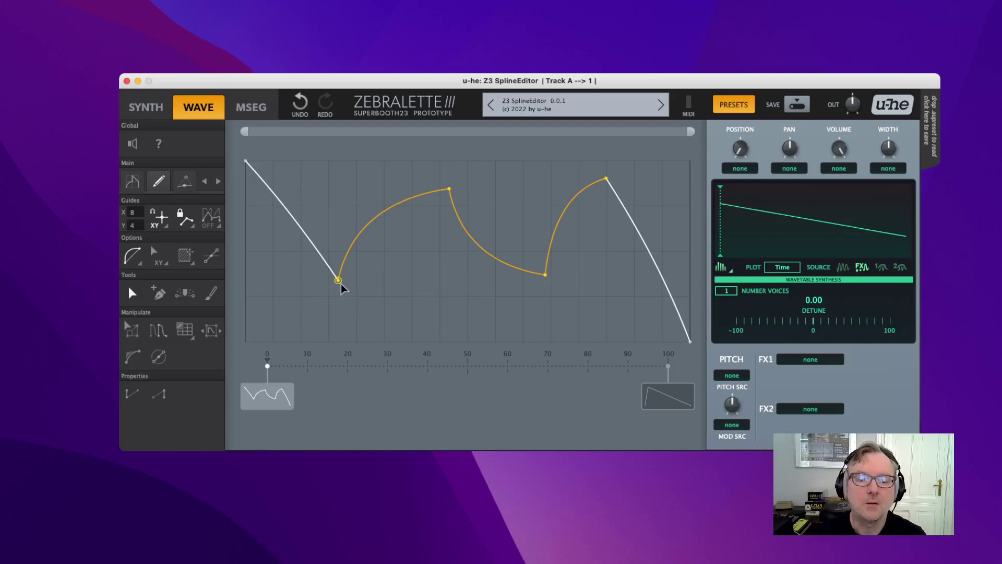
pyautogui.moveTo(339, 282); pyautogui.dragTo(360, 303)
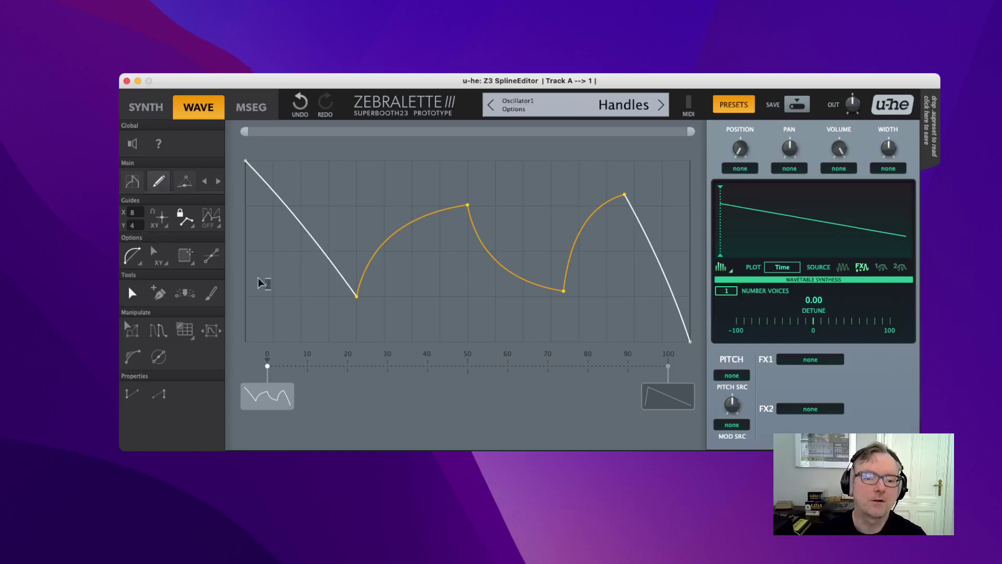
pyautogui.moveTo(356, 296)
pyautogui.mouseDown()
pyautogui.moveTo(347, 299)
pyautogui.moveTo(375, 320)
pyautogui.moveTo(356, 291)
pyautogui.moveTo(362, 300)
pyautogui.moveTo(320, 296)
pyautogui.moveTo(371, 290)
pyautogui.moveTo(351, 287)
pyautogui.mouseUp()
# - Limit grid snapping to GridSnapX and move the four selected points up and slightly earlier
pyautogui.click(167, 227)
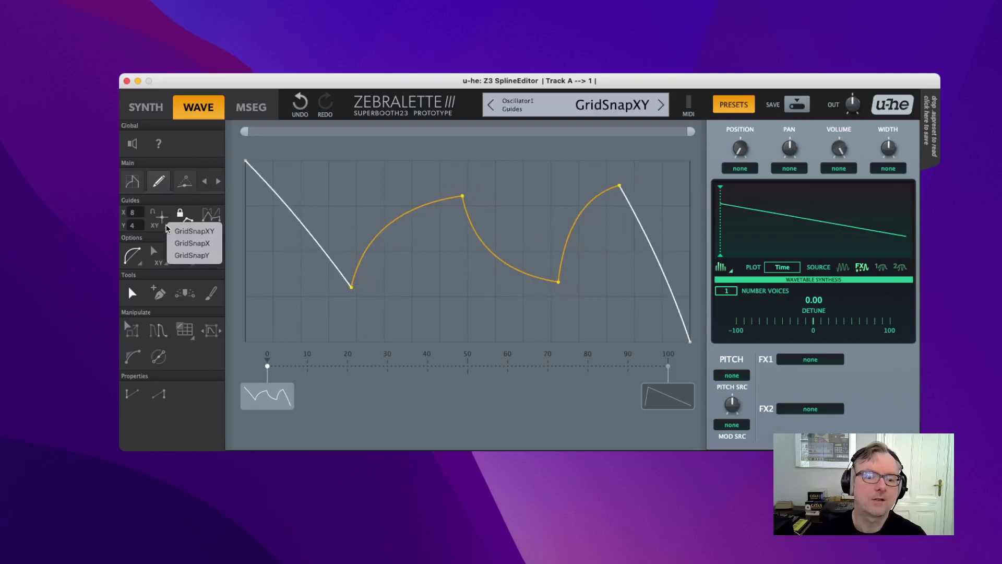
pyautogui.click(192, 243)
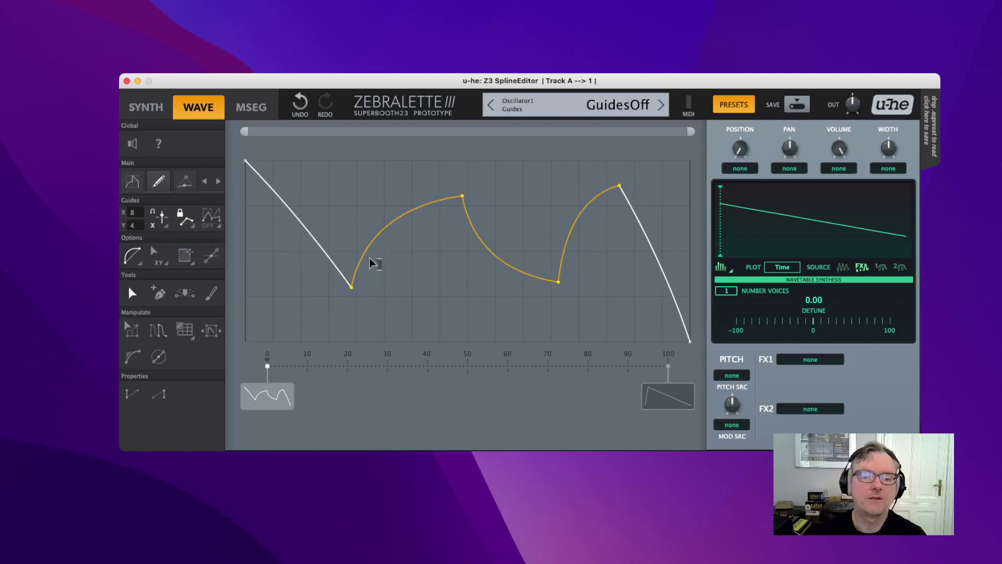
pyautogui.moveTo(351, 288); pyautogui.dragTo(347, 268)
# - Switch grid snapping to GridSnapY, return it to GridSnapXY, and move the selected points so the first valley sits on a grid intersection
pyautogui.click(168, 228)
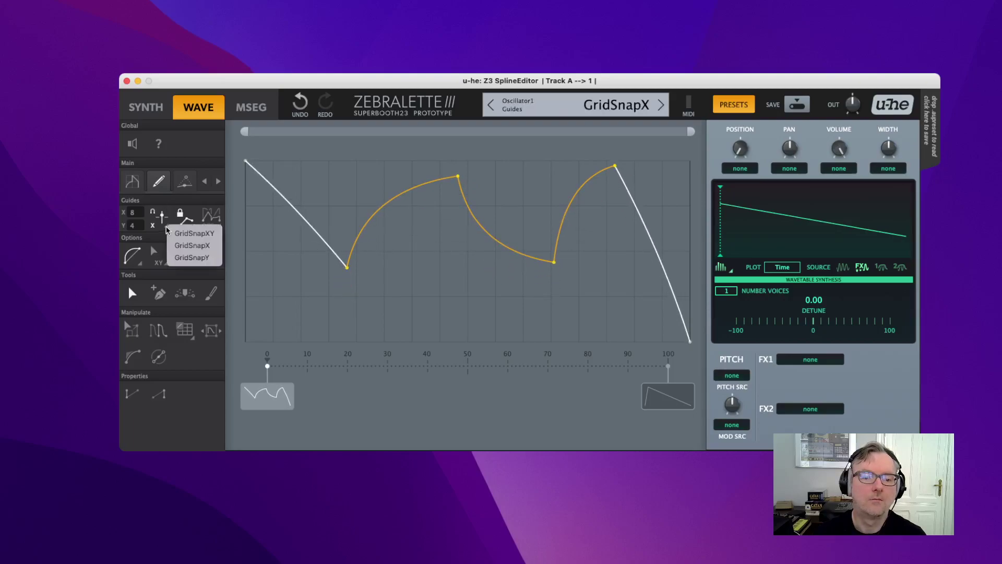
pyautogui.click(191, 257)
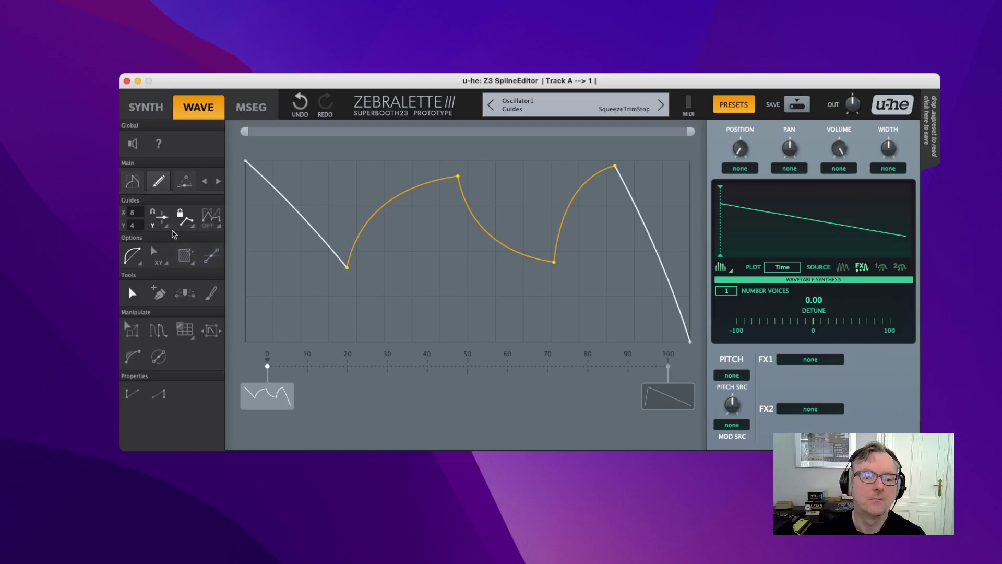
pyautogui.click(162, 216)
pyautogui.click(191, 233)
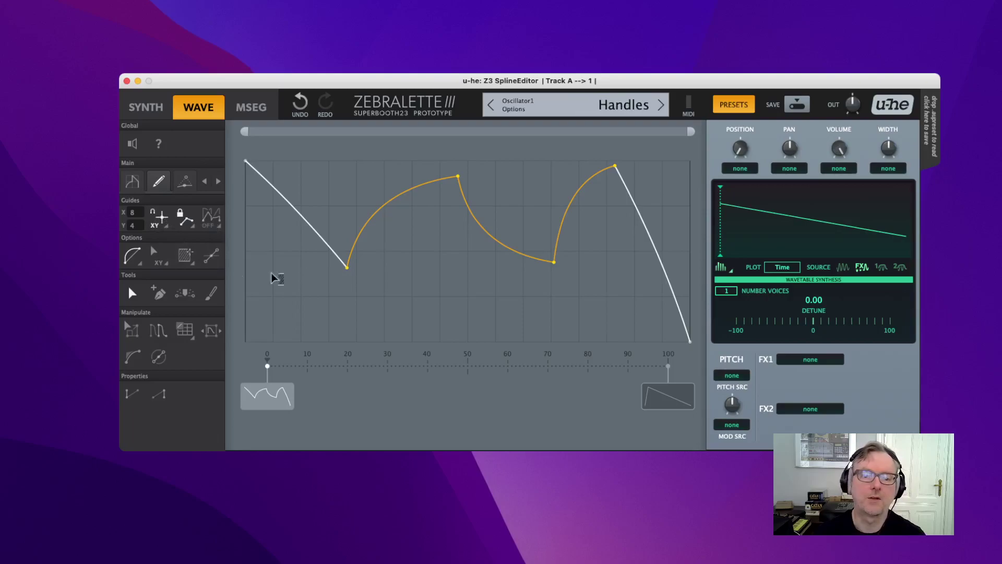
pyautogui.moveTo(341, 270); pyautogui.dragTo(349, 302)
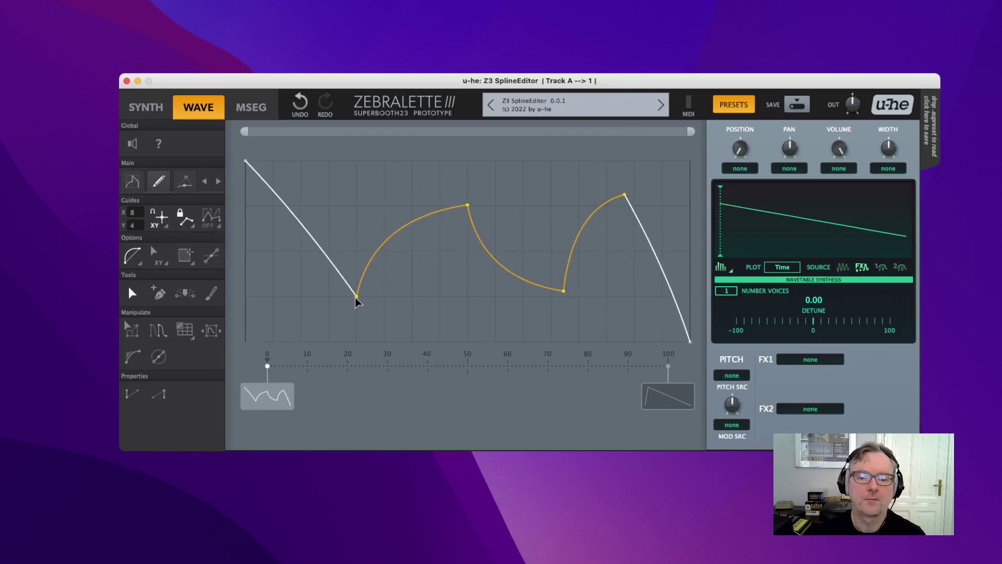
# - With the point movement guide left at Keep Shape, move the four selected points slightly upward
pyautogui.click(192, 228)
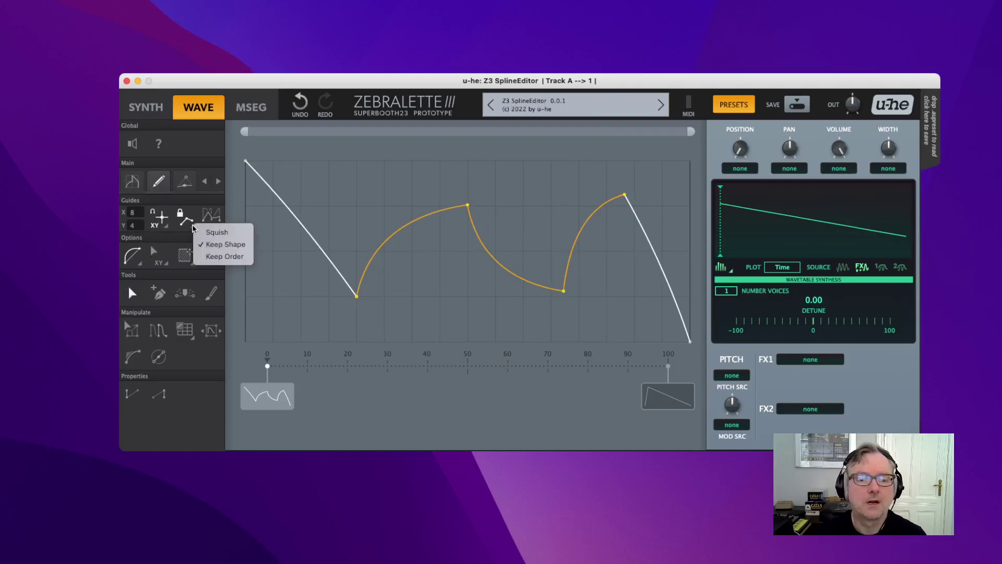
pyautogui.click(186, 224)
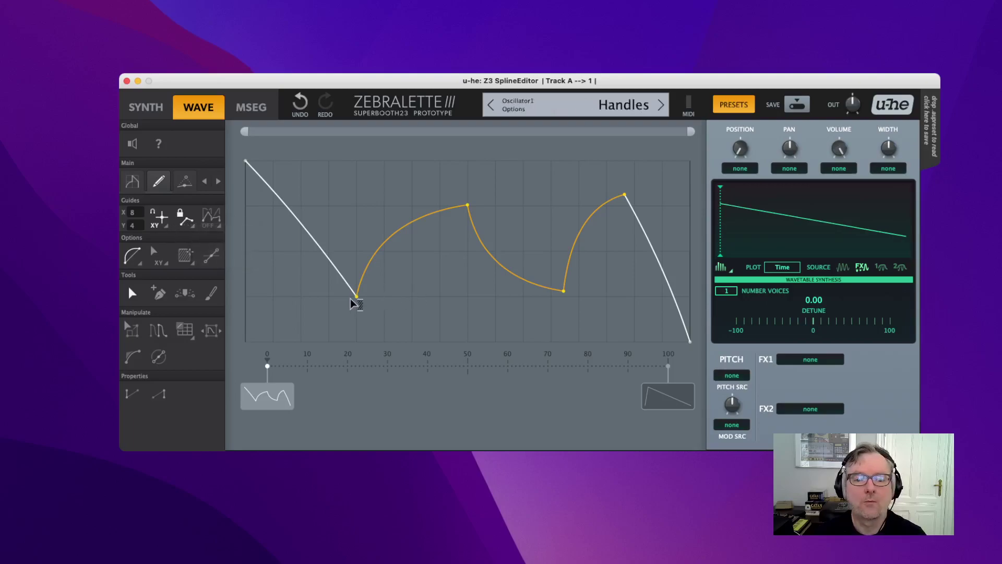
pyautogui.moveTo(358, 297)
pyautogui.mouseDown()
pyautogui.moveTo(590, 291)
pyautogui.moveTo(318, 432)
pyautogui.moveTo(209, 371)
pyautogui.moveTo(583, 162)
pyautogui.moveTo(232, 360)
pyautogui.moveTo(317, 224)
pyautogui.moveTo(387, 278)
pyautogui.moveTo(354, 291)
pyautogui.mouseUp()
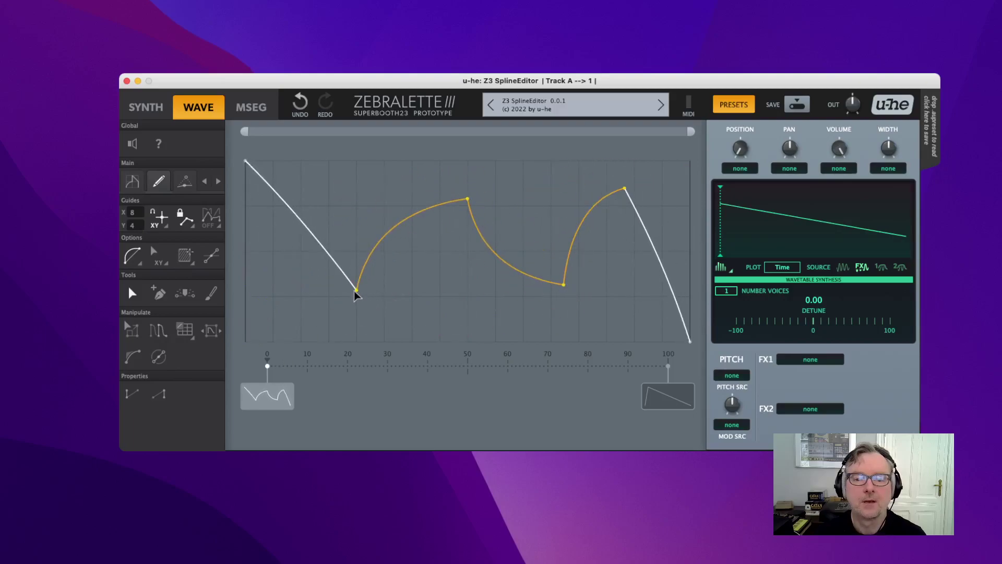
# - Set the point movement guide to Squish, move the four selected points earlier, and reselect and move only the first valley and first peak
pyautogui.click(191, 230)
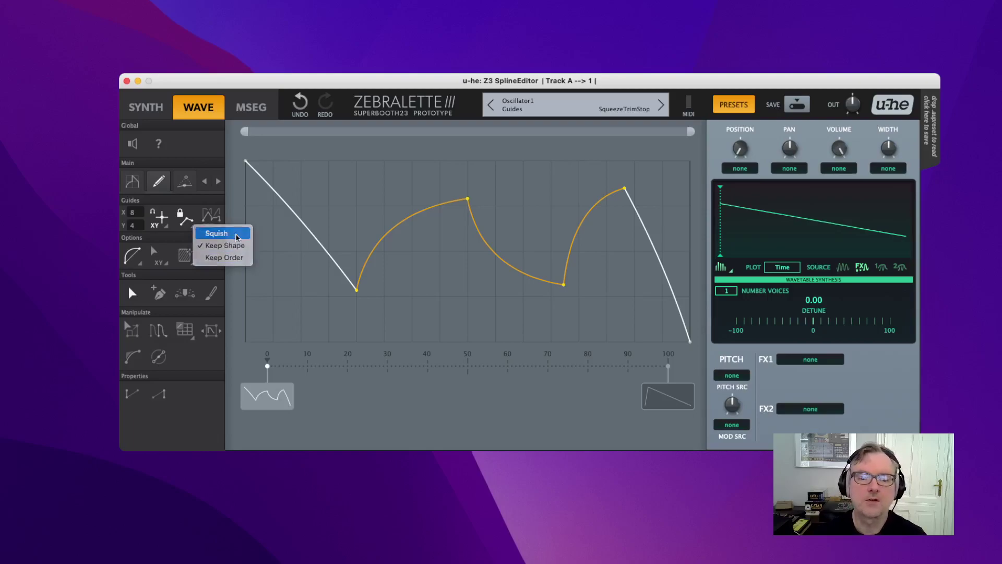
pyautogui.click(223, 233)
pyautogui.moveTo(357, 291); pyautogui.dragTo(329, 299)
pyautogui.click(404, 299)
pyautogui.moveTo(286, 254); pyautogui.dragTo(451, 247)
pyautogui.moveTo(330, 299)
pyautogui.mouseDown()
pyautogui.moveTo(636, 289)
pyautogui.moveTo(314, 300)
pyautogui.moveTo(620, 287)
pyautogui.moveTo(350, 299)
pyautogui.moveTo(626, 274)
pyautogui.moveTo(296, 289)
pyautogui.moveTo(322, 292)
pyautogui.mouseUp()
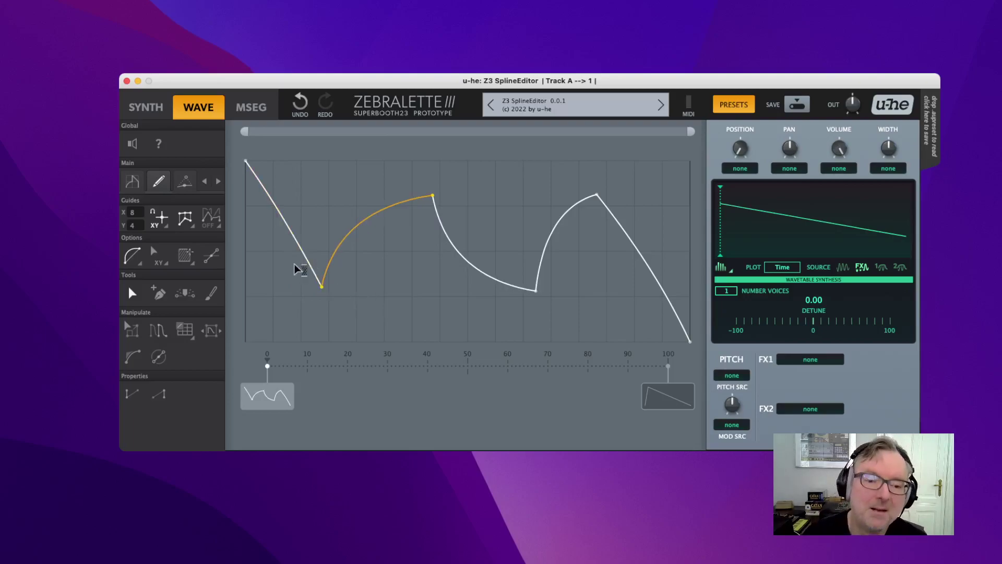
# - Set the point movement guide to Keep Order, lower the selected pair, and select the last three inner points and move them earlier
pyautogui.click(193, 228)
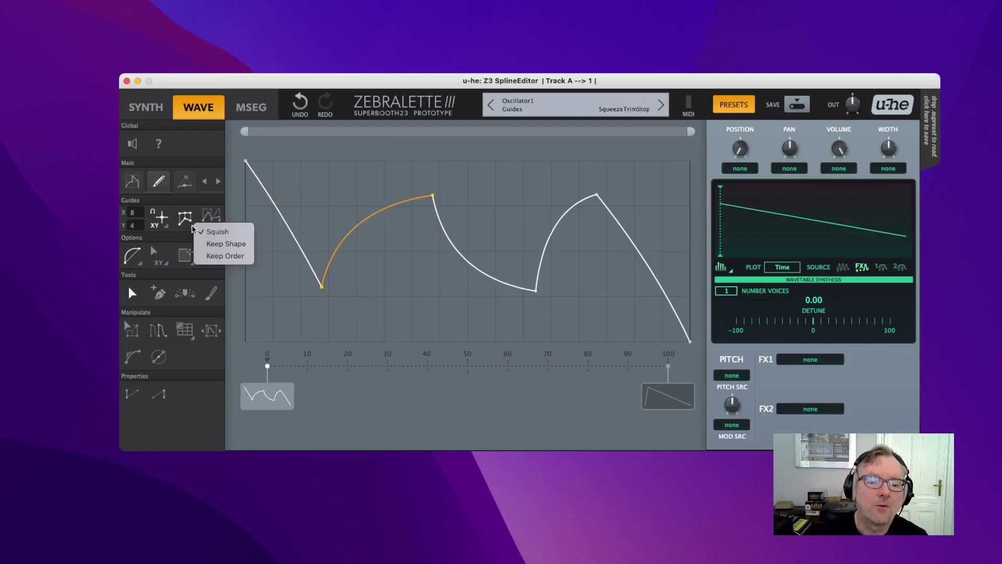
pyautogui.click(222, 257)
pyautogui.moveTo(320, 292)
pyautogui.mouseDown()
pyautogui.moveTo(448, 296)
pyautogui.moveTo(284, 326)
pyautogui.moveTo(418, 347)
pyautogui.moveTo(512, 280)
pyautogui.moveTo(359, 257)
pyautogui.moveTo(299, 281)
pyautogui.moveTo(358, 302)
pyautogui.moveTo(325, 301)
pyautogui.mouseUp()
pyautogui.moveTo(396, 193); pyautogui.dragTo(618, 198)
pyautogui.moveTo(438, 206); pyautogui.dragTo(394, 209)
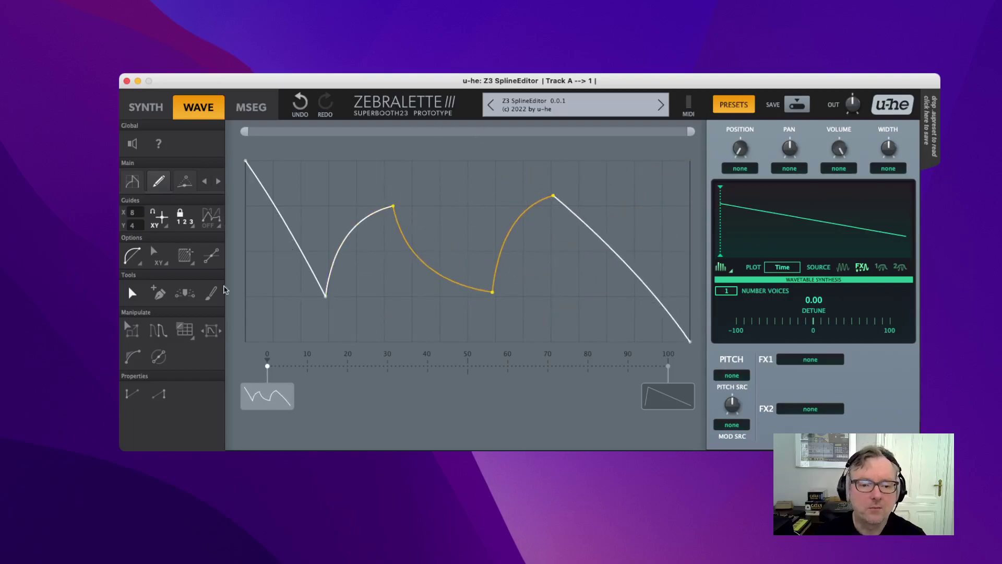
# - Set the point movement guide back to Keep Shape and move the three selected points earlier and slightly down
pyautogui.click(191, 226)
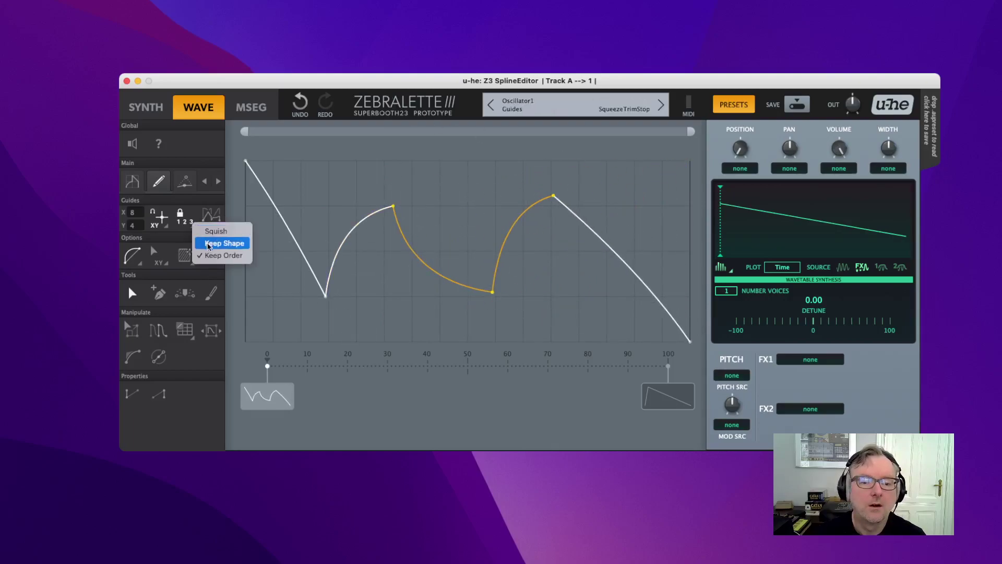
pyautogui.click(209, 243)
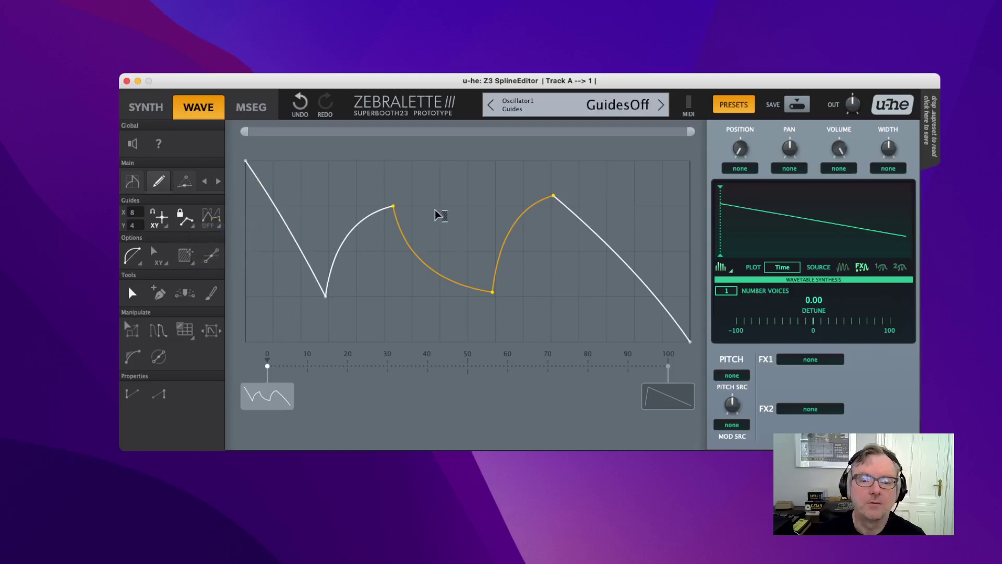
pyautogui.moveTo(395, 209); pyautogui.dragTo(406, 290)
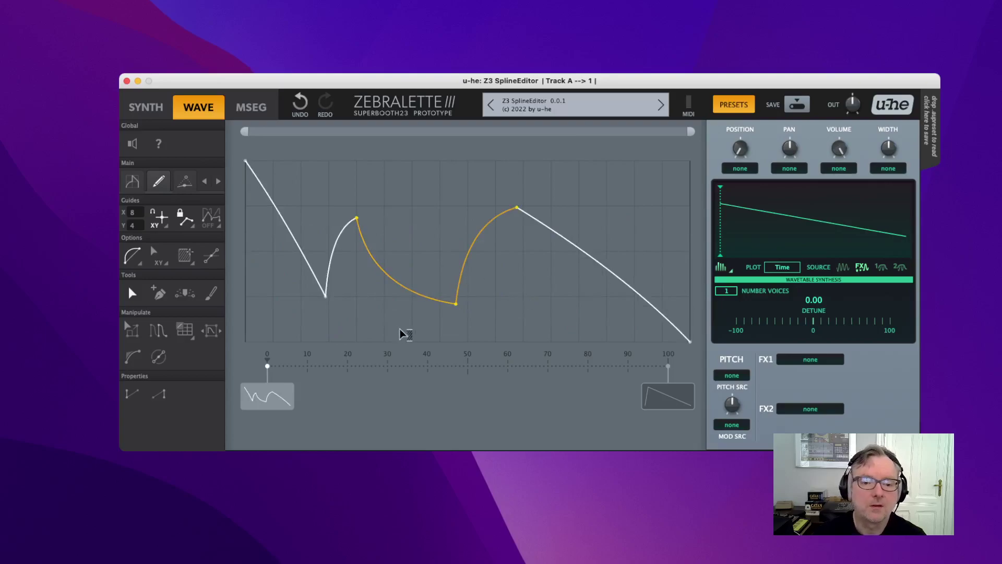
pyautogui.click(193, 229)
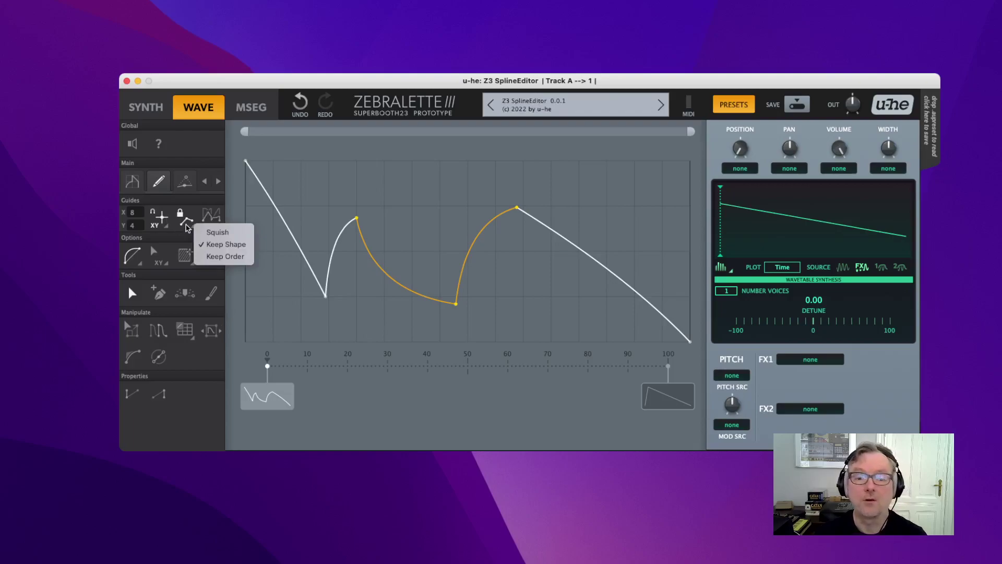
pyautogui.click(183, 224)
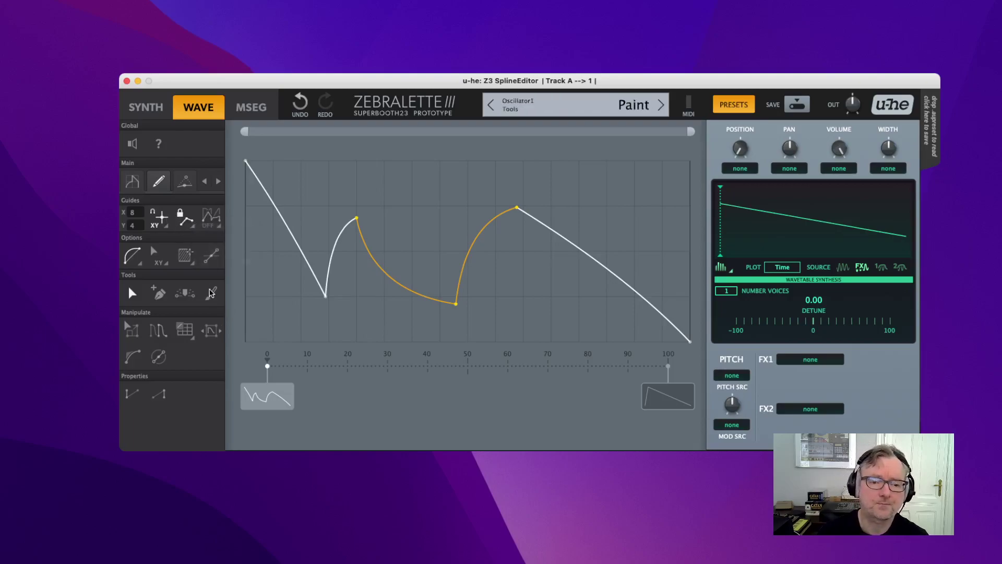
# - Bend the two selected segments with the S curvature, and reshape them with the Lpointy curvature
pyautogui.click(140, 265)
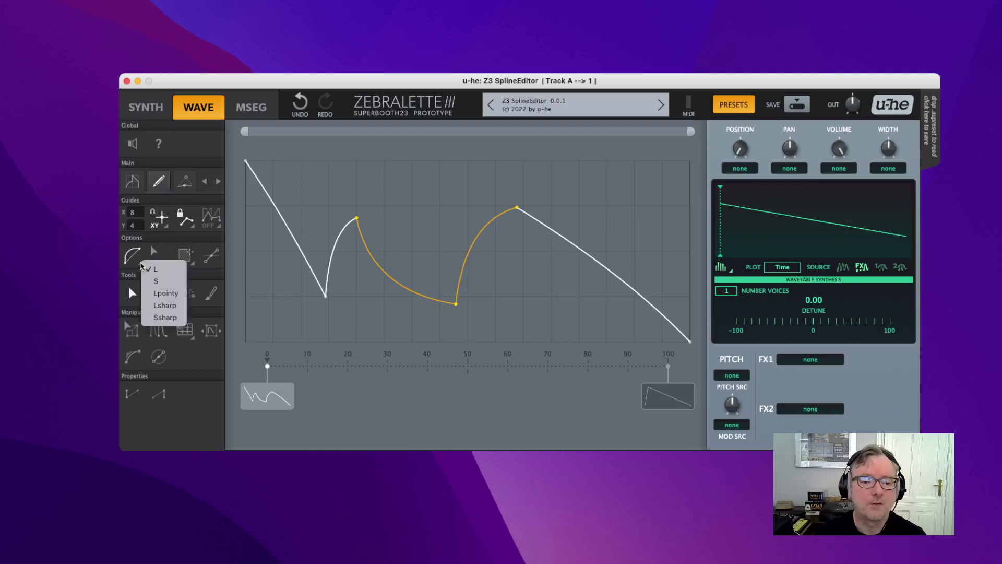
pyautogui.click(167, 284)
pyautogui.moveTo(404, 290); pyautogui.dragTo(417, 319)
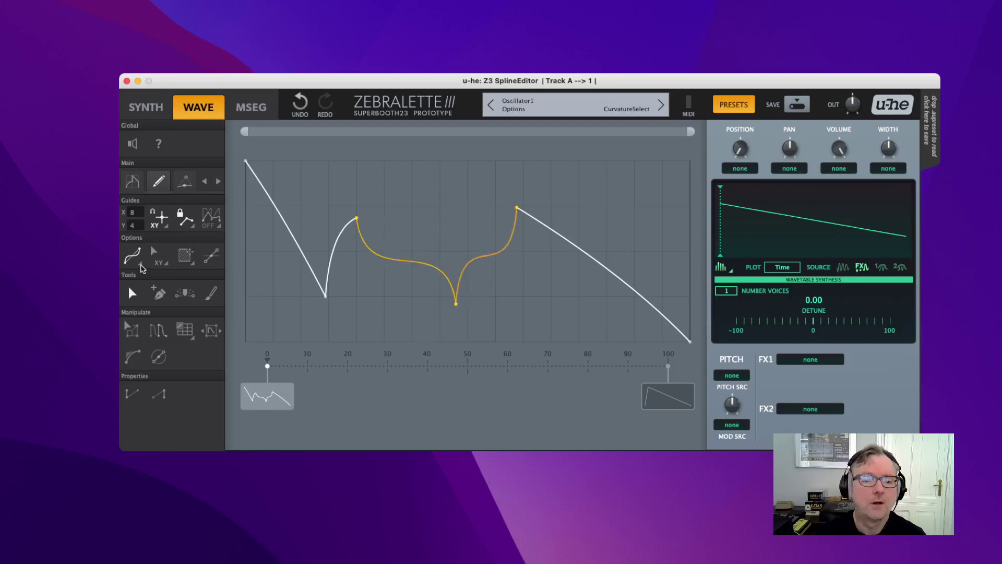
pyautogui.click(140, 264)
pyautogui.click(155, 297)
pyautogui.moveTo(424, 265); pyautogui.dragTo(252, 273)
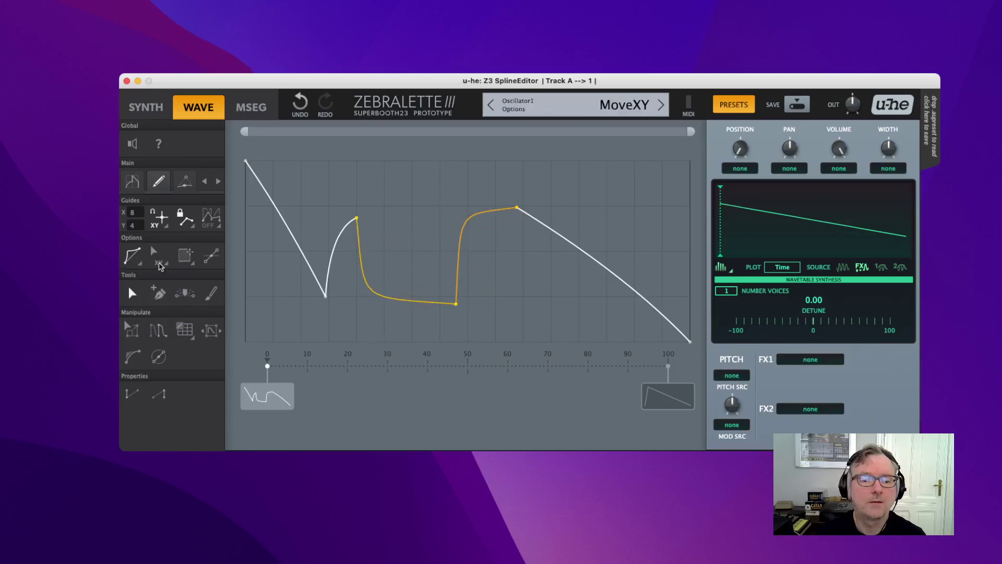
# - Bend the selected segments the opposite way with the Lsharp curvature, and reshape them into smooth S-curves with Ssharp
pyautogui.click(147, 265)
pyautogui.click(158, 306)
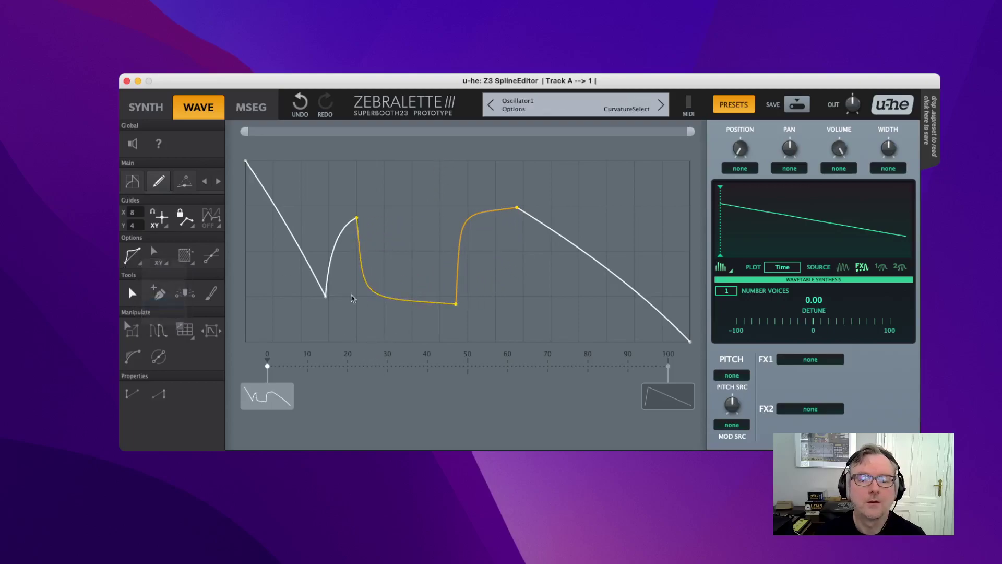
pyautogui.moveTo(386, 302); pyautogui.dragTo(410, 130)
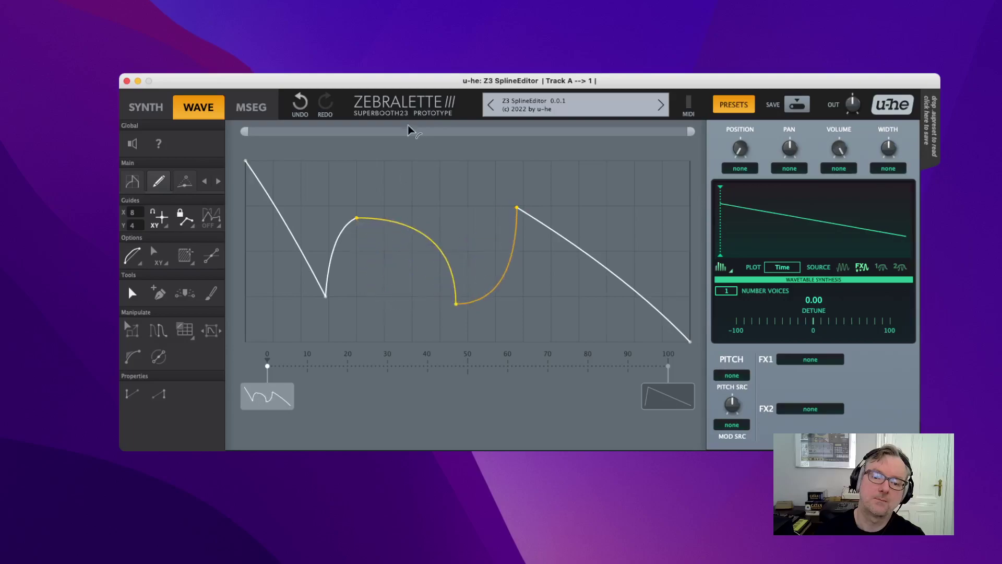
pyautogui.click(141, 264)
pyautogui.click(163, 318)
pyautogui.moveTo(440, 243); pyautogui.dragTo(396, 145)
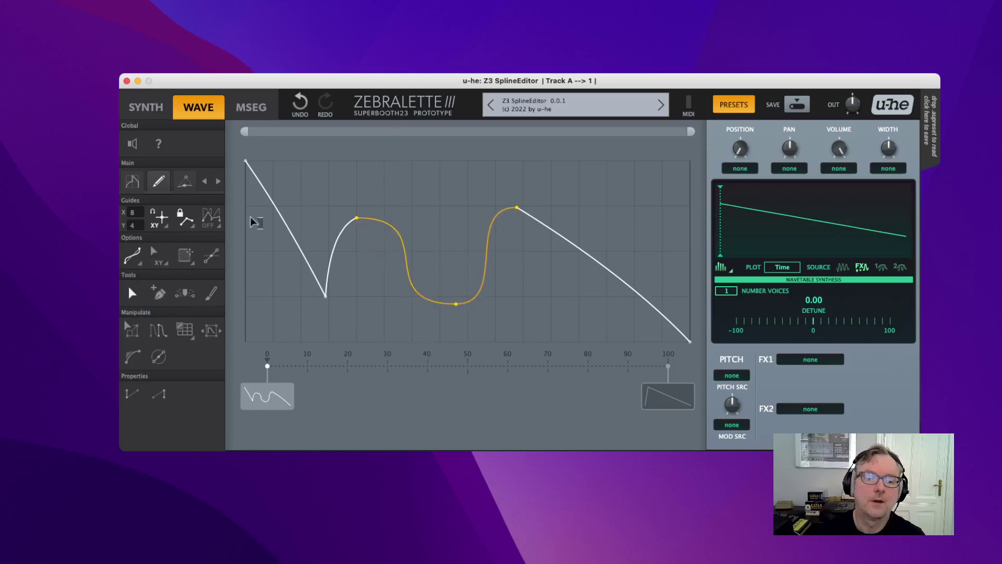
# - Set the curvature type back to L and move the three selected points further along the wave and slightly up
pyautogui.click(138, 266)
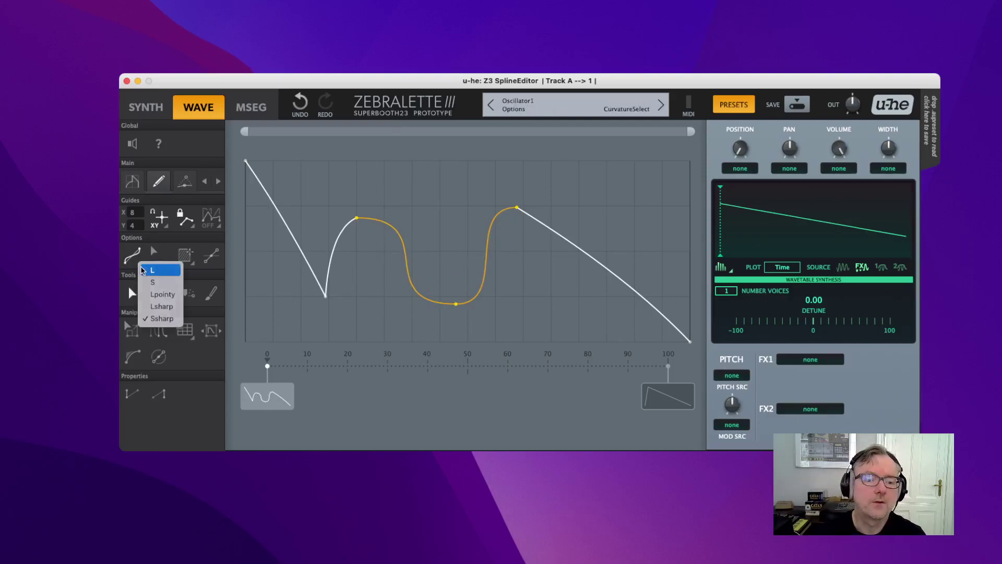
pyautogui.click(153, 270)
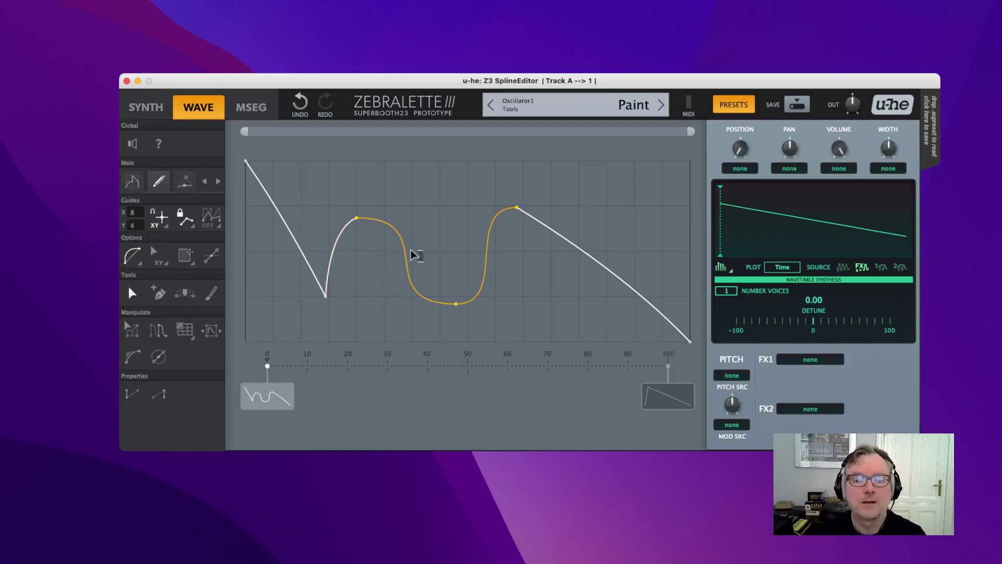
pyautogui.moveTo(356, 218); pyautogui.dragTo(408, 211)
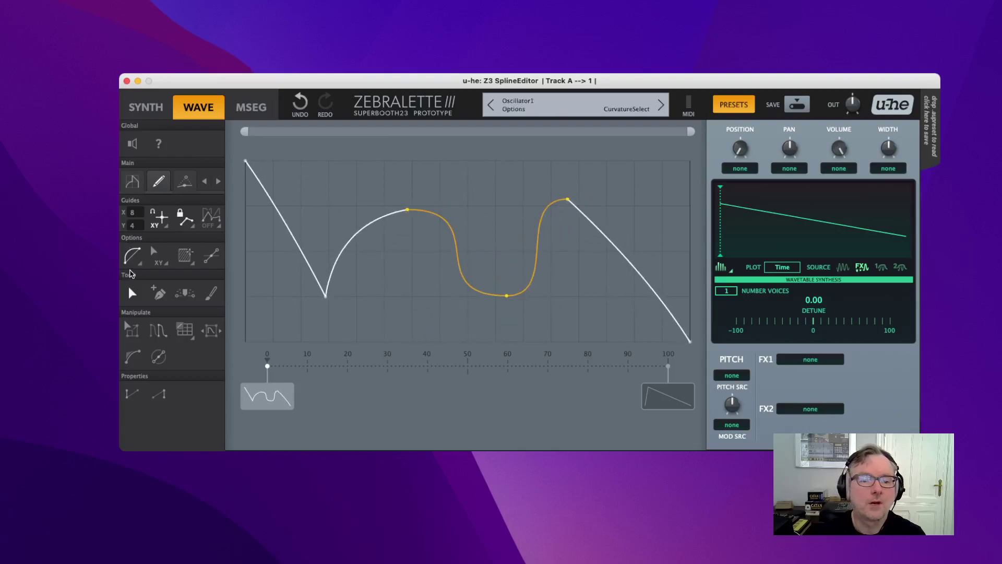
# - Restrict point movement to MoveX and shift the three selected points horizontally to an earlier position
pyautogui.click(168, 265)
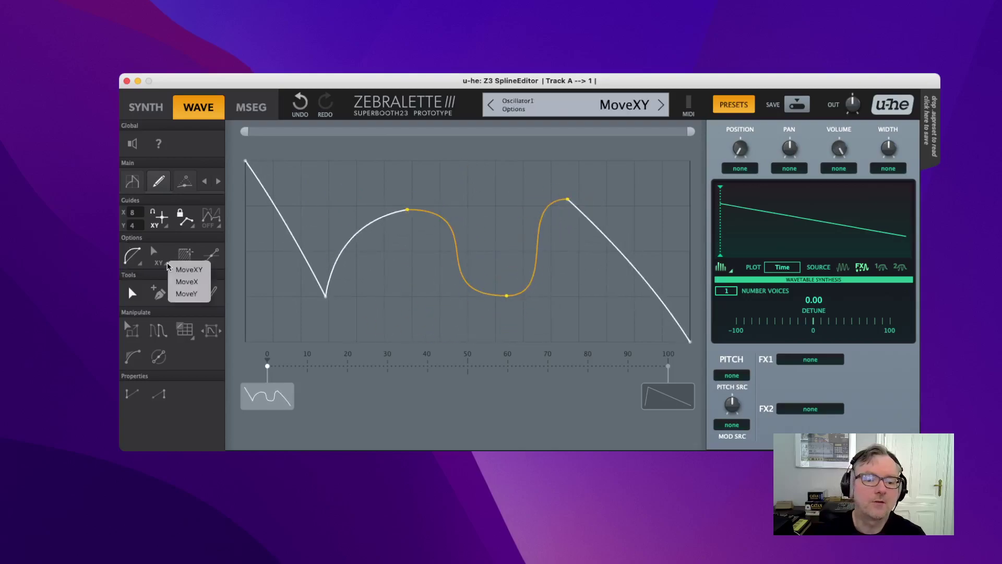
pyautogui.click(185, 282)
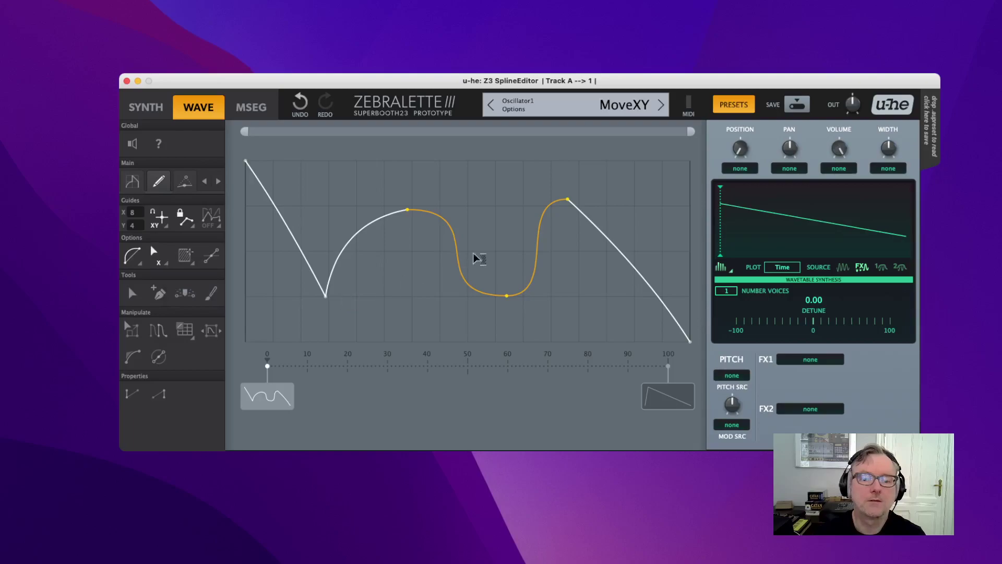
pyautogui.moveTo(408, 211); pyautogui.dragTo(362, 267)
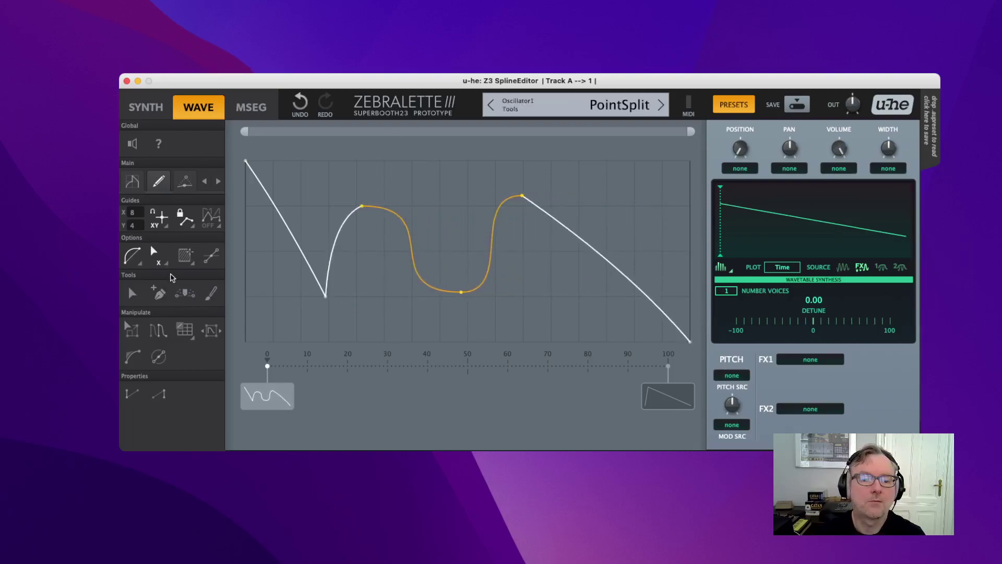
# - Restrict point movement to MoveY and shift the three selected points slightly down
pyautogui.click(167, 265)
pyautogui.click(176, 294)
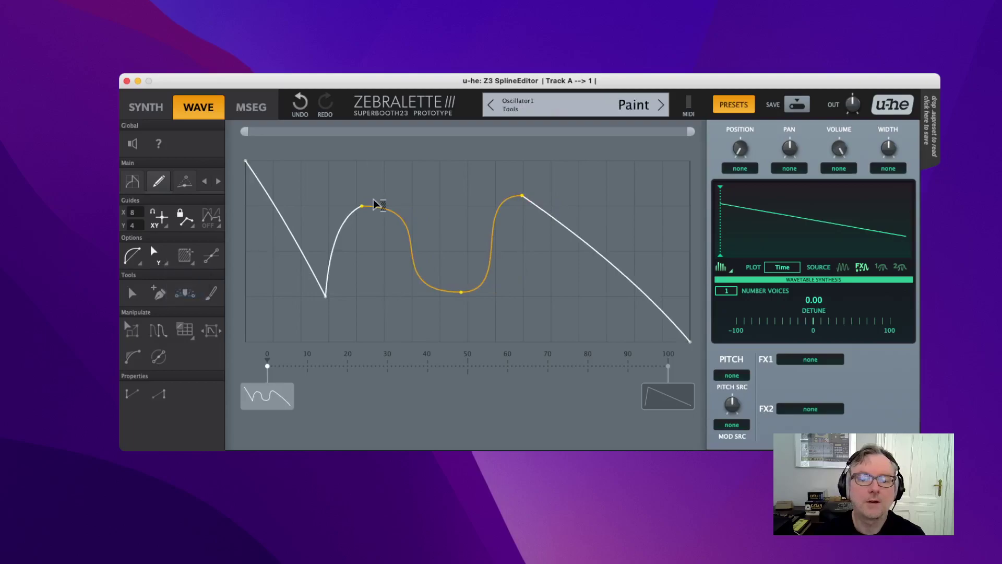
pyautogui.moveTo(362, 206); pyautogui.dragTo(424, 214)
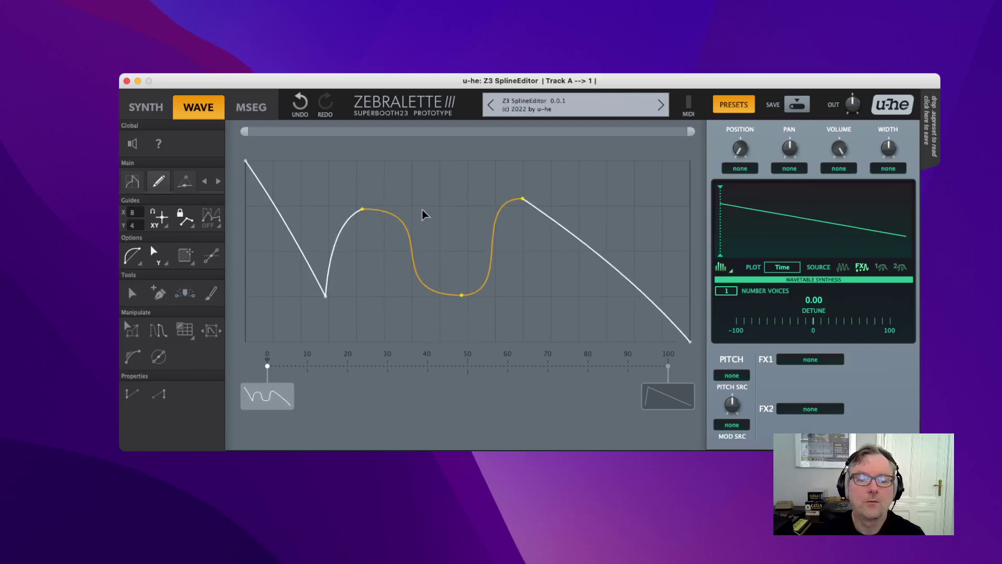
# - Allow movement along both axes again (XY) and move the three selected points freely to a lower, slightly earlier position
pyautogui.click(157, 255)
pyautogui.click(381, 235)
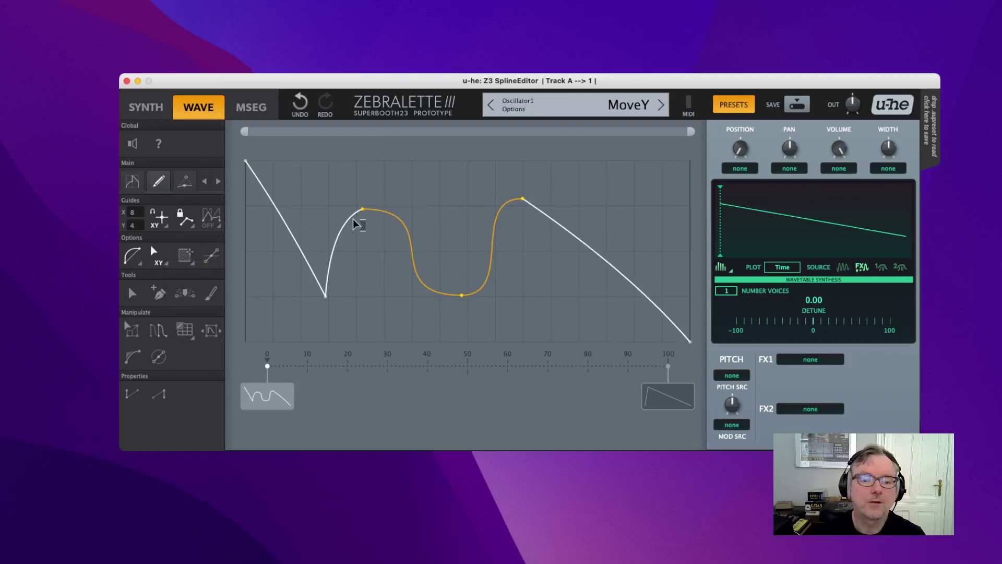
pyautogui.moveTo(369, 208); pyautogui.dragTo(351, 250)
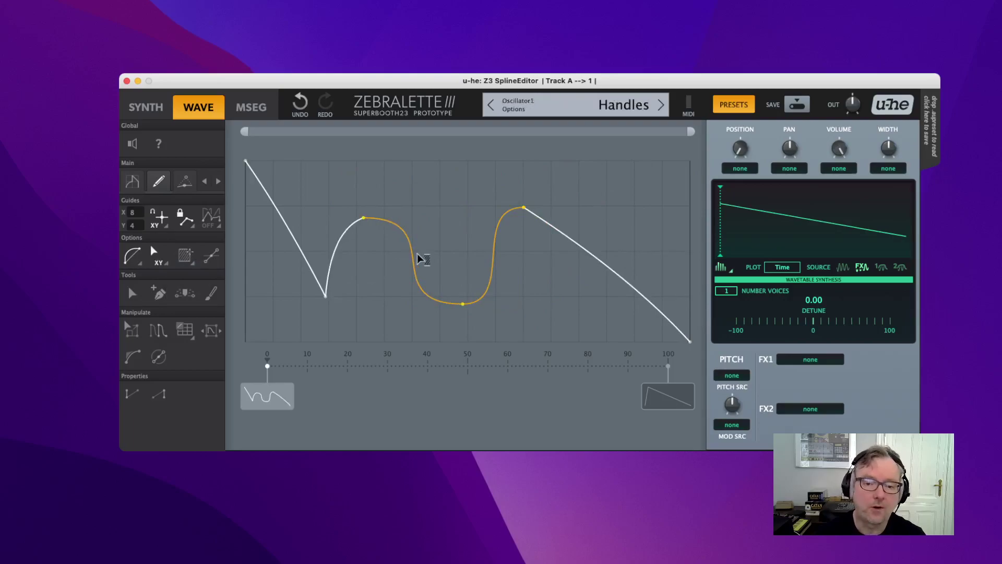
pyautogui.moveTo(410, 285); pyautogui.dragTo(407, 243)
pyautogui.moveTo(332, 225); pyautogui.dragTo(589, 210)
pyautogui.moveTo(365, 222); pyautogui.dragTo(359, 232)
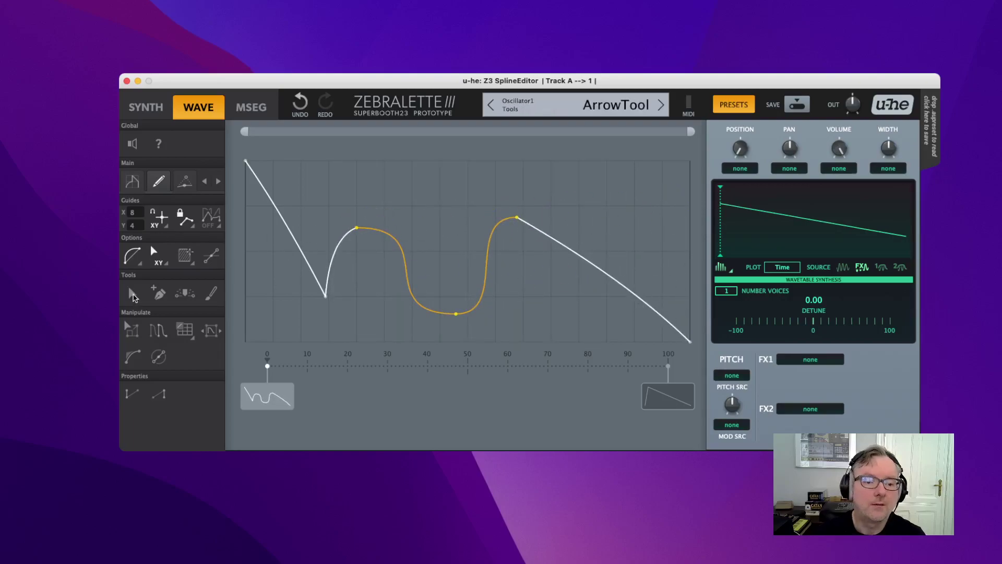
# - Relax the two selected S-shaped segments into shallow curves with the ArrowTool, and add seven points across the wave with the Pen tool
pyautogui.moveTo(436, 313); pyautogui.dragTo(384, 315)
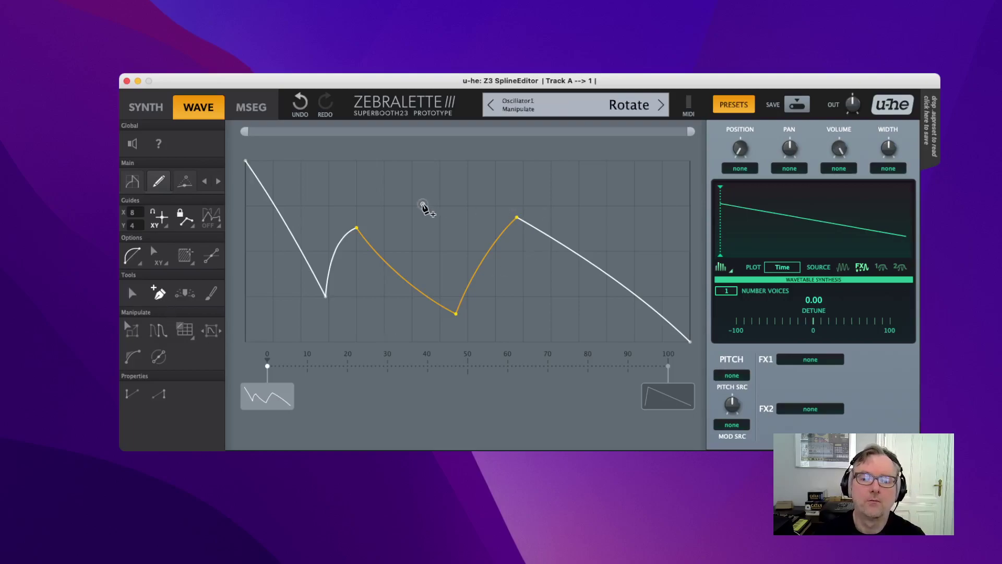
pyautogui.click(419, 238)
pyautogui.click(628, 182)
pyautogui.click(607, 286)
pyautogui.click(453, 186)
pyautogui.click(352, 317)
pyautogui.click(284, 316)
pyautogui.click(531, 318)
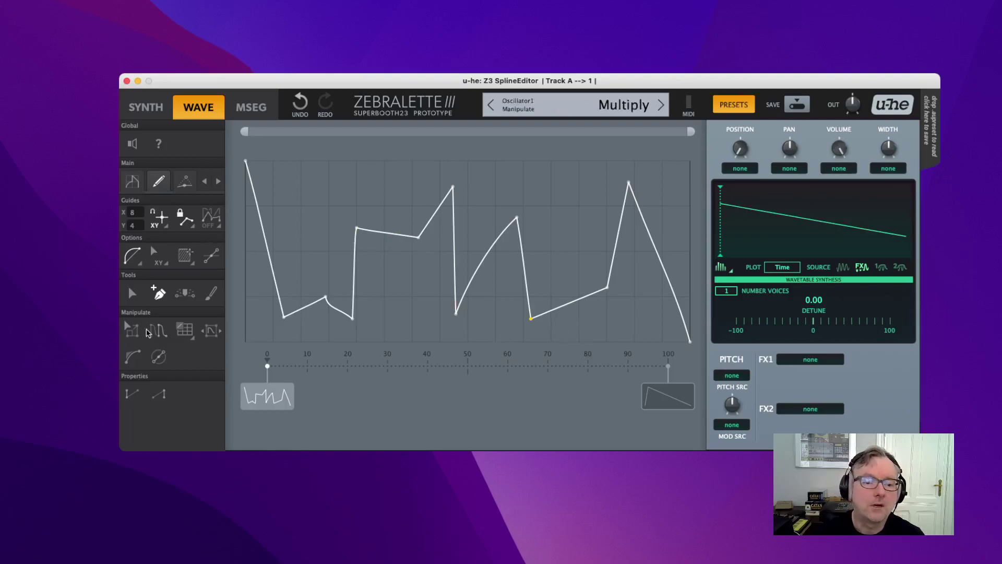
# - Bend the curved segment right after the wave's midpoint further upward with the ArrowTool, and add points along it with the Pen tool
pyautogui.click(133, 293)
pyautogui.moveTo(479, 269); pyautogui.dragTo(498, 225)
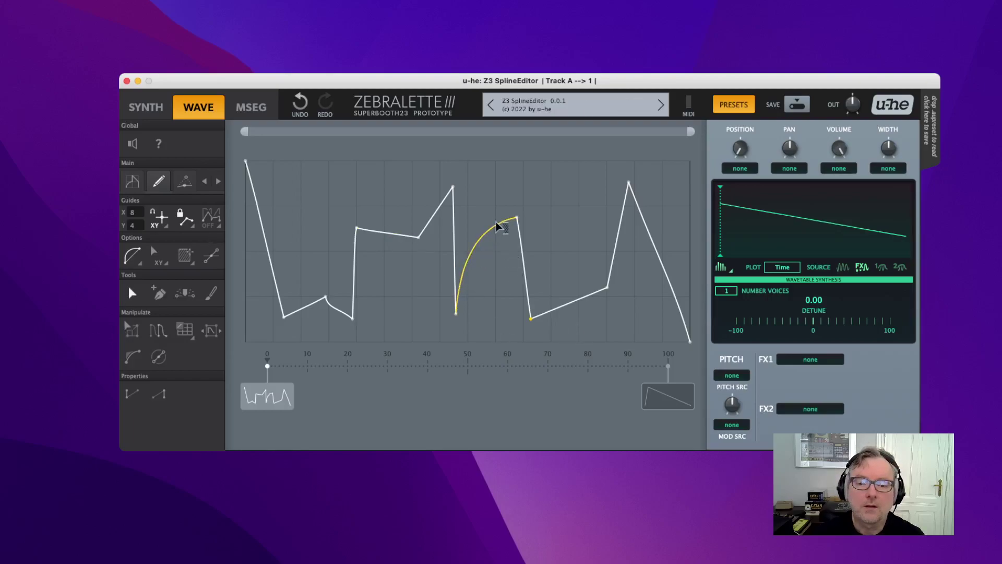
pyautogui.click(159, 294)
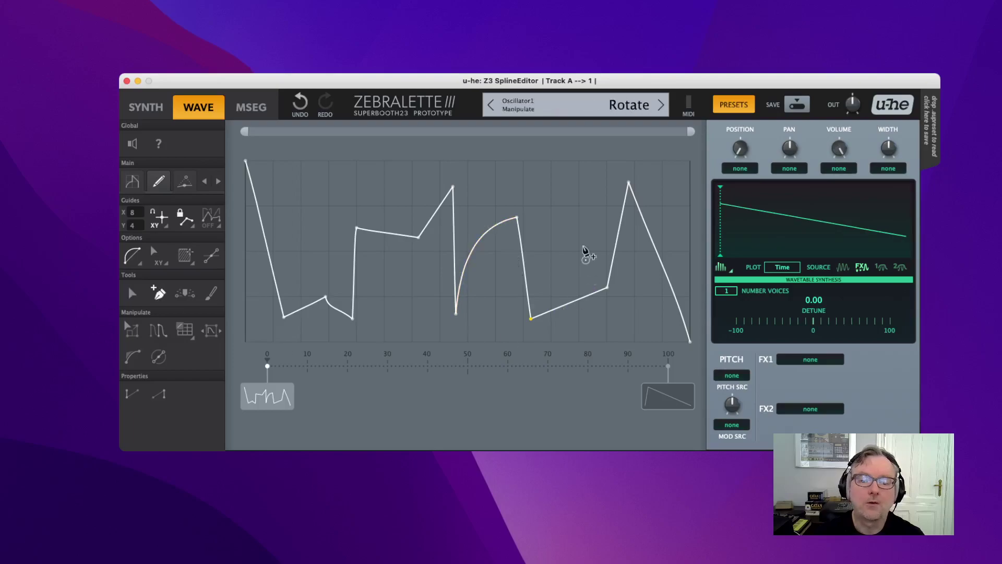
pyautogui.click(480, 241)
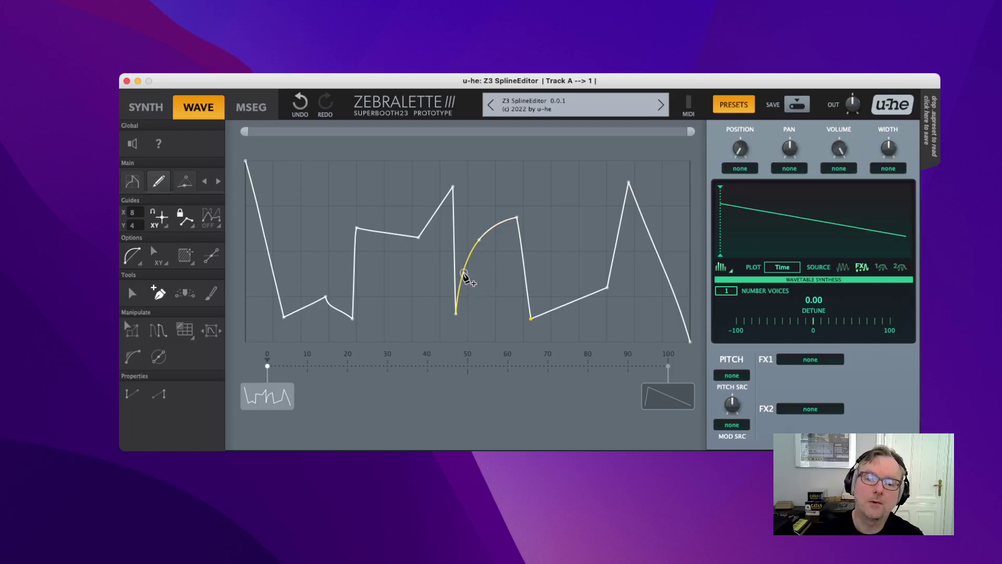
pyautogui.click(503, 222)
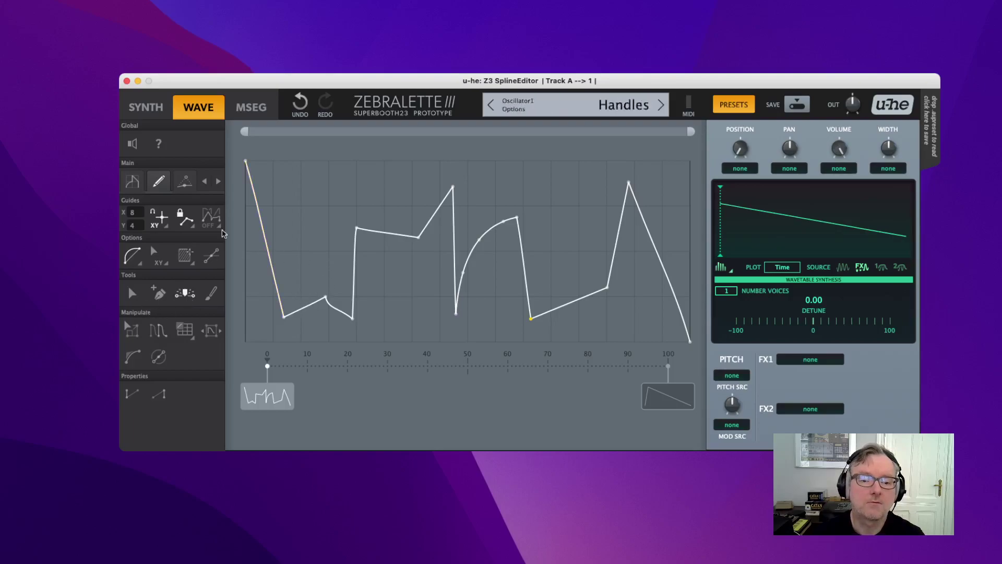
# - Replace the whole wave in Shapes mode with a single sine-like hump spanning its full width, and return to the drawing mode
pyautogui.click(133, 184)
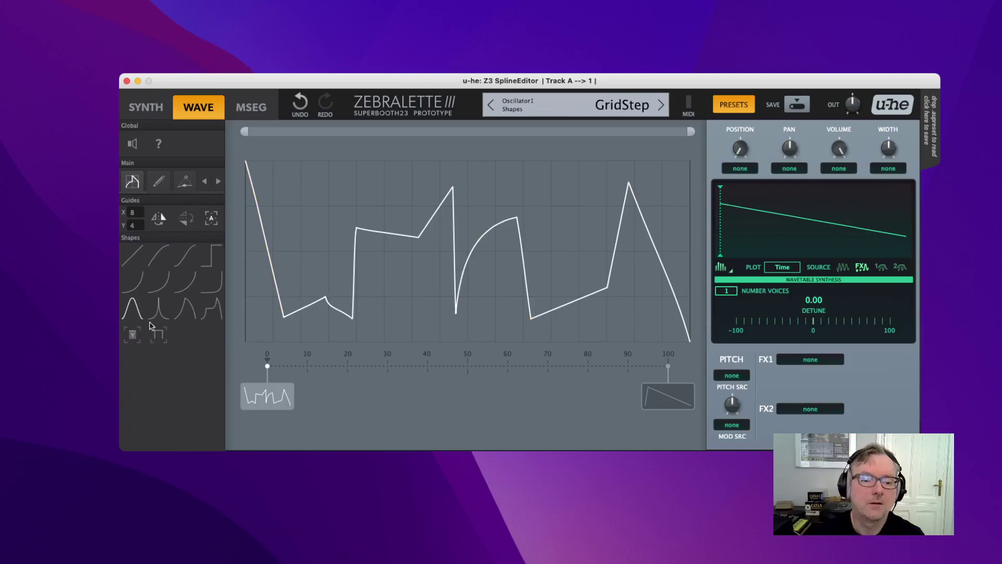
pyautogui.click(262, 333)
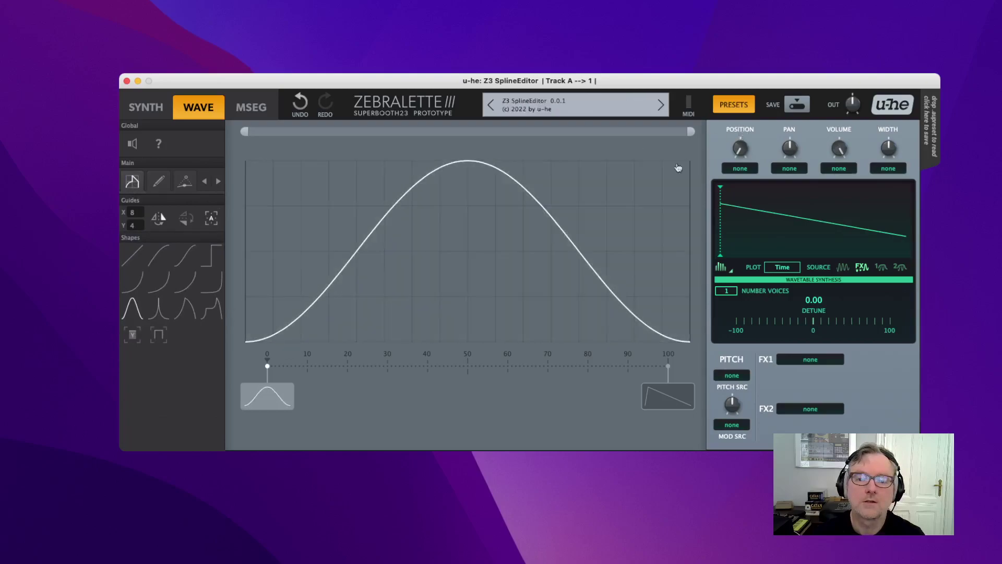
pyautogui.click(159, 181)
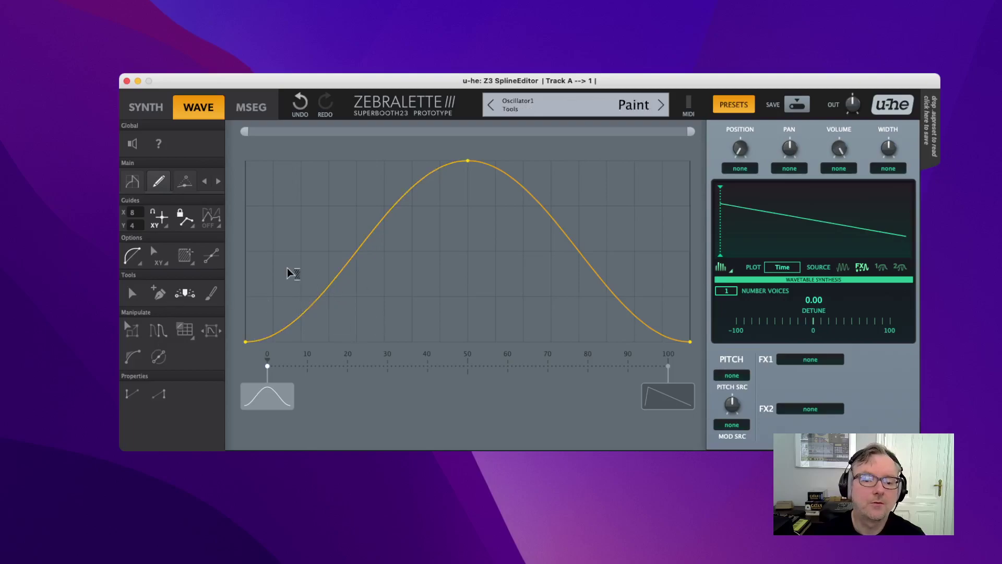
# - Split the wave's peak point with the PointSplit tool and spread the two points into a flat plateau around the centre
pyautogui.click(267, 271)
pyautogui.moveTo(437, 183); pyautogui.dragTo(506, 172)
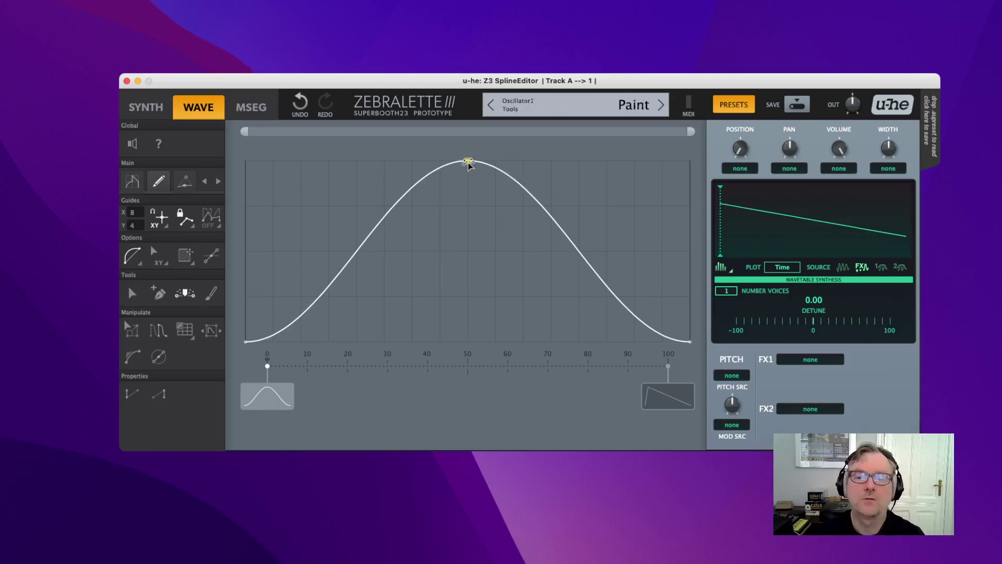
pyautogui.moveTo(467, 163); pyautogui.dragTo(469, 71)
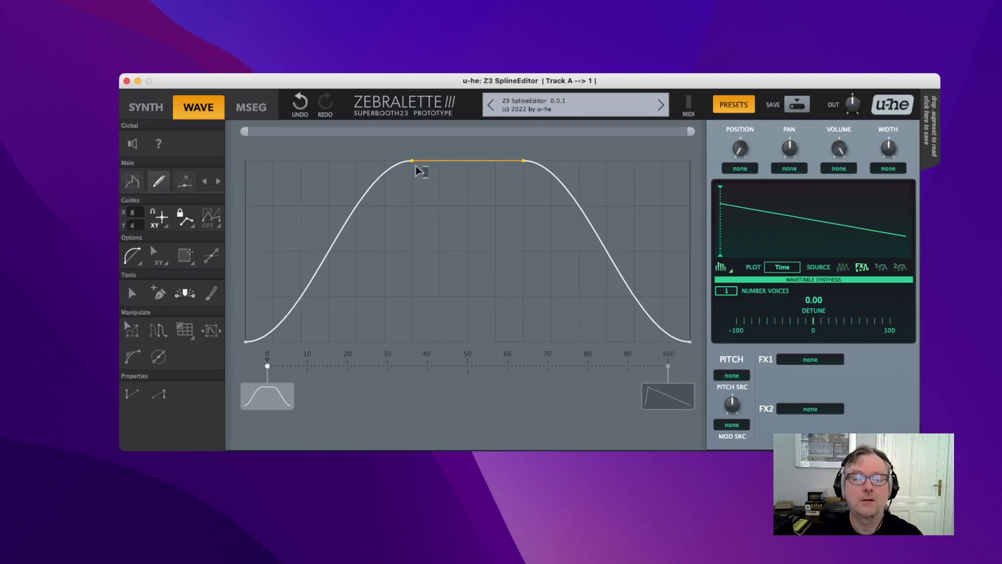
# - Move both plateau points back together to position 50 with the ArrowTool, restoring a single peak
pyautogui.click(133, 293)
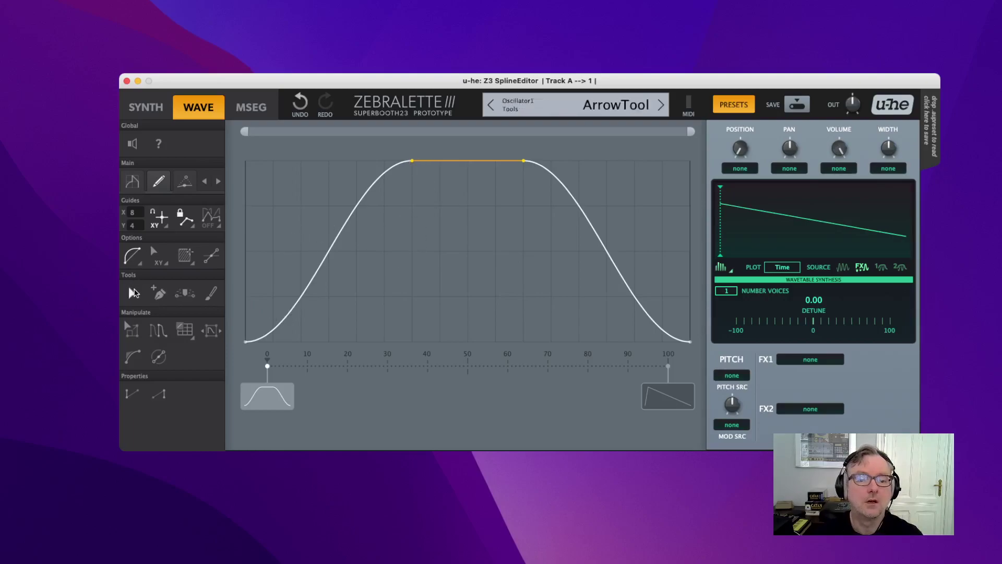
pyautogui.click(421, 186)
pyautogui.moveTo(413, 163); pyautogui.dragTo(468, 160)
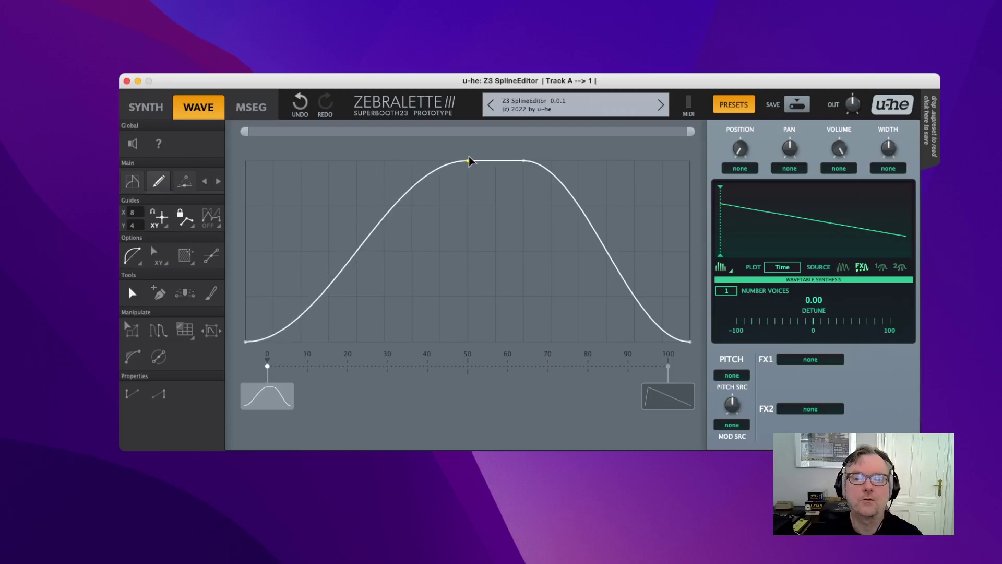
pyautogui.moveTo(523, 161); pyautogui.dragTo(469, 161)
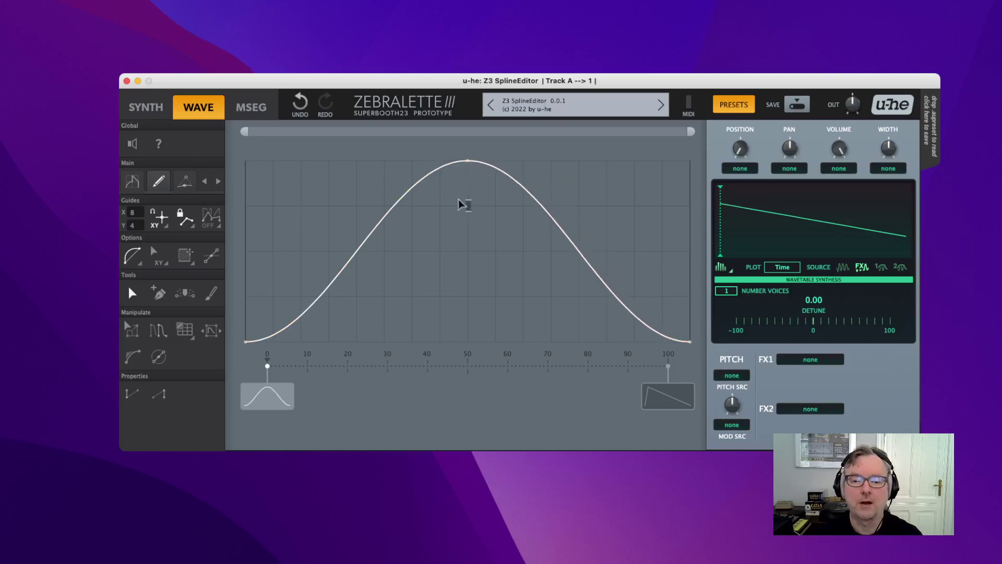
pyautogui.moveTo(468, 161)
pyautogui.mouseDown()
pyautogui.moveTo(543, 226)
pyautogui.moveTo(454, 189)
pyautogui.moveTo(467, 157)
pyautogui.mouseUp()
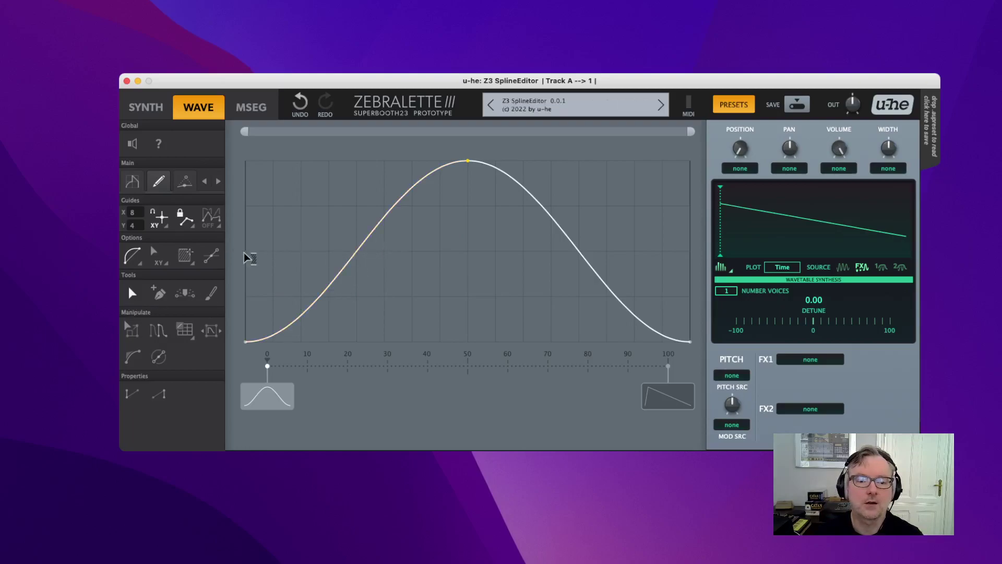
# - Select all points, straighten both segments into a triangle, and turn them into a sine curve with SinOMatic
pyautogui.moveTo(243, 261); pyautogui.dragTo(731, 227)
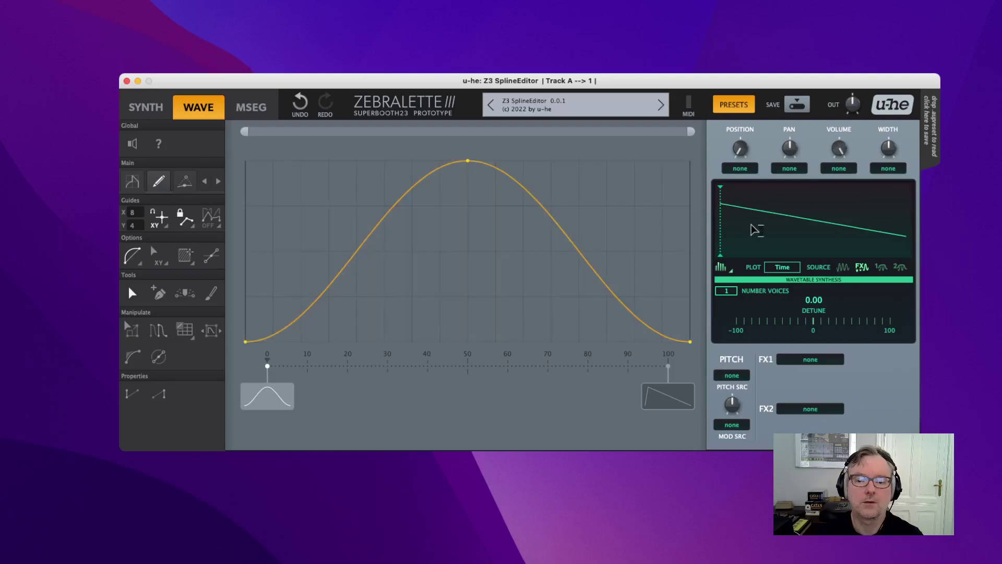
pyautogui.doubleClick(365, 242)
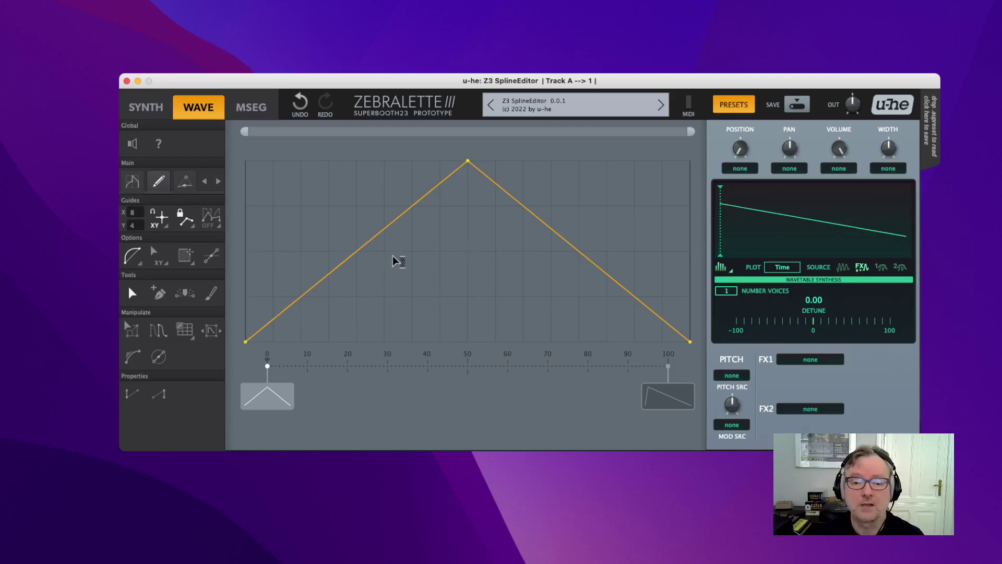
pyautogui.rightClick(419, 246)
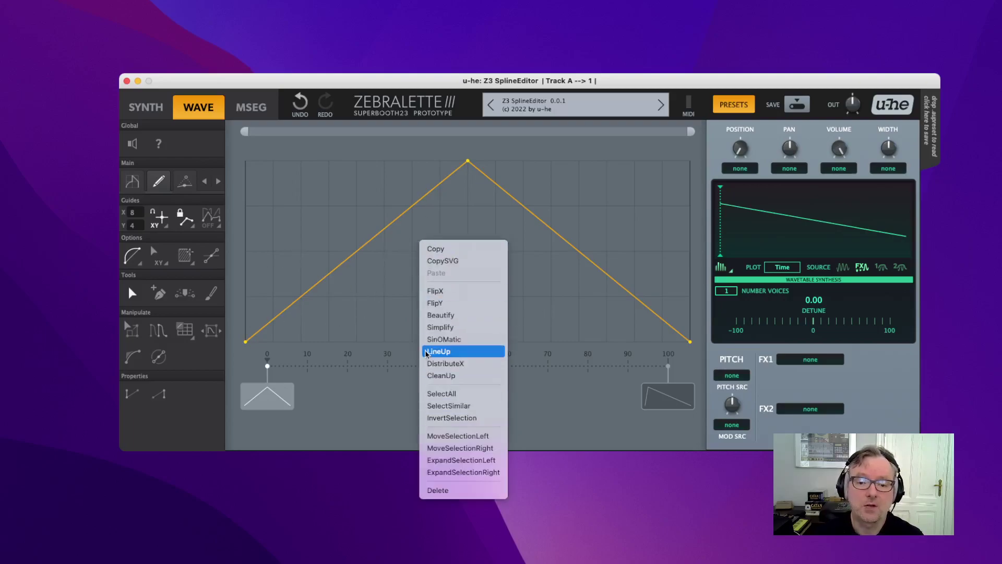
pyautogui.click(453, 340)
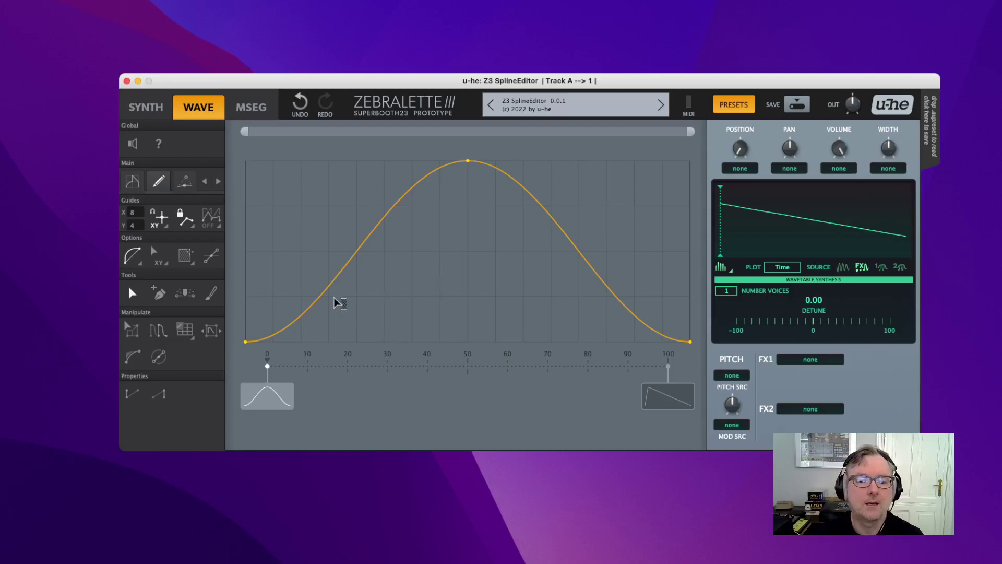
# - Flip the selected wave upside down with FlipY and reshape it into a rounder curve
pyautogui.rightClick(399, 256)
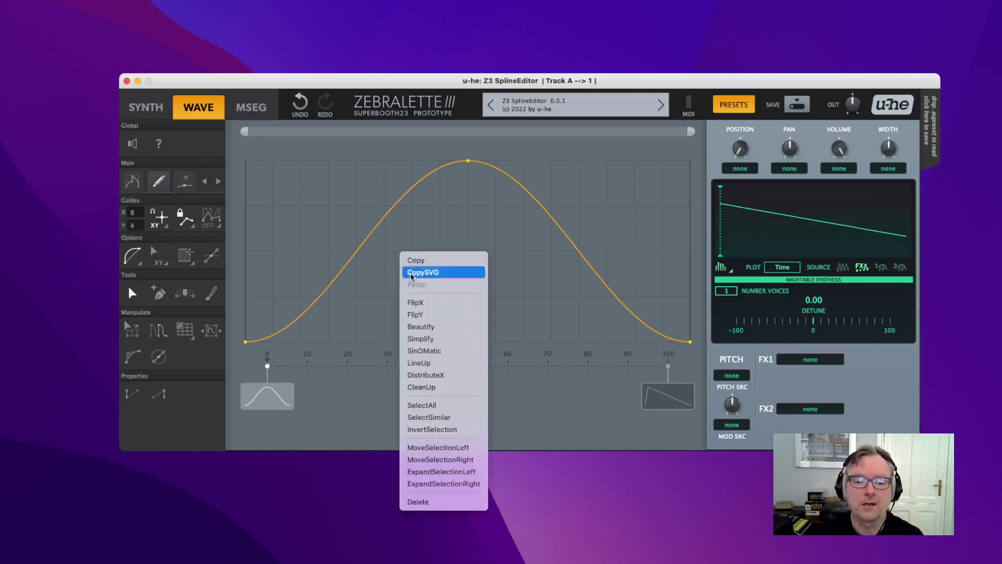
pyautogui.click(425, 315)
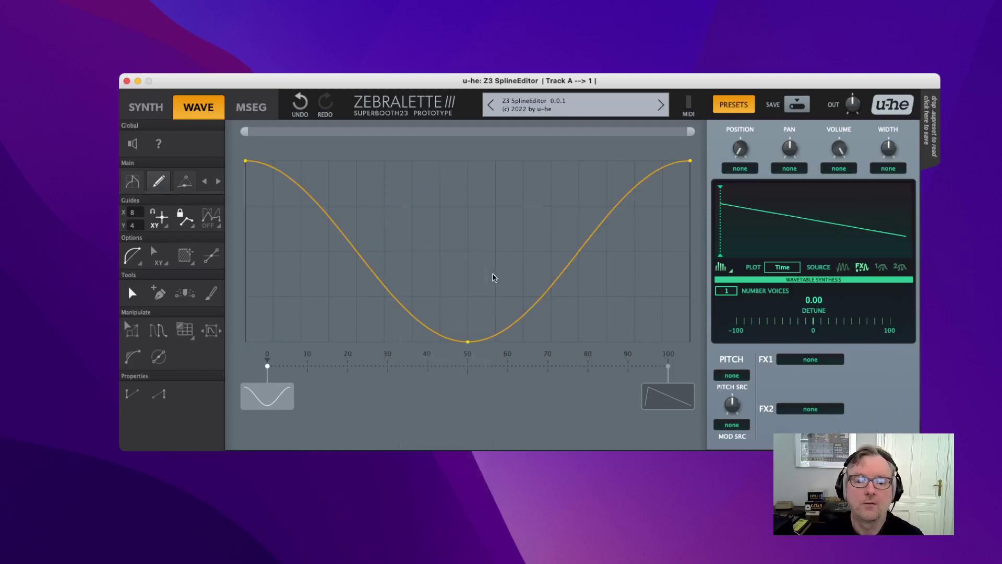
pyautogui.rightClick(458, 261)
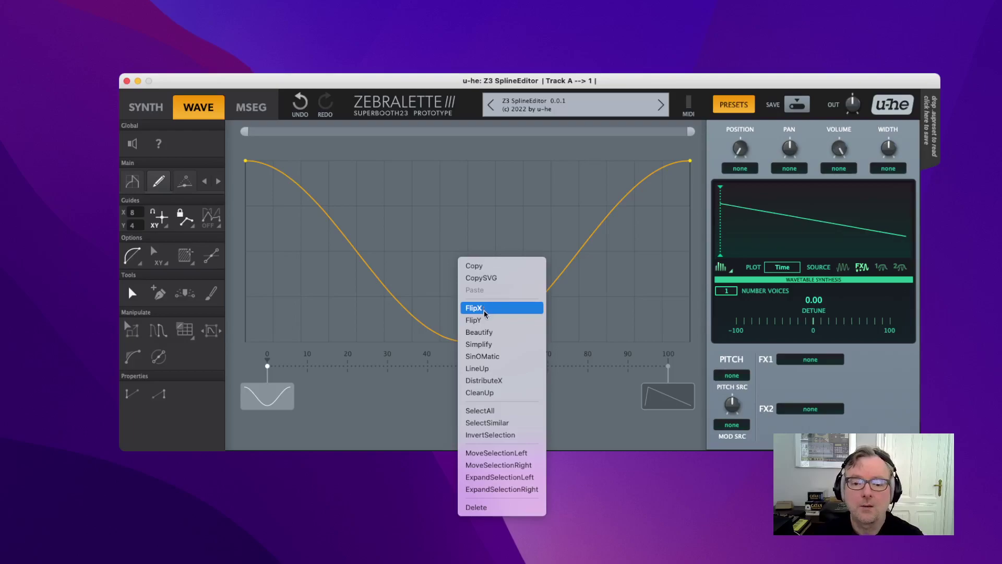
pyautogui.click(493, 339)
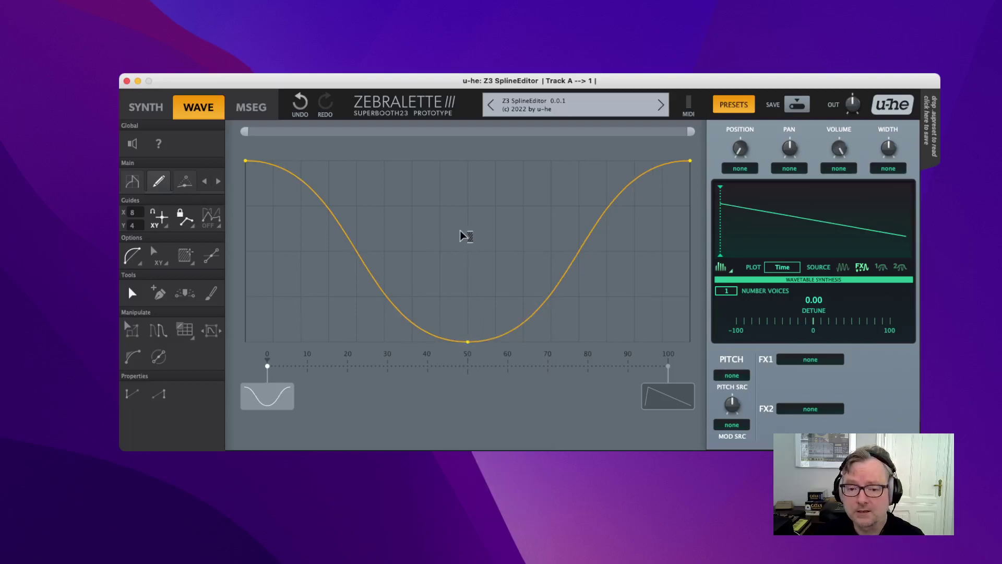
# - Copy the selected wave and paste it into the wave at position 100, replacing its sawtooth shape
pyautogui.rightClick(443, 232)
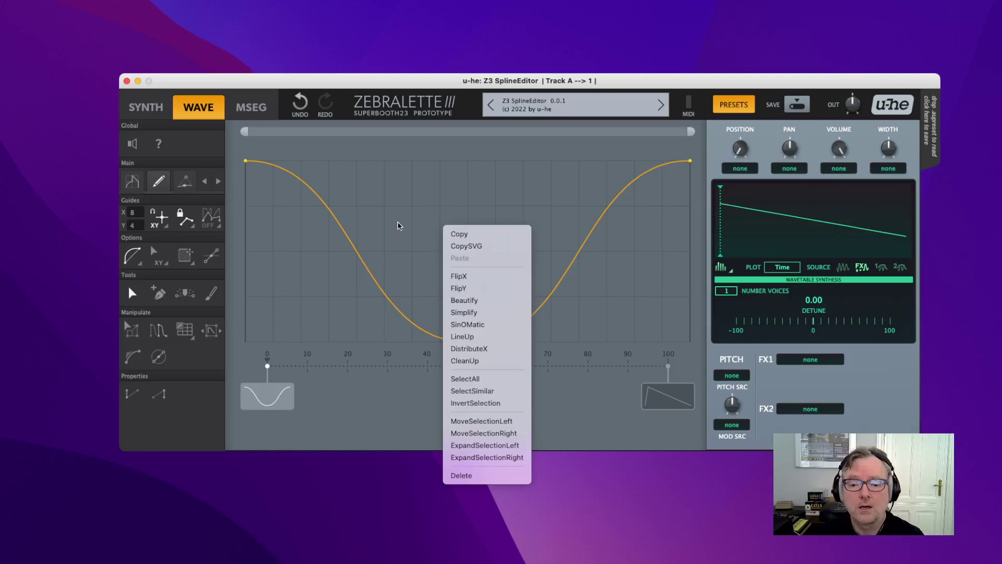
pyautogui.click(468, 236)
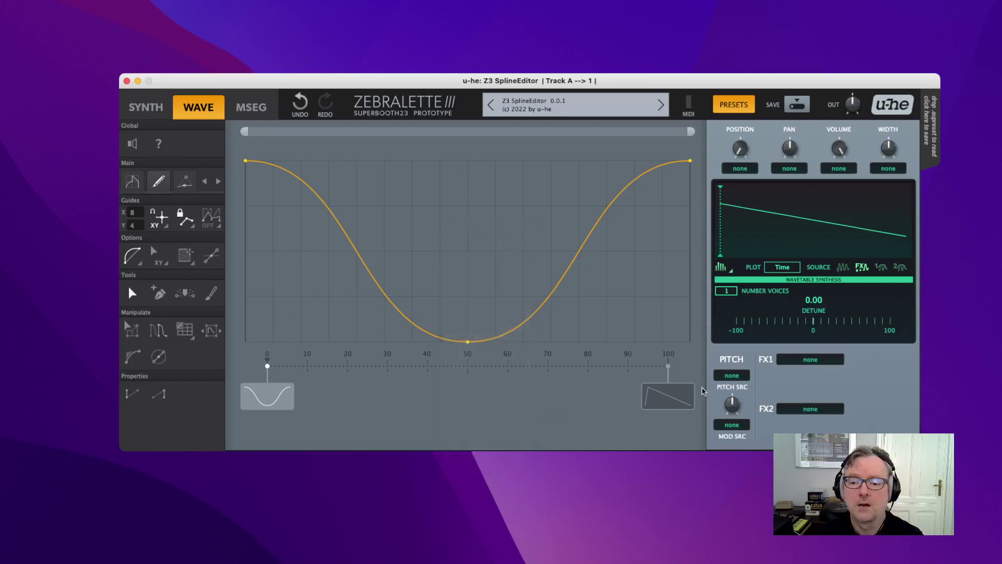
pyautogui.click(667, 401)
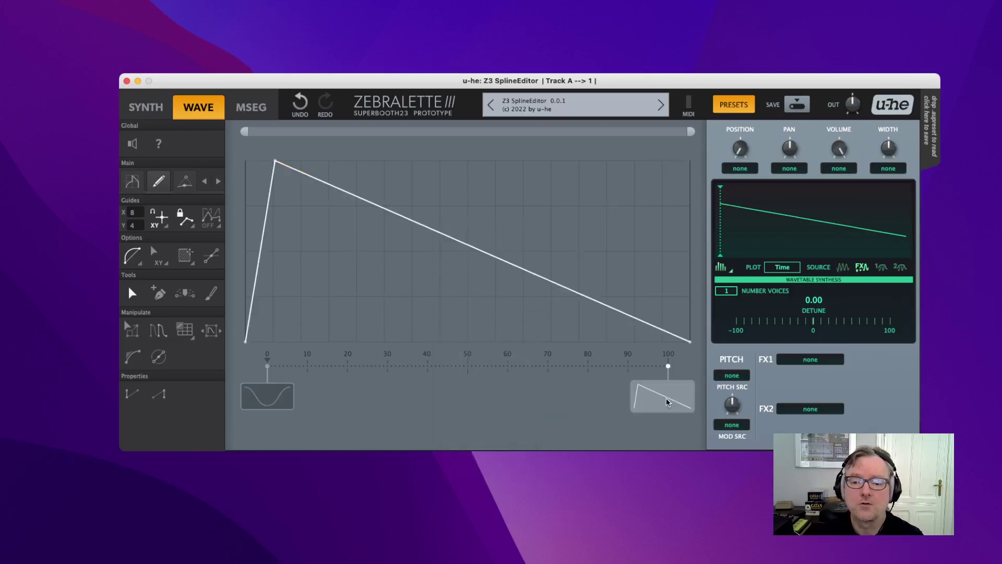
pyautogui.rightClick(409, 270)
pyautogui.click(439, 296)
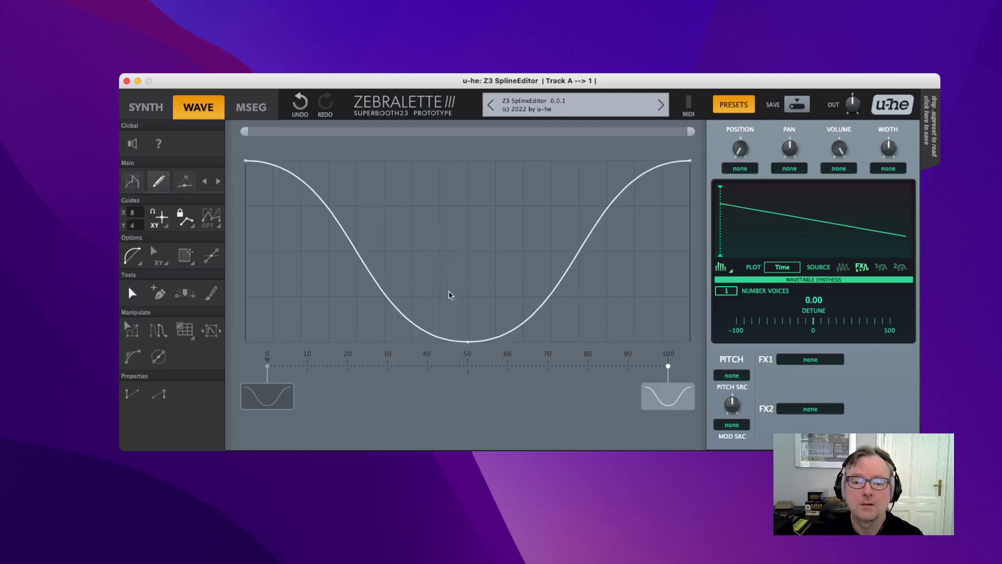
# - Reopen the wave at position 0, clear its selection, and draw two freehand curve strokes over it with the Paint tool
pyautogui.click(268, 396)
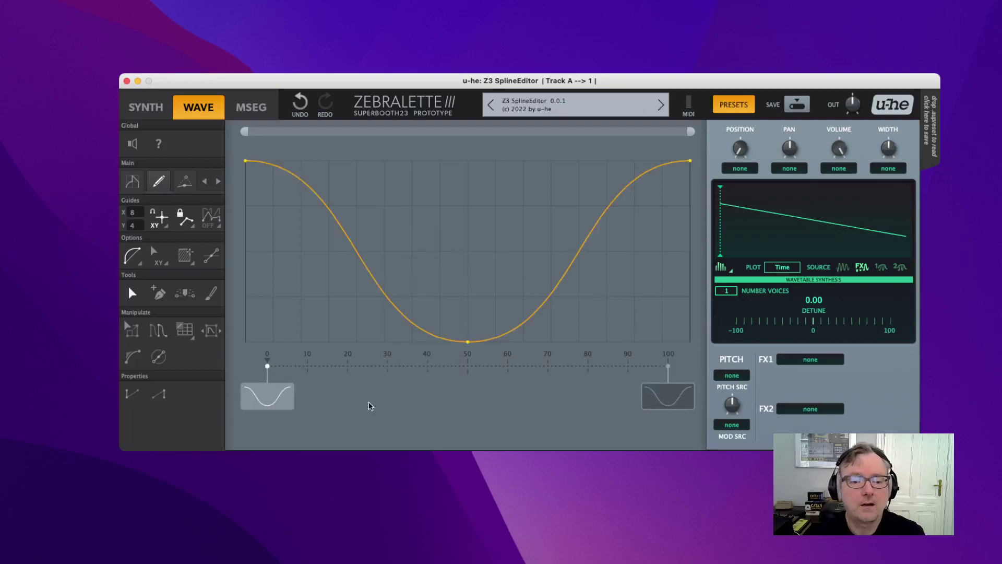
pyautogui.click(312, 287)
pyautogui.click(211, 299)
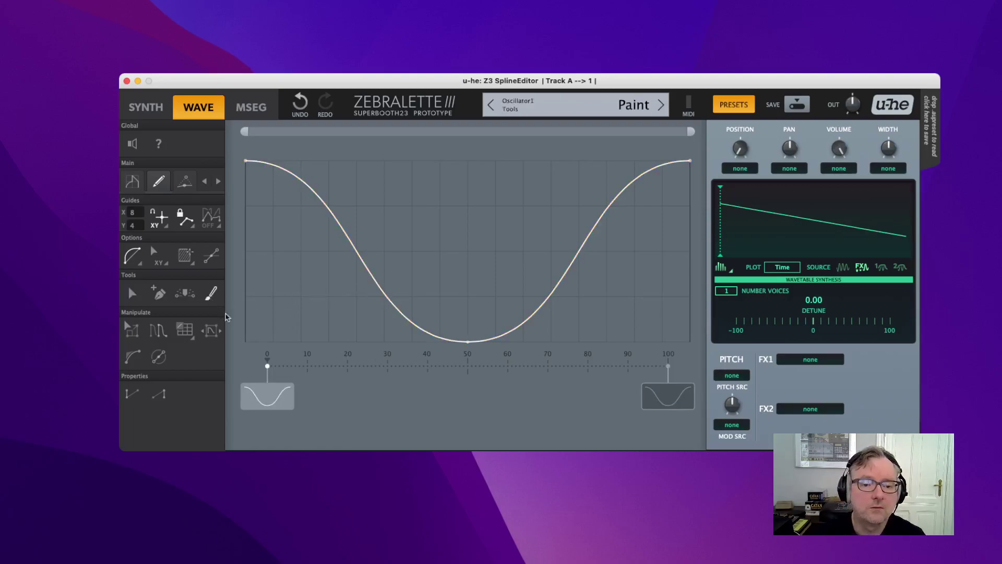
pyautogui.click(280, 295)
pyautogui.moveTo(284, 285)
pyautogui.mouseDown()
pyautogui.moveTo(647, 262)
pyautogui.moveTo(664, 206)
pyautogui.mouseUp()
pyautogui.click(393, 306)
pyautogui.moveTo(408, 246); pyautogui.dragTo(600, 176)
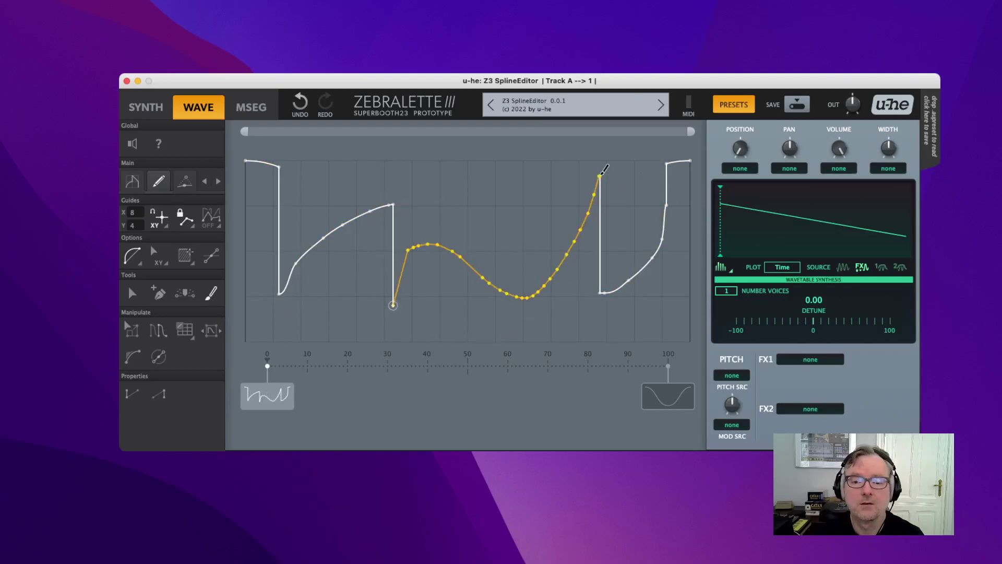
# - Apply Beautify and SinOMatic to the selected freehand-painted section of the wave
pyautogui.rightClick(481, 232)
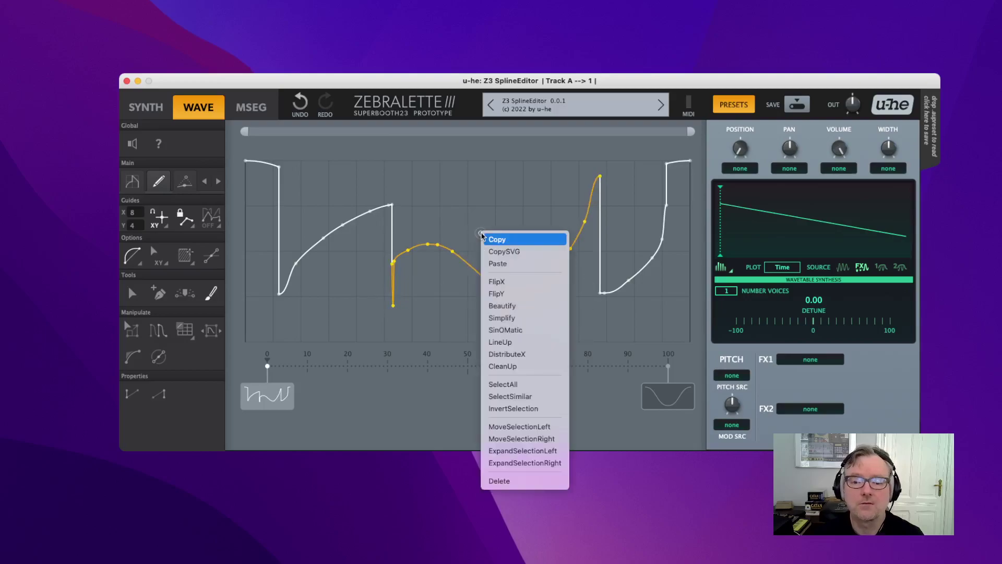
pyautogui.click(504, 308)
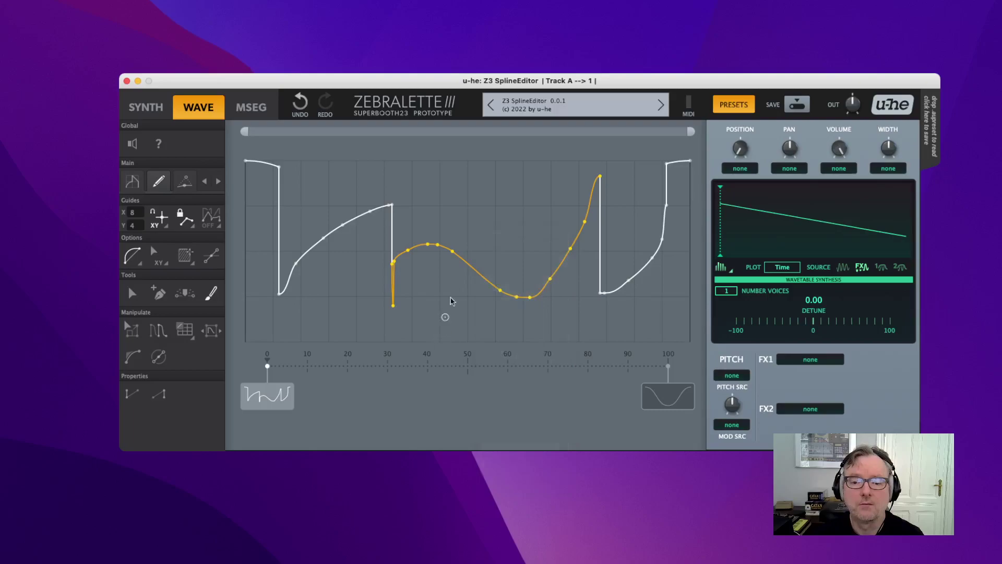
pyautogui.rightClick(498, 222)
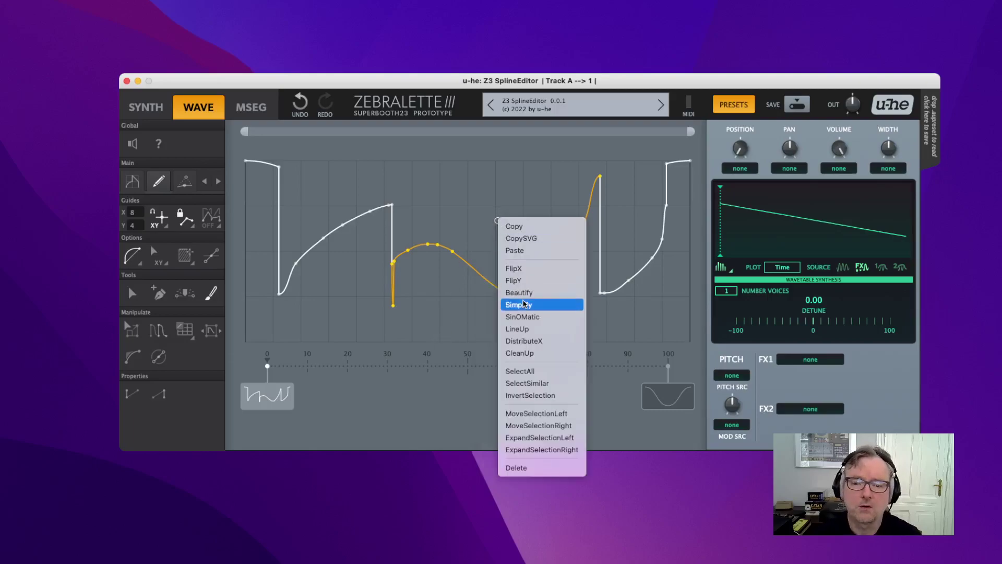
pyautogui.click(524, 316)
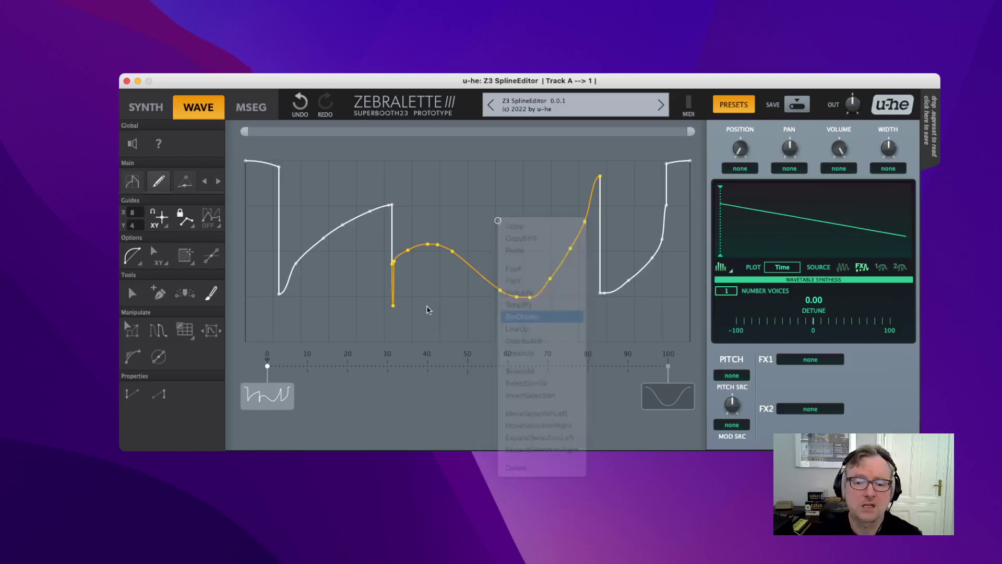
# - Select all inner points of the wave at position 0 and delete them, leaving a flat line
pyautogui.click(132, 293)
pyautogui.moveTo(265, 289); pyautogui.dragTo(676, 254)
pyautogui.press('Delete')
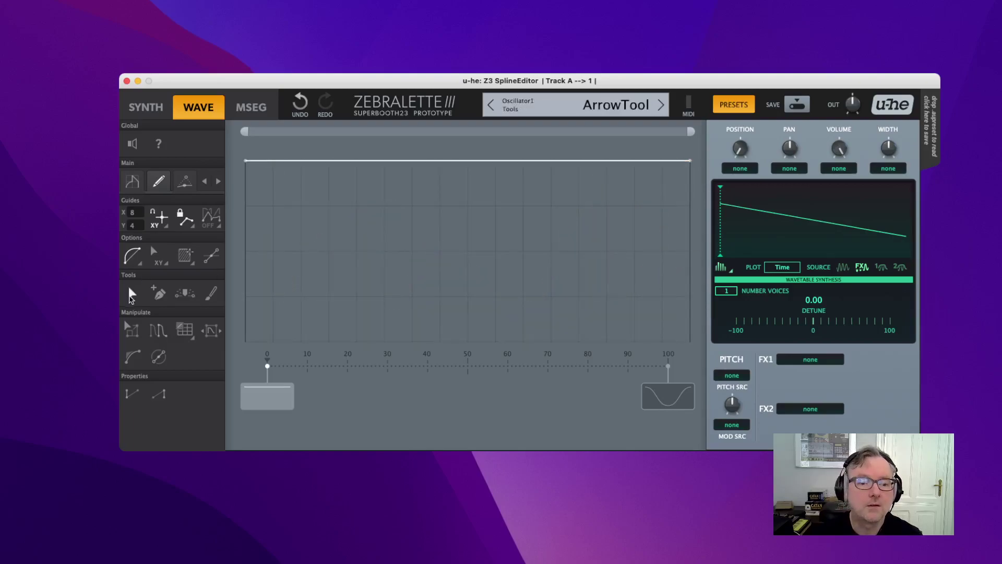
# - Add a point at the centre of the flat wave, pull it down to the lower edge, and apply FlipY
pyautogui.doubleClick(466, 291)
pyautogui.moveTo(470, 291); pyautogui.dragTo(468, 348)
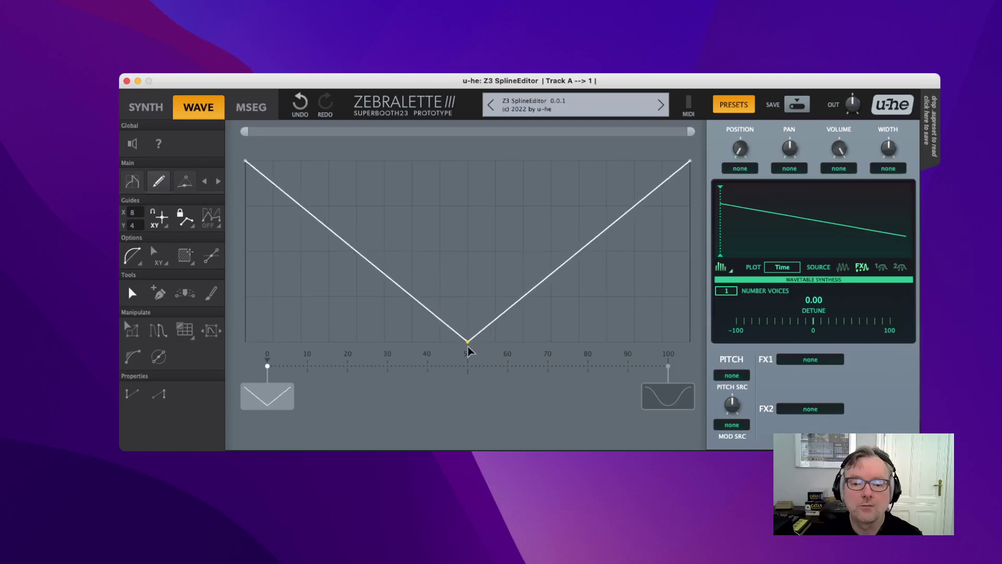
pyautogui.rightClick(487, 202)
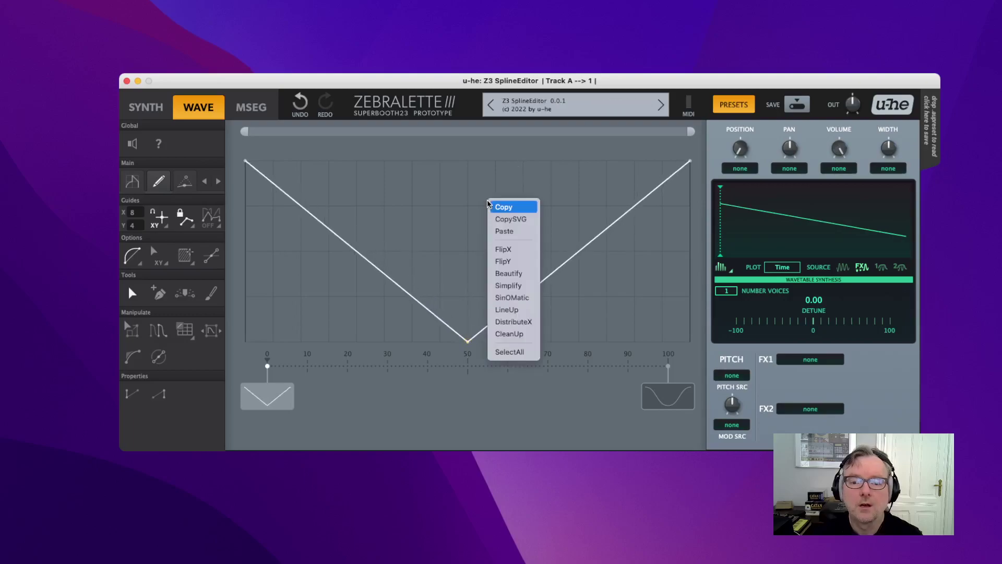
pyautogui.click(511, 267)
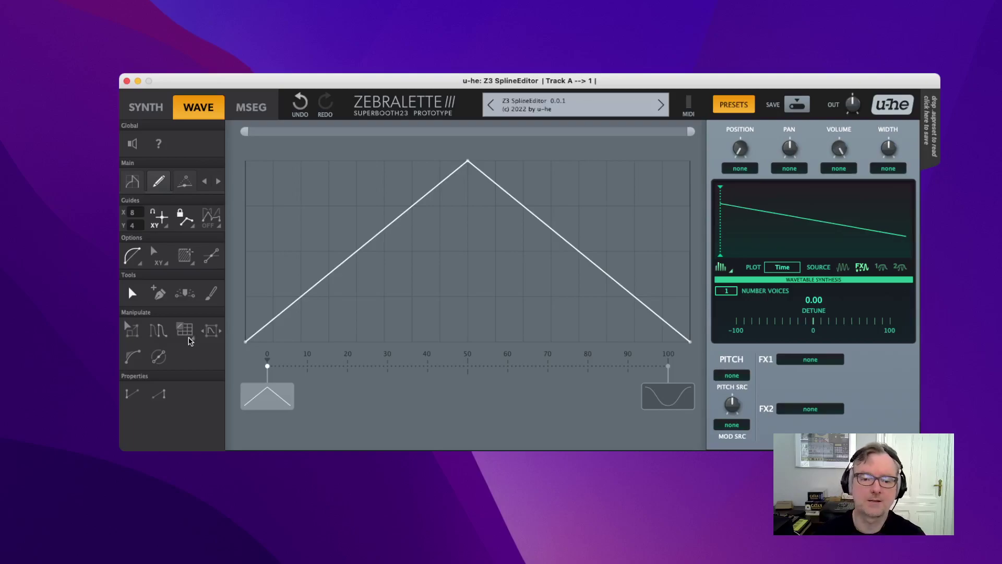
# - Rotate the triangle wave by its peak point with the Rotate tool and bring it back to the centre
pyautogui.click(211, 330)
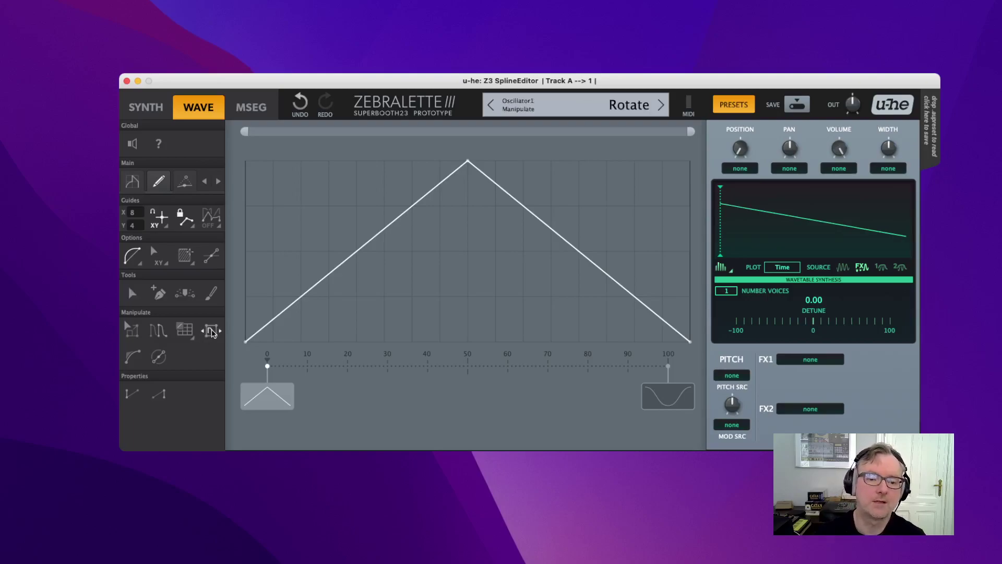
pyautogui.moveTo(467, 162); pyautogui.dragTo(469, 139)
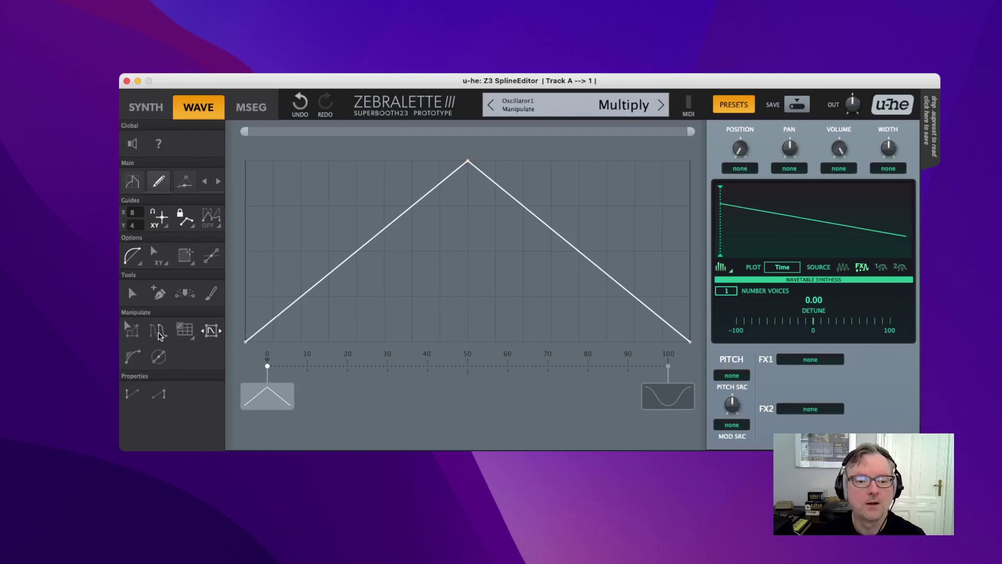
pyautogui.moveTo(472, 165)
pyautogui.mouseDown()
pyautogui.moveTo(290, 157)
pyautogui.moveTo(510, 152)
pyautogui.moveTo(472, 155)
pyautogui.mouseUp()
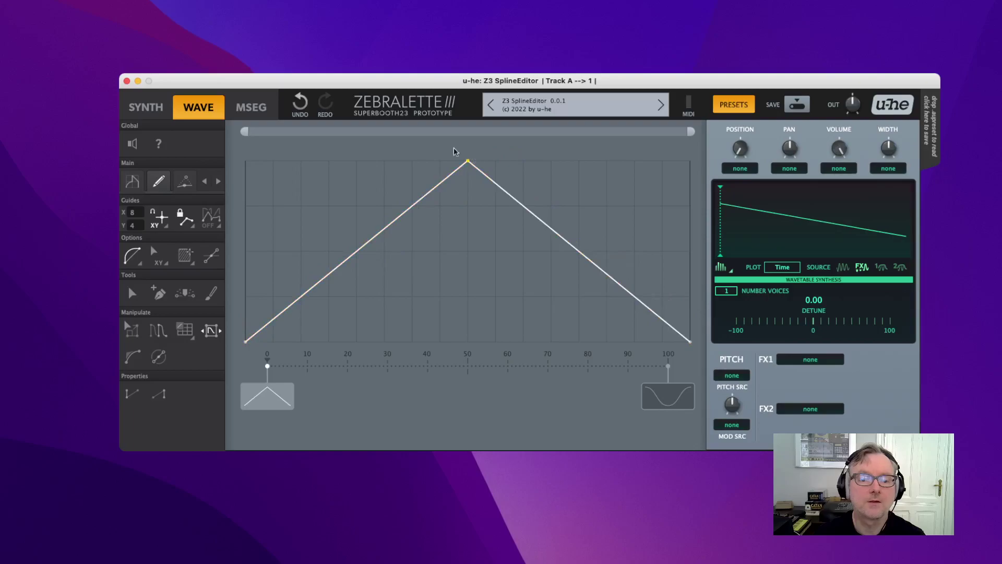
# - Form a narrow spike at the wave's start from a new point on the upper edge and the former peak lowered to the first grid line
pyautogui.click(132, 293)
pyautogui.moveTo(272, 182)
pyautogui.mouseDown()
pyautogui.moveTo(268, 161)
pyautogui.moveTo(257, 160)
pyautogui.mouseUp()
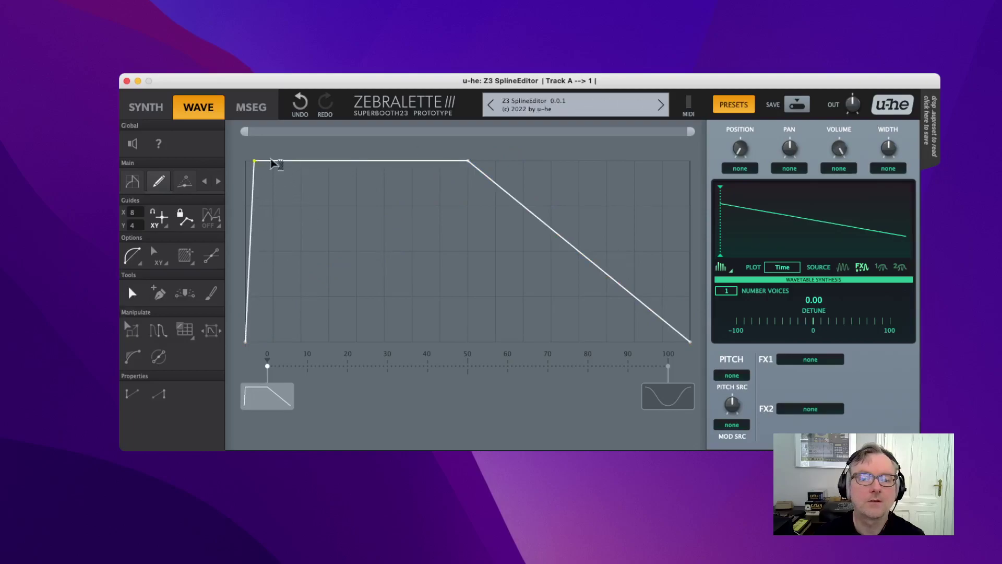
pyautogui.moveTo(467, 161); pyautogui.dragTo(275, 360)
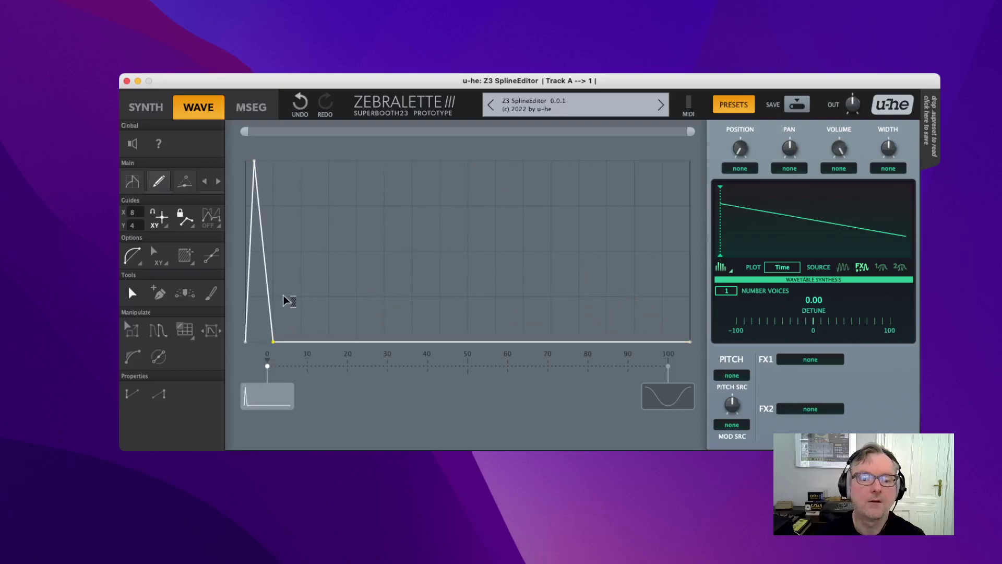
# - Select the spike's points, repeat the spike across the whole wave with Multiply, and clear the selection
pyautogui.moveTo(281, 290); pyautogui.dragTo(193, 295)
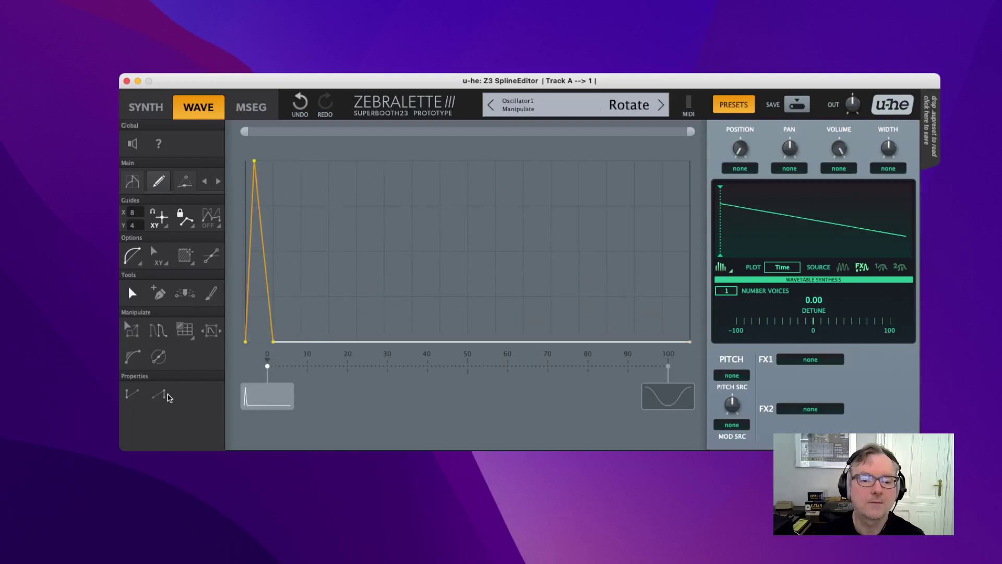
pyautogui.click(159, 330)
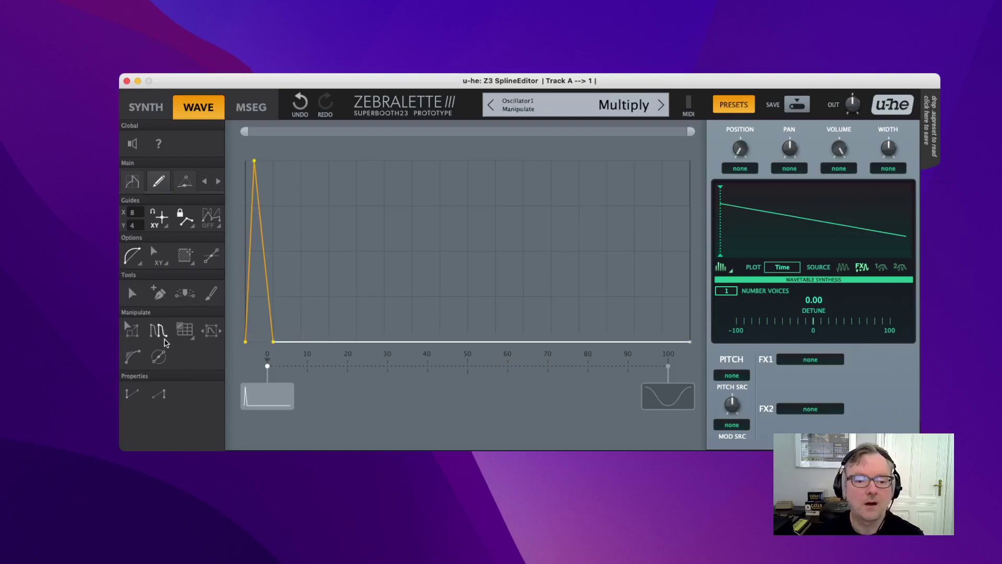
pyautogui.moveTo(274, 346); pyautogui.dragTo(733, 339)
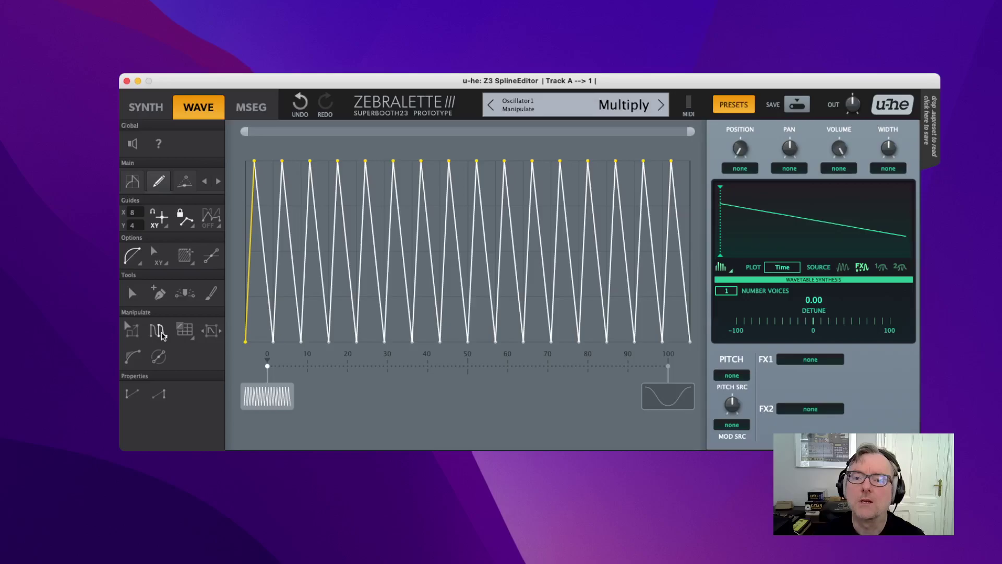
pyautogui.click(310, 289)
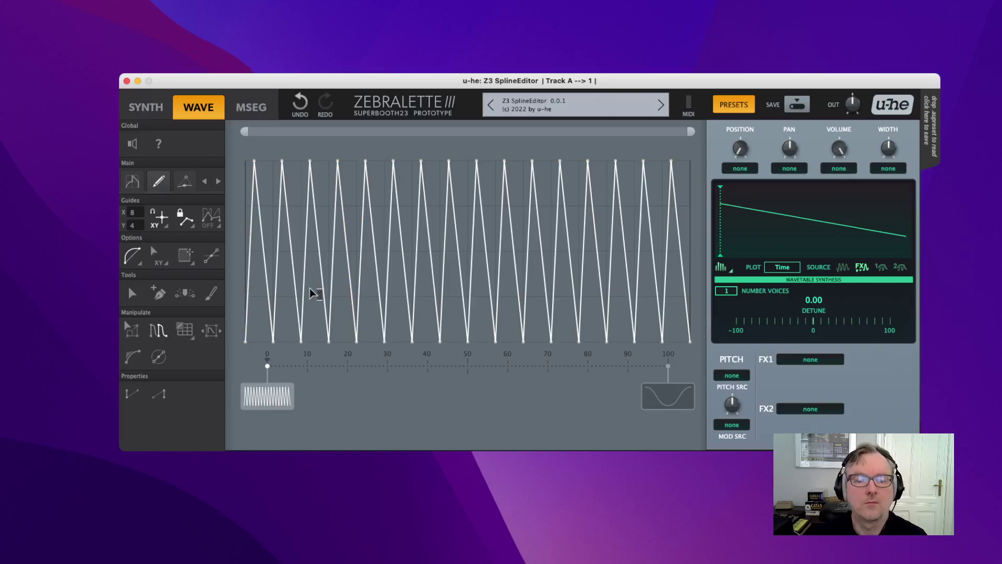
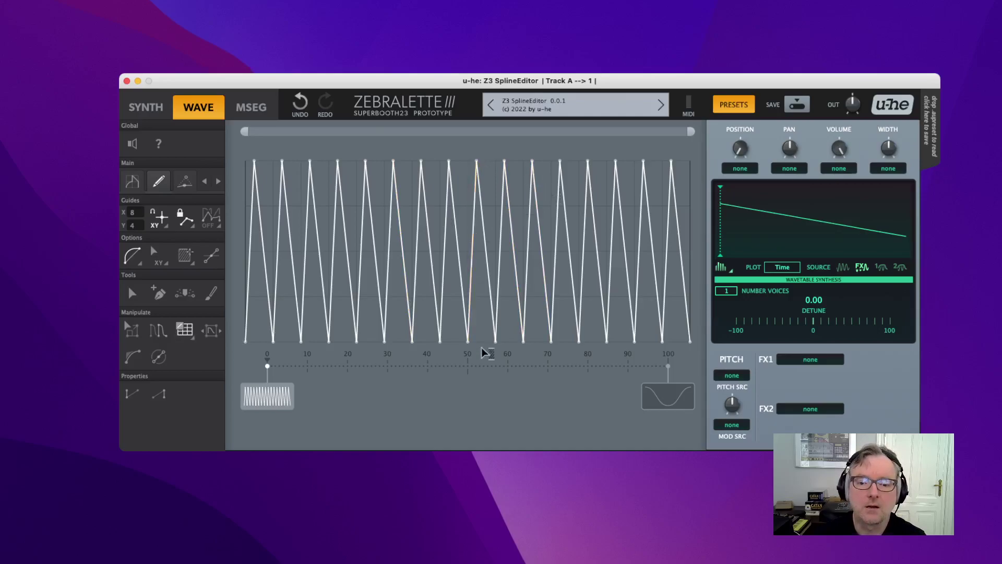
# - Warp the repeated spikes around the lower centre point with WarpLinear and WarpExpo, returning the point to the centre each time
pyautogui.moveTo(469, 346)
pyautogui.mouseDown()
pyautogui.moveTo(286, 344)
pyautogui.moveTo(690, 334)
pyautogui.moveTo(293, 342)
pyautogui.moveTo(653, 342)
pyautogui.moveTo(468, 342)
pyautogui.mouseUp()
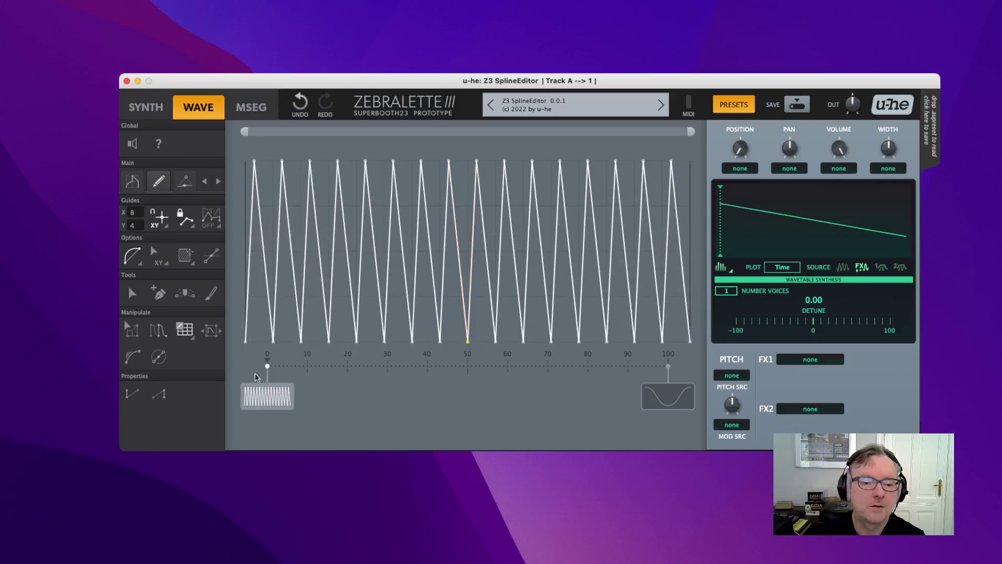
pyautogui.click(193, 342)
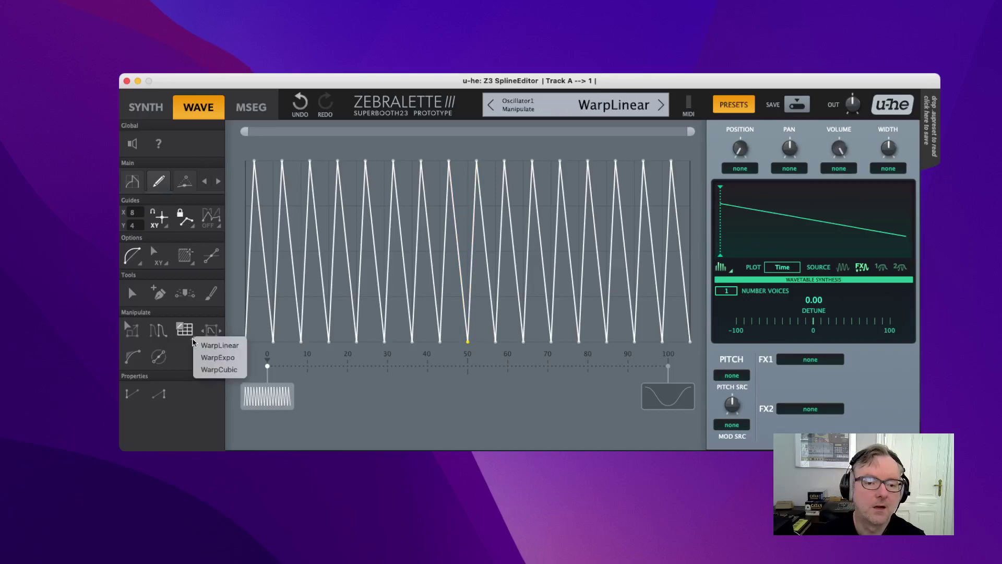
pyautogui.click(213, 358)
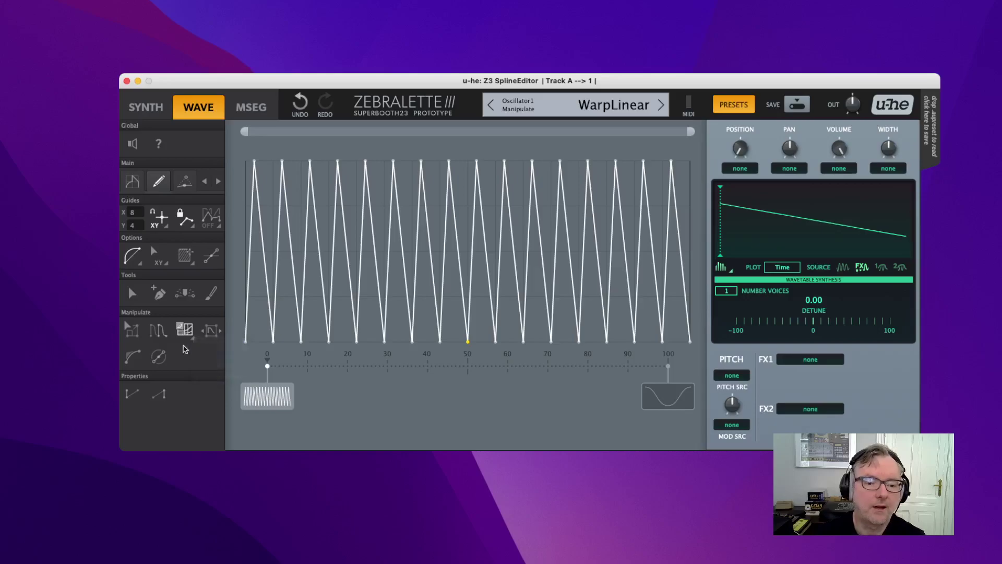
pyautogui.moveTo(468, 346)
pyautogui.mouseDown()
pyautogui.moveTo(282, 351)
pyautogui.moveTo(662, 337)
pyautogui.moveTo(268, 351)
pyautogui.moveTo(652, 338)
pyautogui.moveTo(311, 347)
pyautogui.moveTo(502, 342)
pyautogui.moveTo(339, 345)
pyautogui.moveTo(469, 341)
pyautogui.mouseUp()
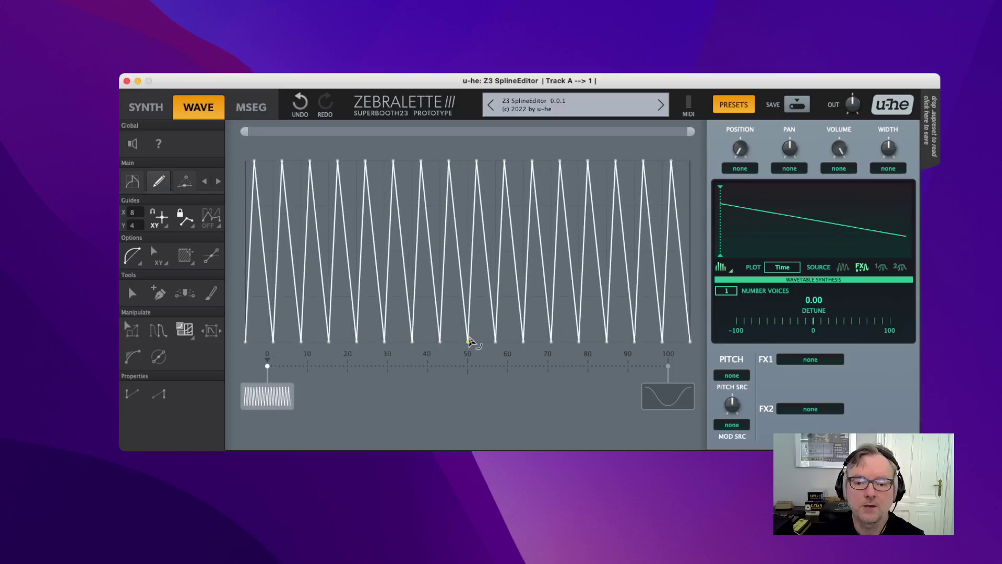
# - Warp the spikes several times around the lower centre point with WarpCubic, returning the point to the centre each time
pyautogui.click(191, 340)
pyautogui.click(208, 367)
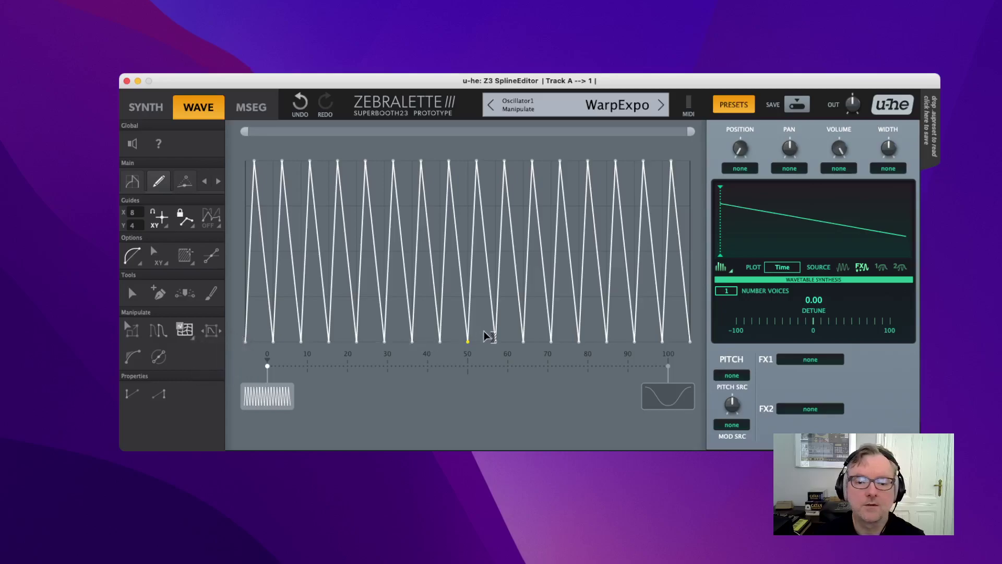
pyautogui.moveTo(468, 342)
pyautogui.mouseDown()
pyautogui.moveTo(271, 342)
pyautogui.moveTo(689, 342)
pyautogui.moveTo(243, 344)
pyautogui.moveTo(689, 341)
pyautogui.moveTo(472, 343)
pyautogui.mouseUp()
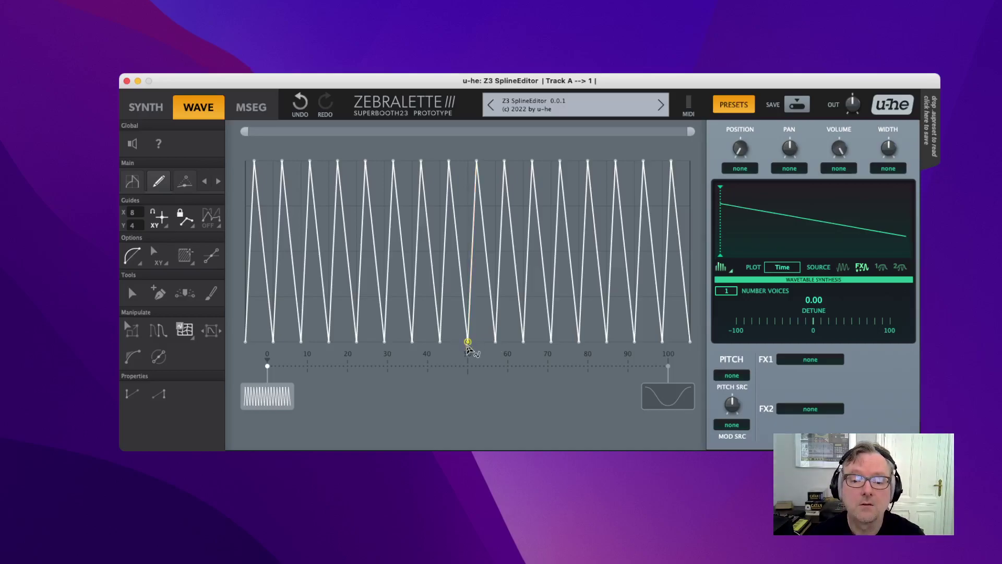
pyautogui.moveTo(468, 342)
pyautogui.mouseDown()
pyautogui.moveTo(282, 345)
pyautogui.moveTo(616, 343)
pyautogui.moveTo(468, 345)
pyautogui.mouseUp()
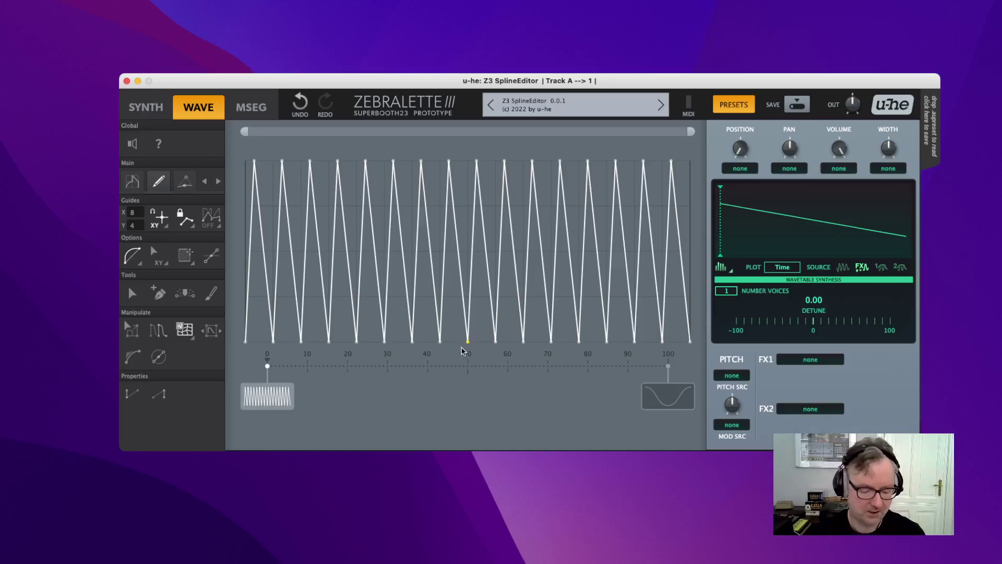
pyautogui.moveTo(468, 342)
pyautogui.mouseDown()
pyautogui.moveTo(245, 355)
pyautogui.moveTo(643, 344)
pyautogui.moveTo(468, 345)
pyautogui.mouseUp()
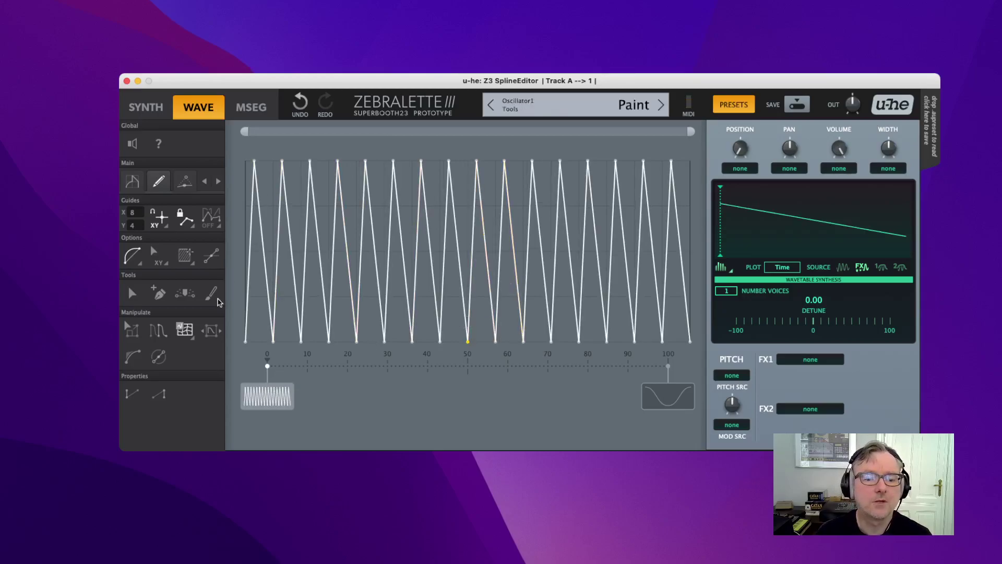
# - Lower the fifth and sixth peaks and raise the valley between them
pyautogui.click(132, 293)
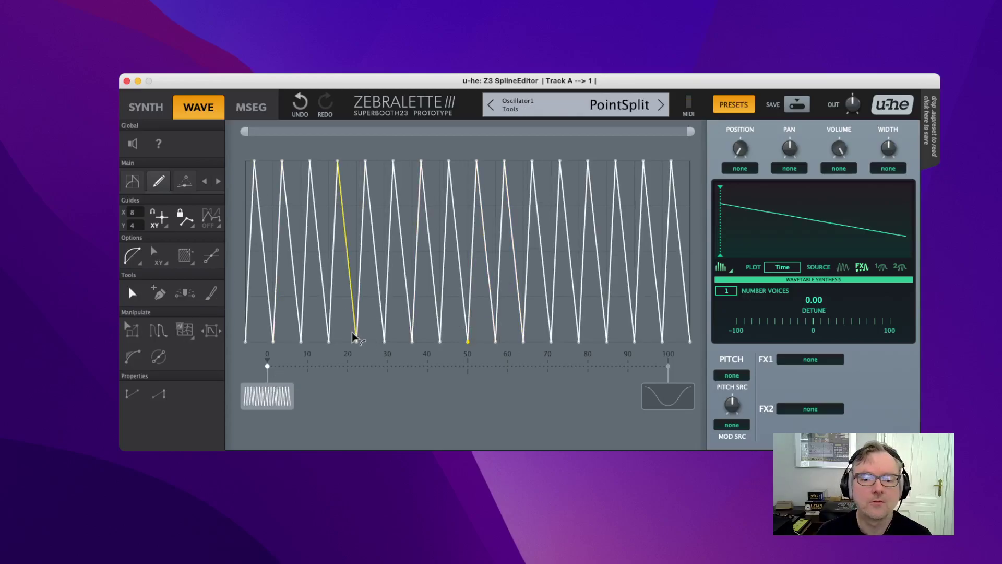
pyautogui.moveTo(365, 162); pyautogui.dragTo(369, 216)
pyautogui.moveTo(386, 344); pyautogui.dragTo(384, 312)
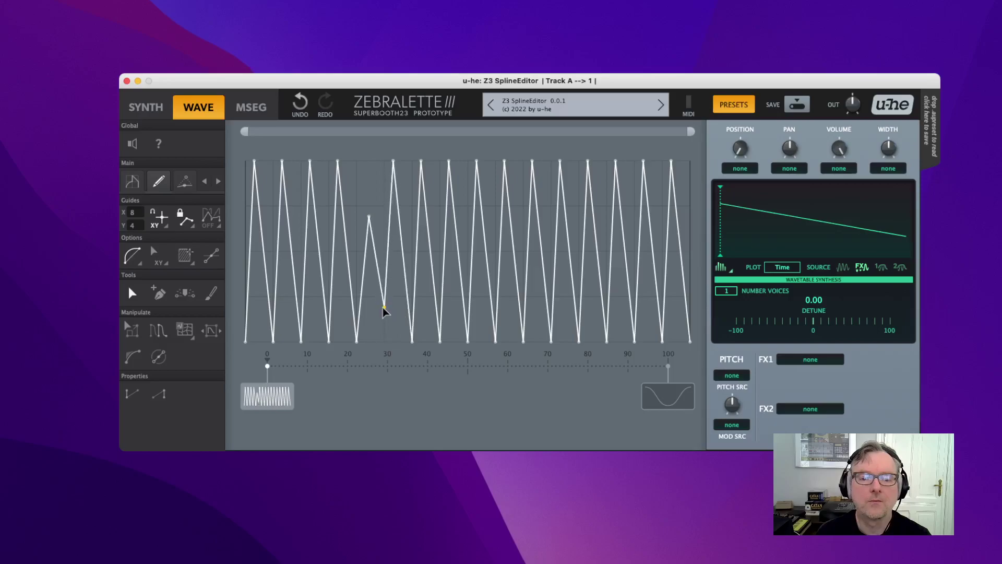
pyautogui.moveTo(393, 162); pyautogui.dragTo(396, 226)
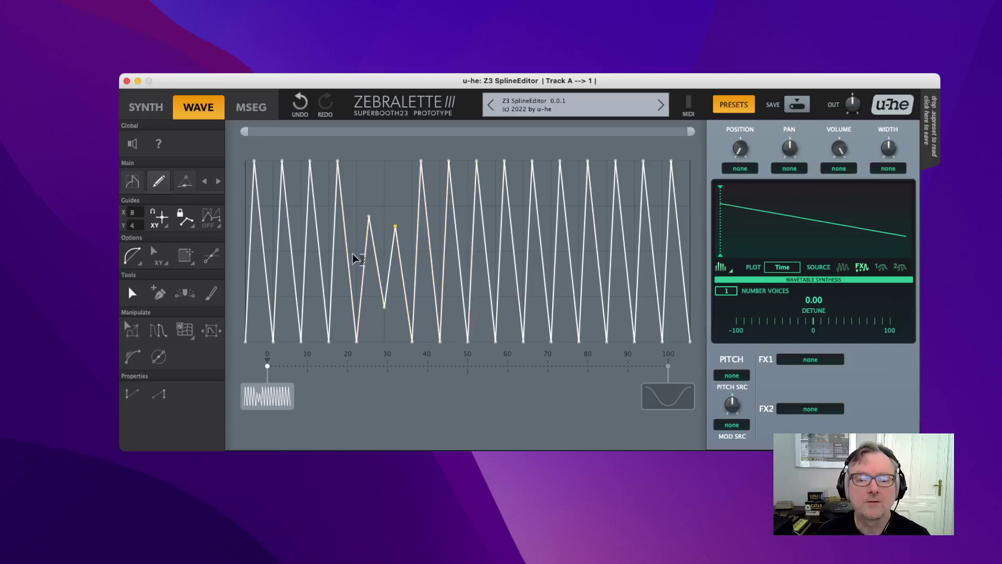
# - Select the three moved points and scale them together into a wide V shape, with its valley on the lower edge
pyautogui.moveTo(353, 252); pyautogui.dragTo(412, 259)
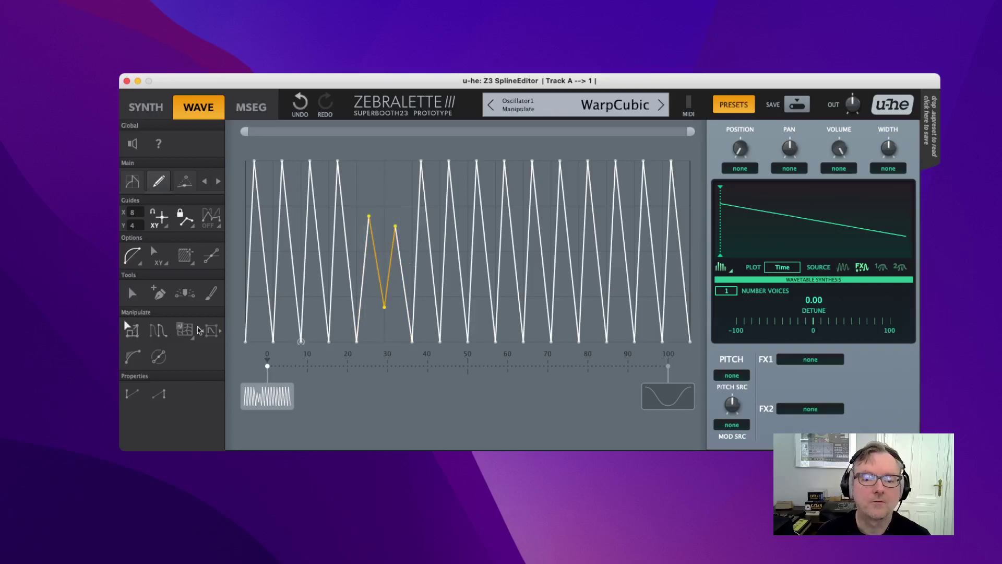
pyautogui.moveTo(369, 216); pyautogui.dragTo(278, 162)
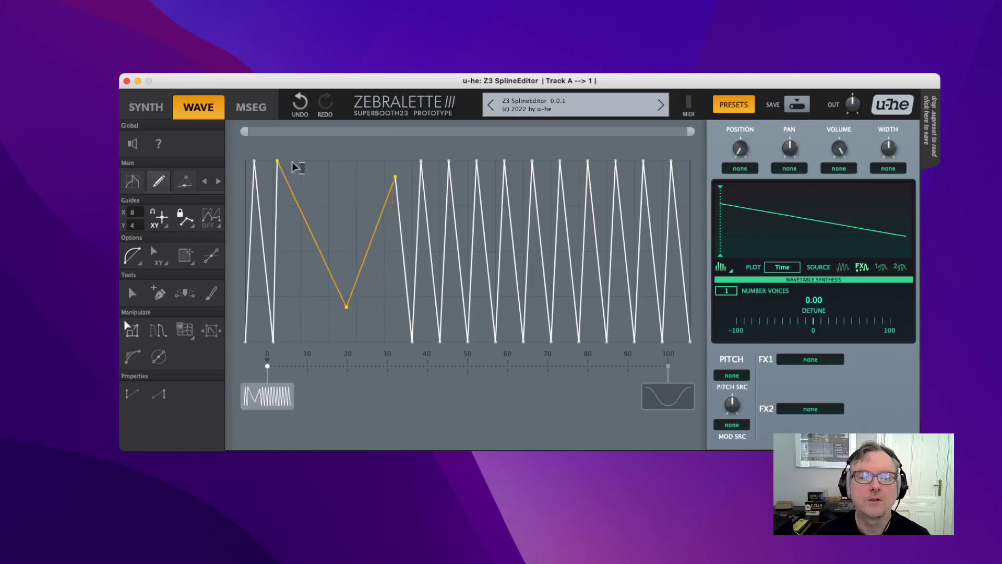
pyautogui.moveTo(396, 178); pyautogui.dragTo(532, 182)
pyautogui.moveTo(426, 310); pyautogui.dragTo(425, 343)
pyautogui.moveTo(530, 180); pyautogui.dragTo(580, 184)
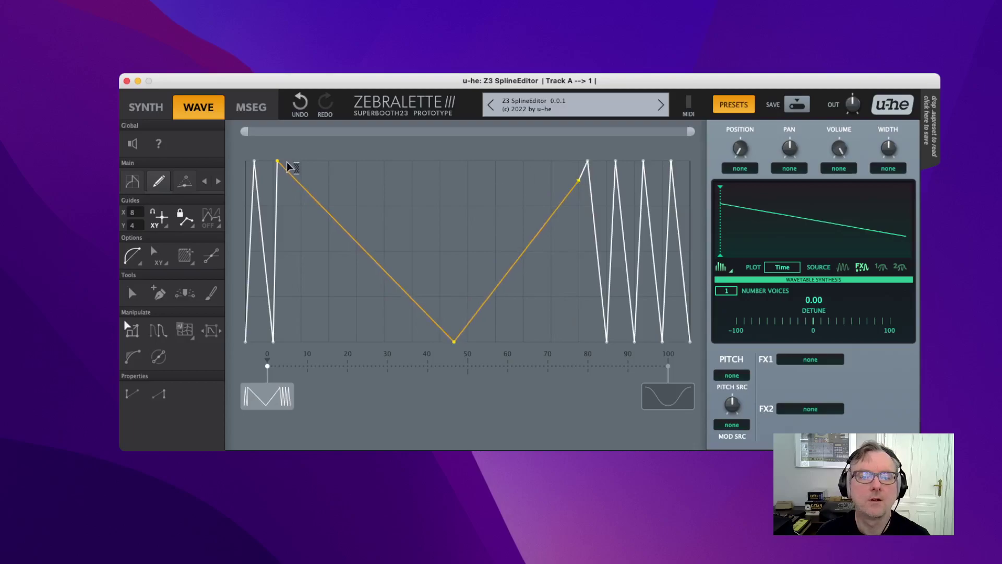
pyautogui.moveTo(277, 161); pyautogui.dragTo(330, 205)
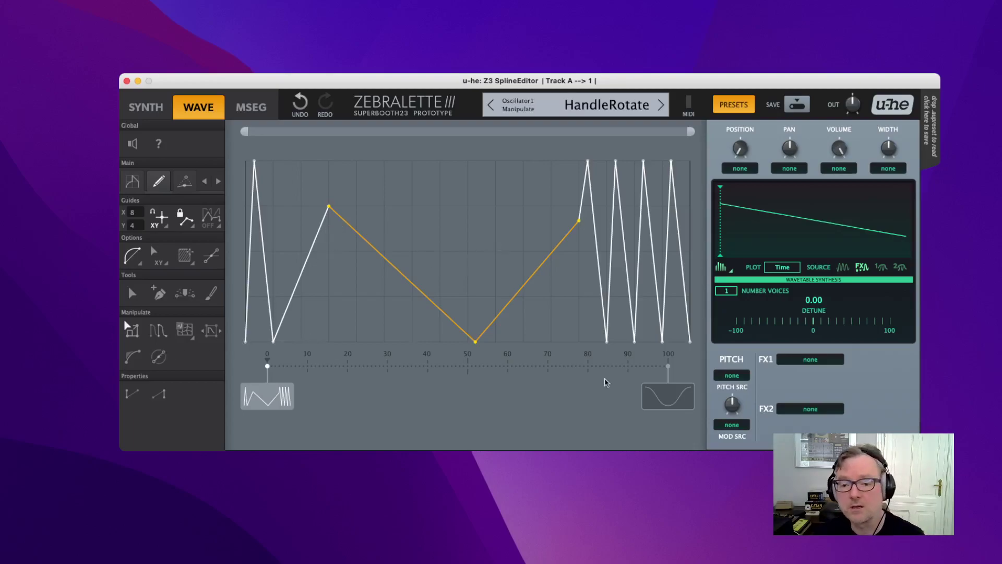
# - Copy the cosine curve at position 100 and paste it over the selected V section of the curve at position 0
pyautogui.click(678, 406)
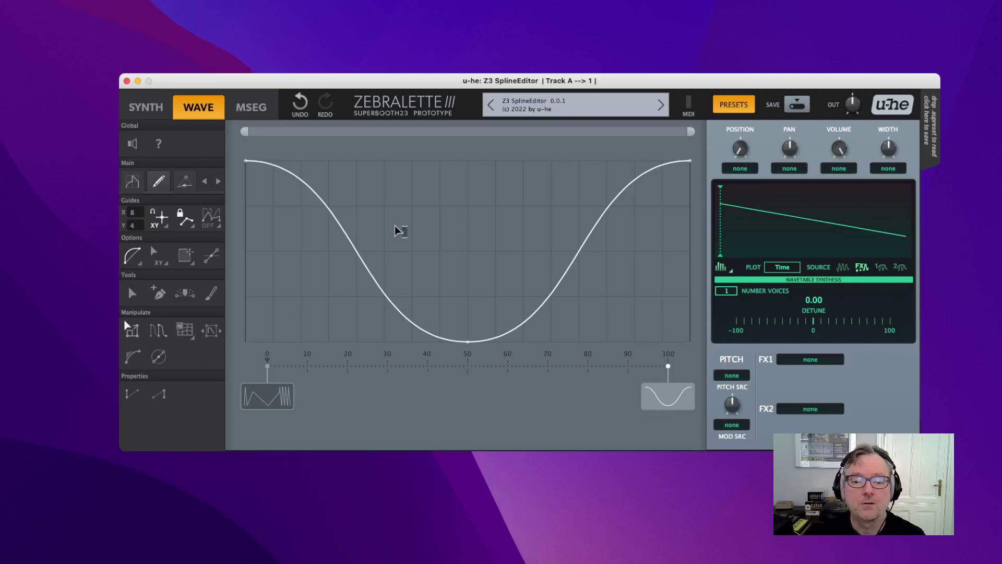
pyautogui.rightClick(452, 226)
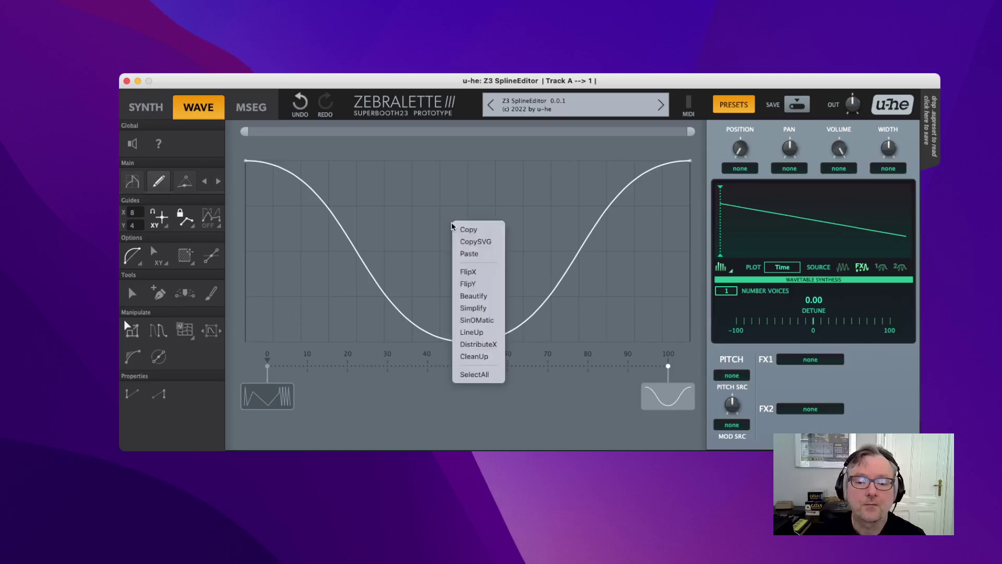
pyautogui.click(483, 229)
pyautogui.click(285, 396)
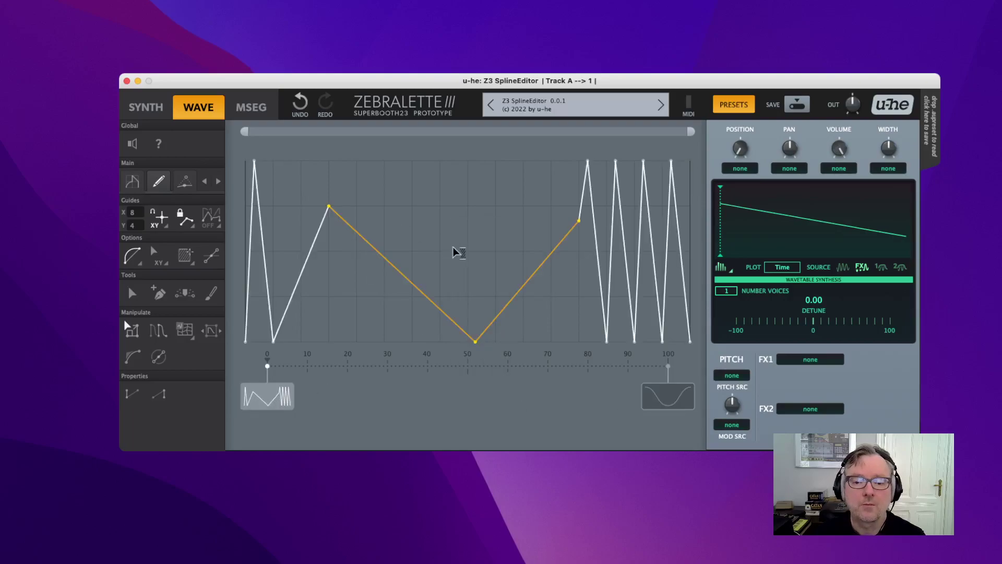
pyautogui.rightClick(452, 212)
pyautogui.click(470, 244)
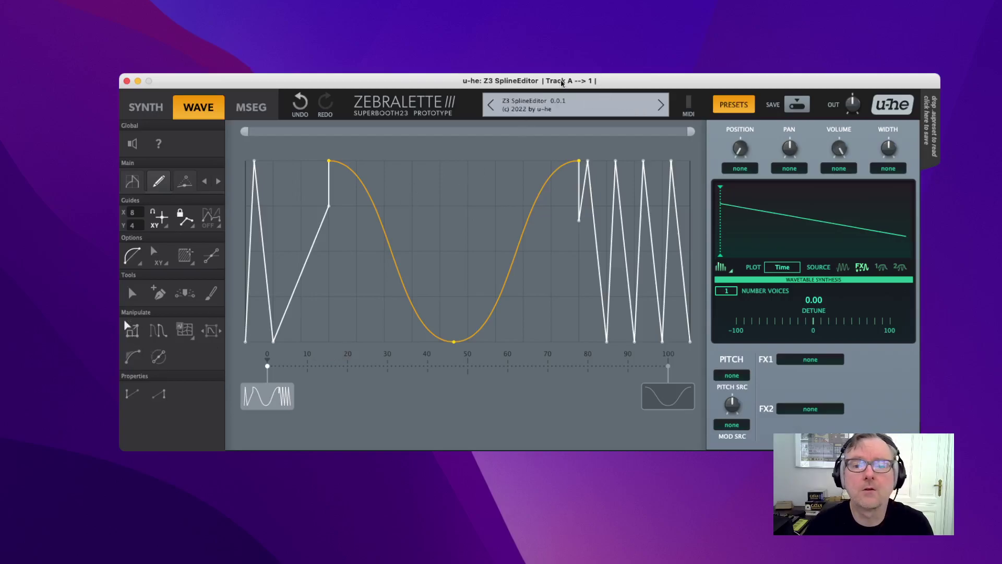
# - Reset the oscillator patch so the first curve is a plain falling line
pyautogui.click(541, 107)
pyautogui.click(464, 149)
pyautogui.rightClick(536, 107)
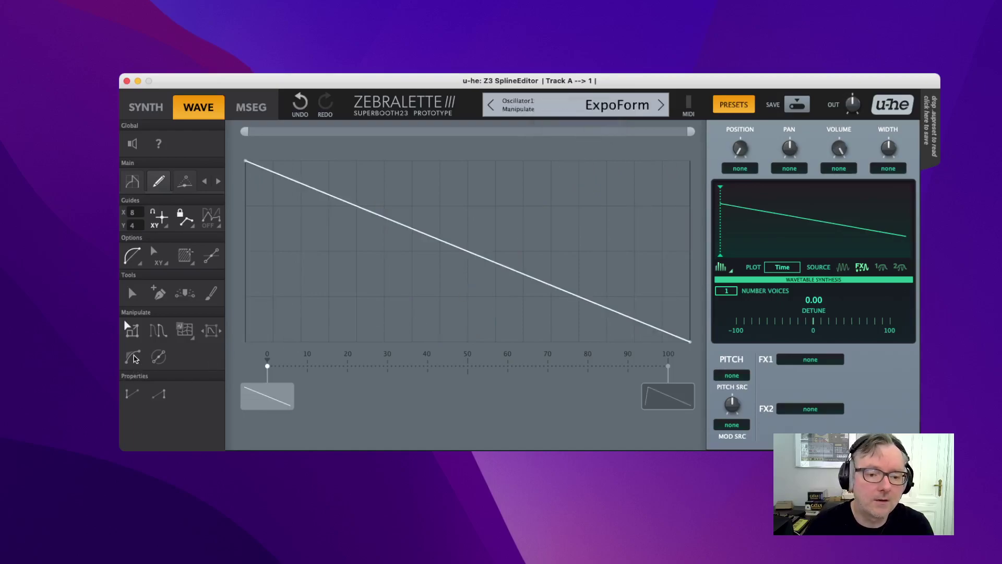
# - Use the ArrowTool to add five points to the line, forming an early valley and a stepped rise to an upper peak
pyautogui.click(137, 296)
pyautogui.click(286, 321)
pyautogui.click(334, 260)
pyautogui.click(418, 201)
pyautogui.click(533, 173)
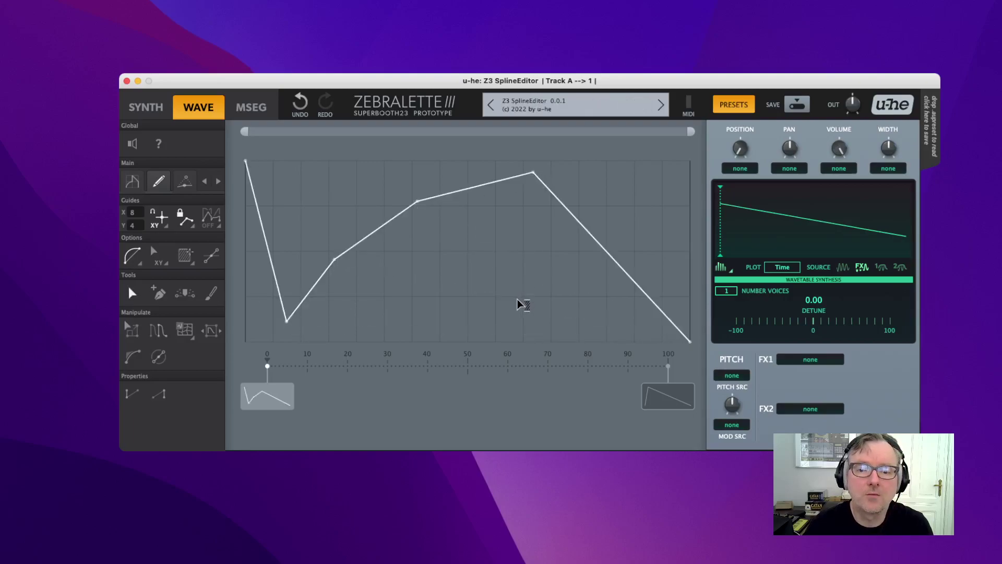
pyautogui.click(387, 243)
# - Select the five added points and bend them with ExpoForm into a steep exponential rise that flattens into a plateau
pyautogui.moveTo(255, 301); pyautogui.dragTo(571, 284)
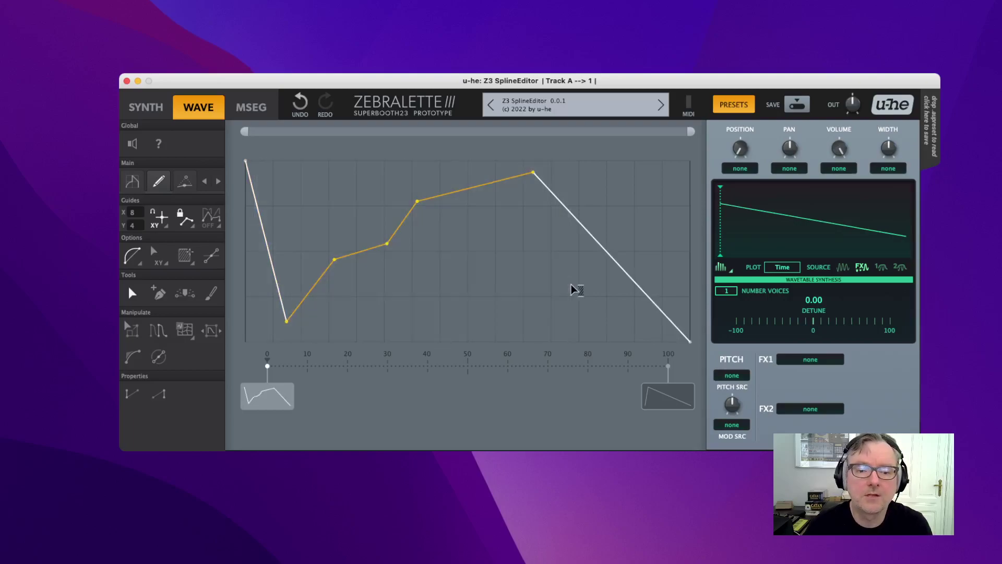
pyautogui.click(131, 360)
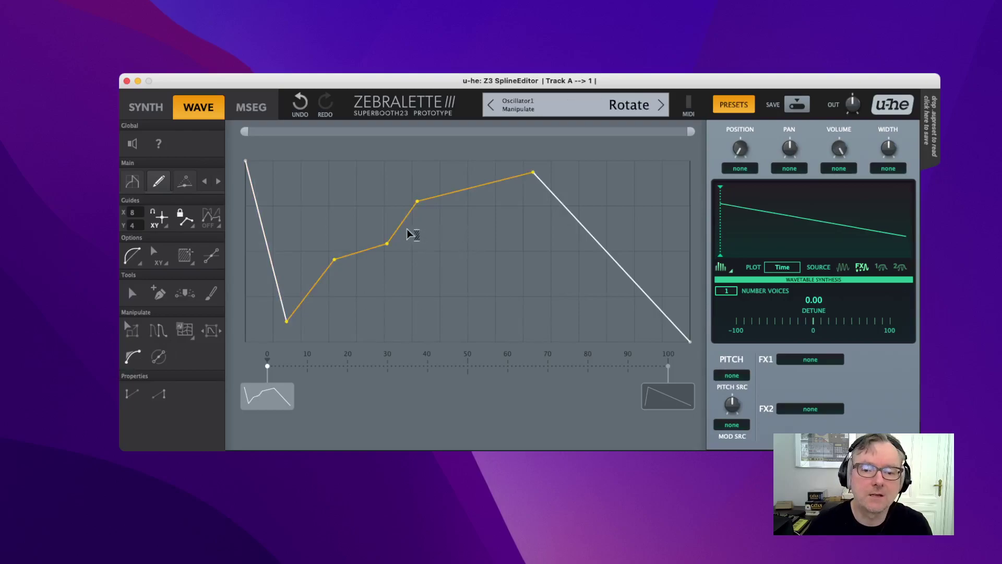
pyautogui.moveTo(400, 227); pyautogui.dragTo(322, 219)
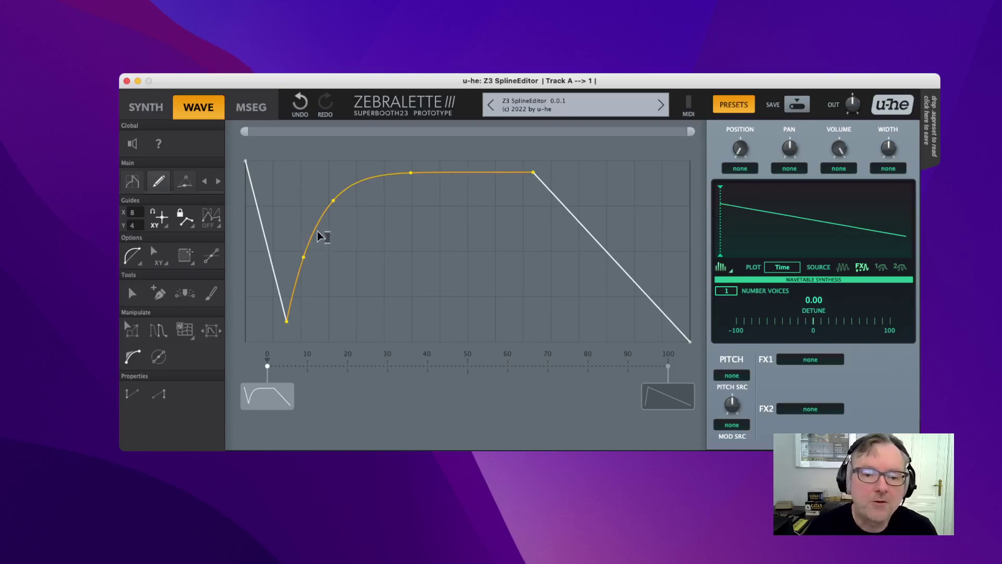
pyautogui.moveTo(316, 230)
pyautogui.mouseDown()
pyautogui.moveTo(449, 318)
pyautogui.moveTo(307, 220)
pyautogui.mouseUp()
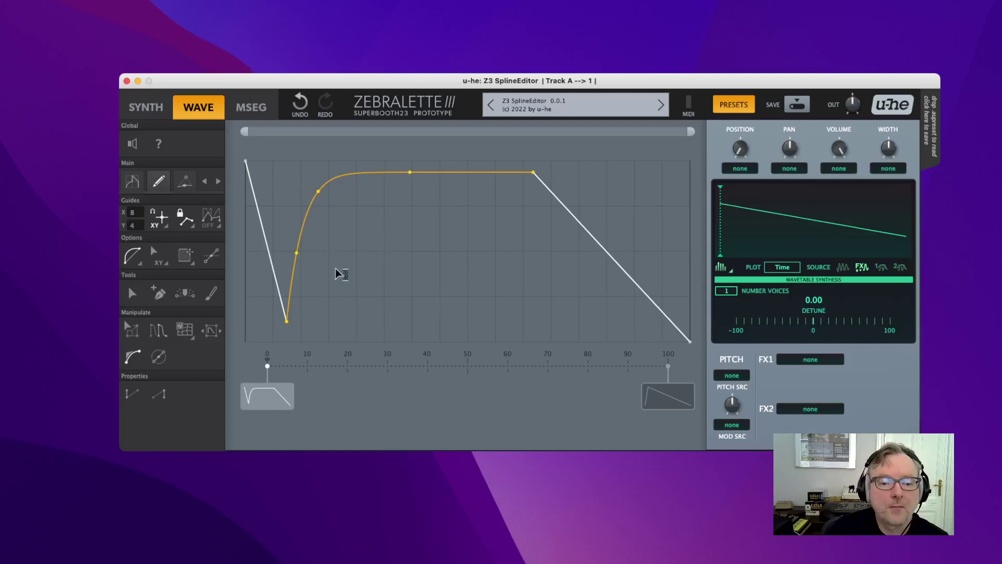
# - Deselect the points and use HandleRotate to rotate the handles of the upper point on the rising curve
pyautogui.click(160, 358)
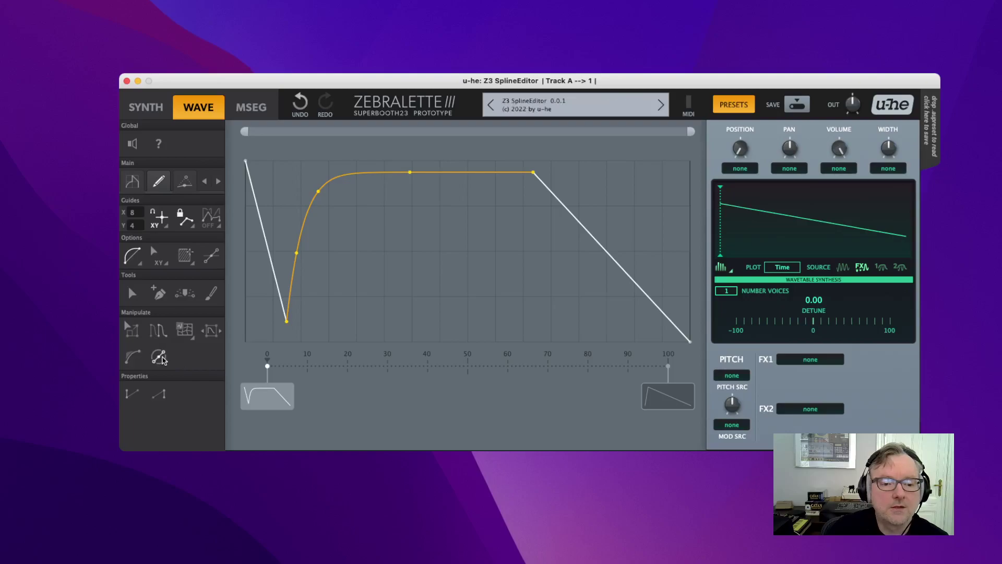
pyautogui.click(352, 221)
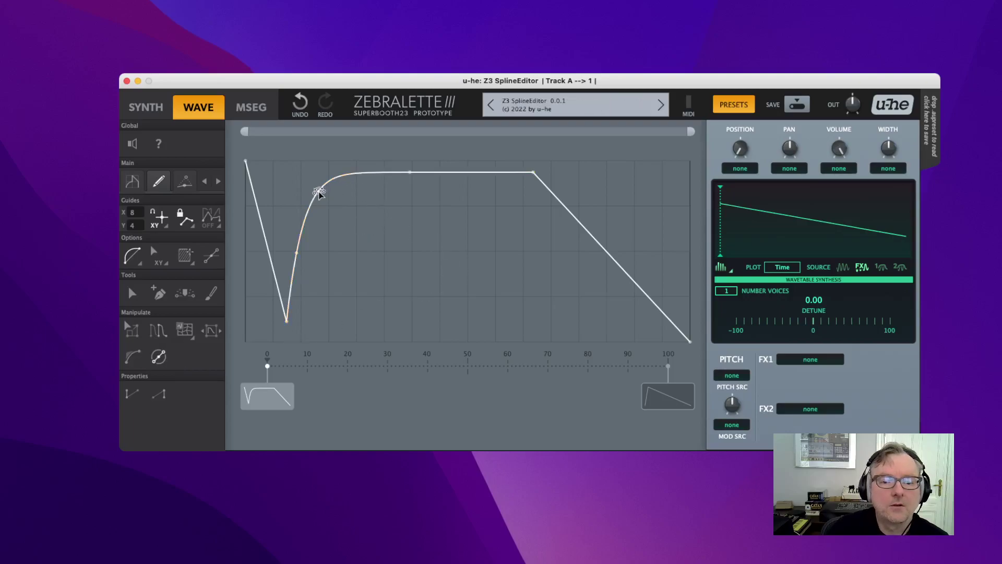
pyautogui.moveTo(319, 191); pyautogui.dragTo(334, 280)
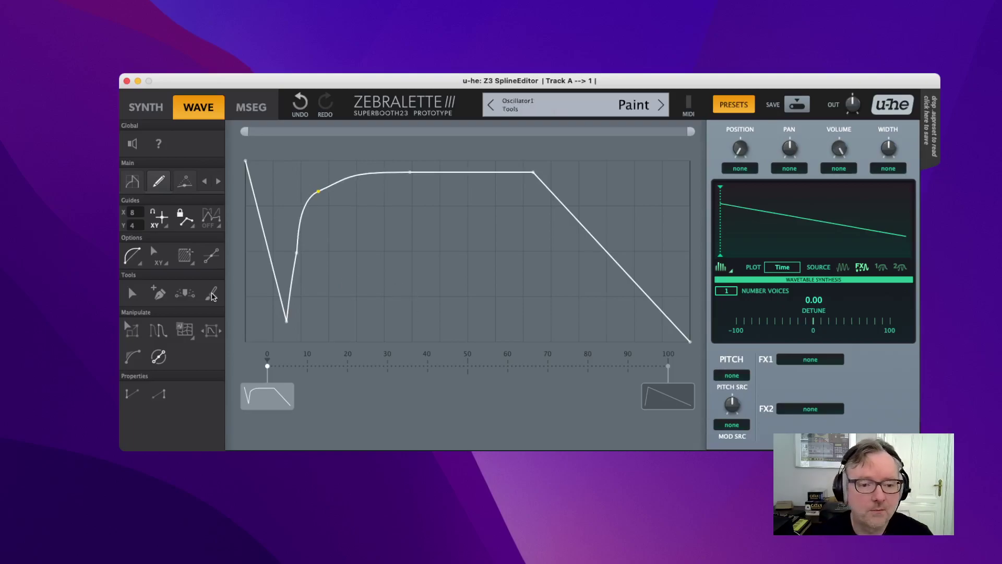
pyautogui.click(280, 297)
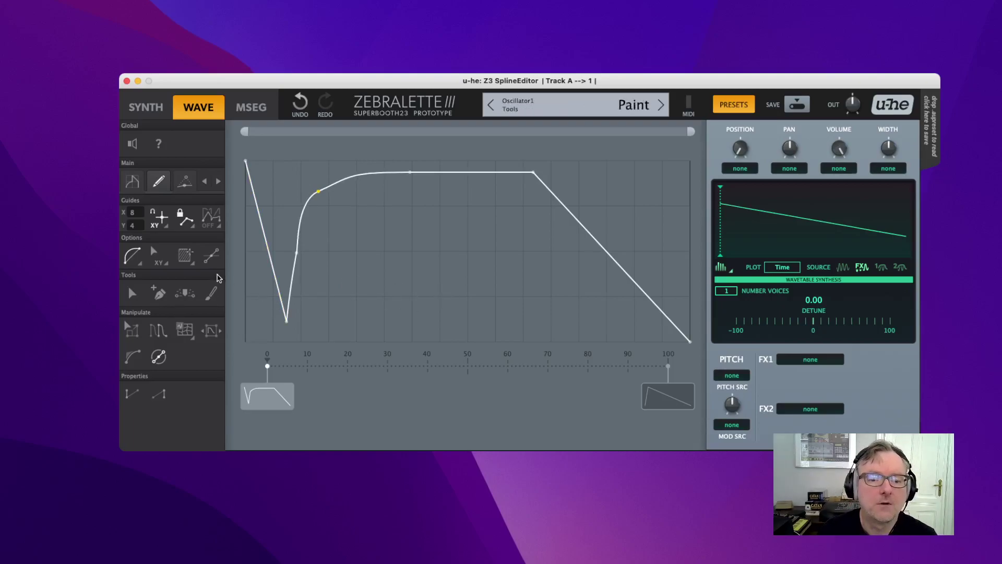
# - Show the handles, select all points from the valley to the plateau's end, and move them together further along and slightly lower
pyautogui.click(213, 258)
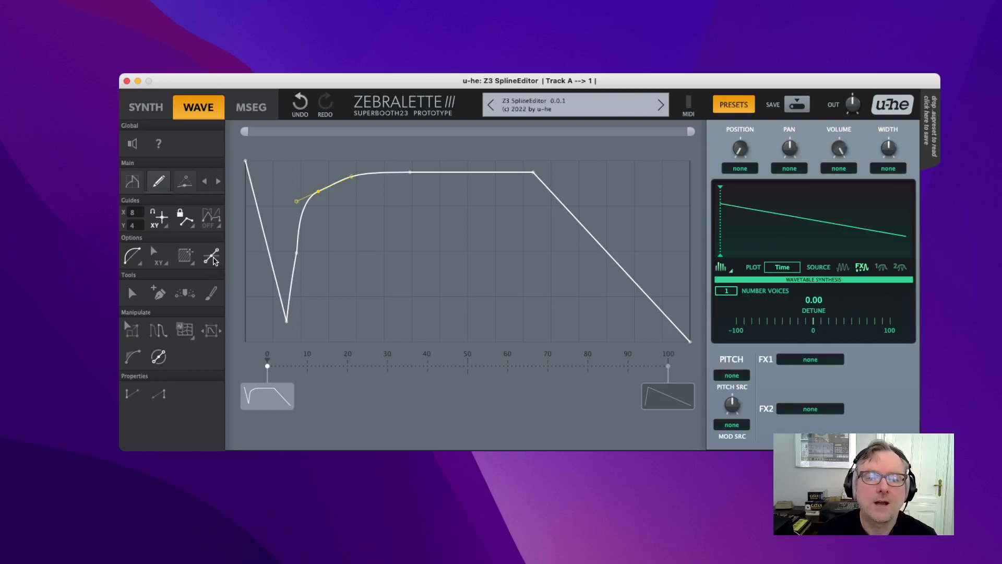
pyautogui.click(135, 296)
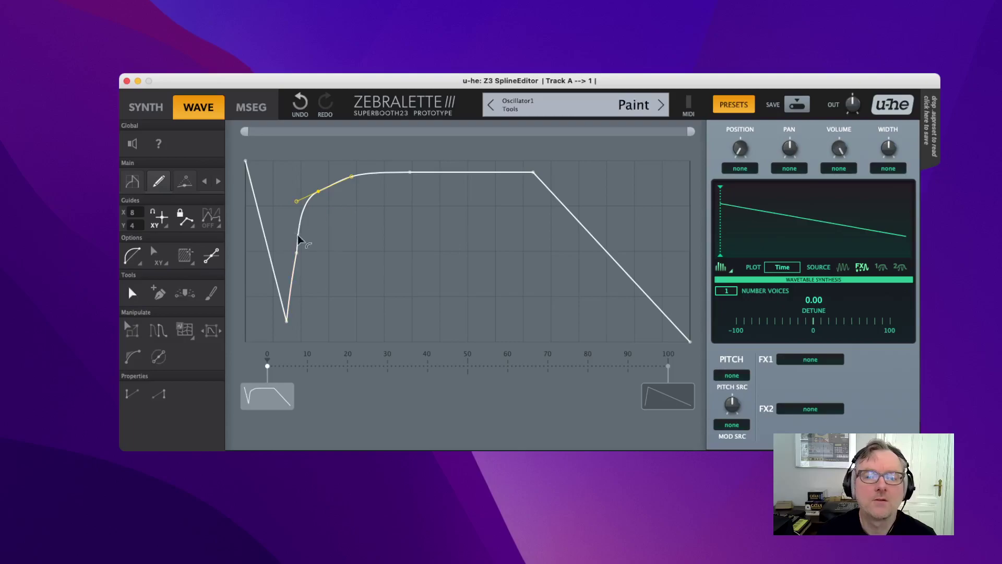
pyautogui.moveTo(278, 186); pyautogui.dragTo(579, 201)
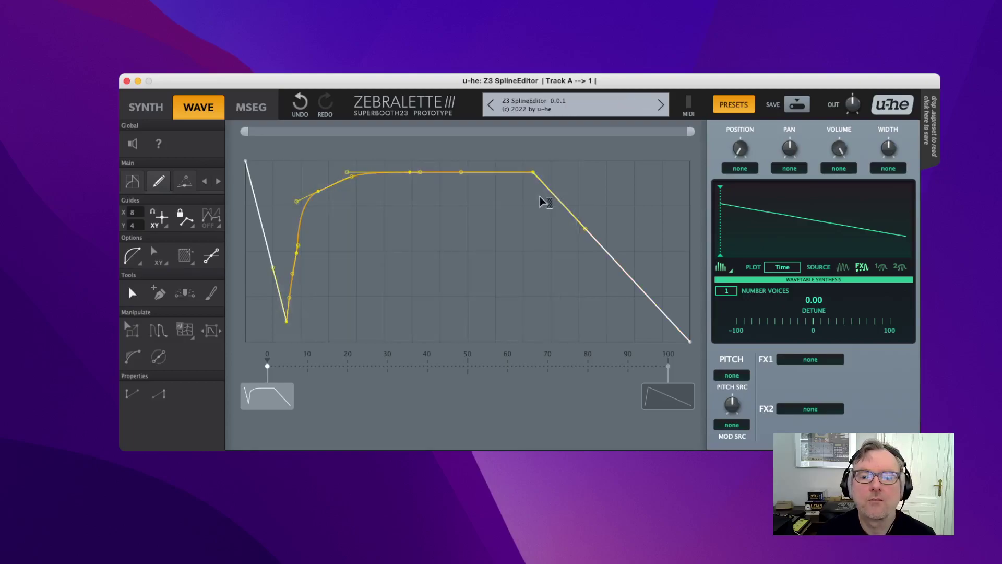
pyautogui.moveTo(534, 172); pyautogui.dragTo(579, 195)
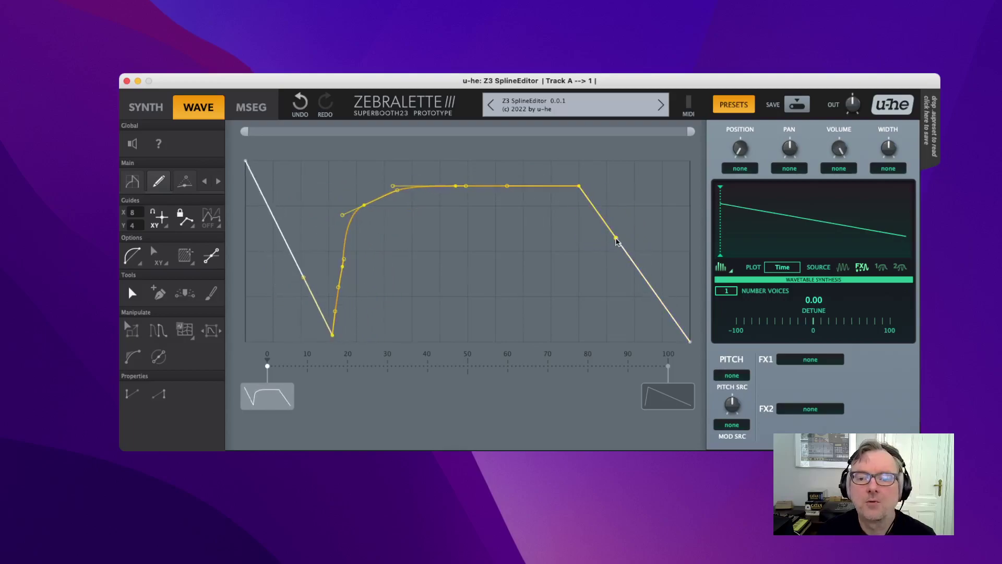
# - Reshape the final falling segment into an S-curve using the handles of the plateau's last point and the end point
pyautogui.moveTo(615, 240); pyautogui.dragTo(579, 319)
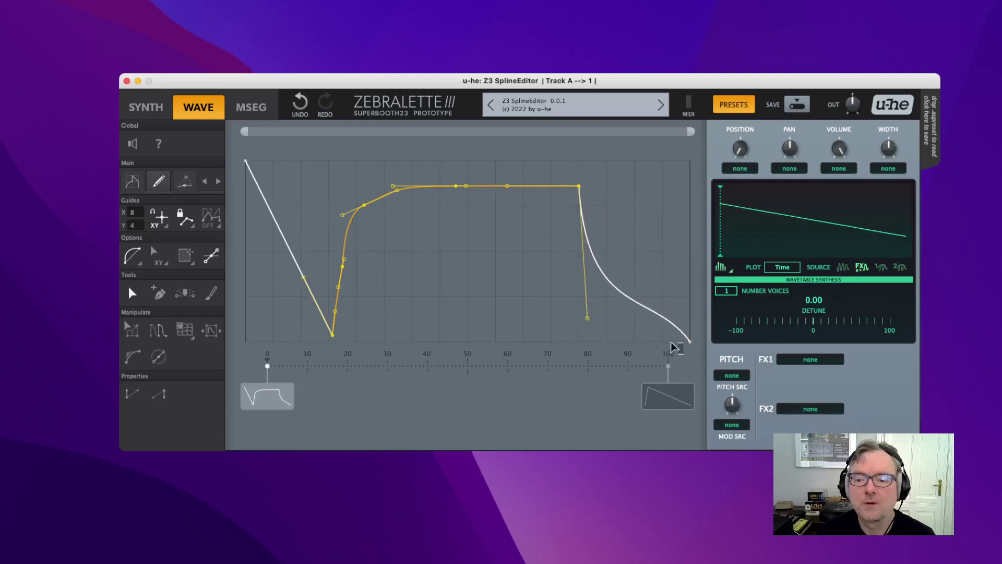
pyautogui.click(689, 340)
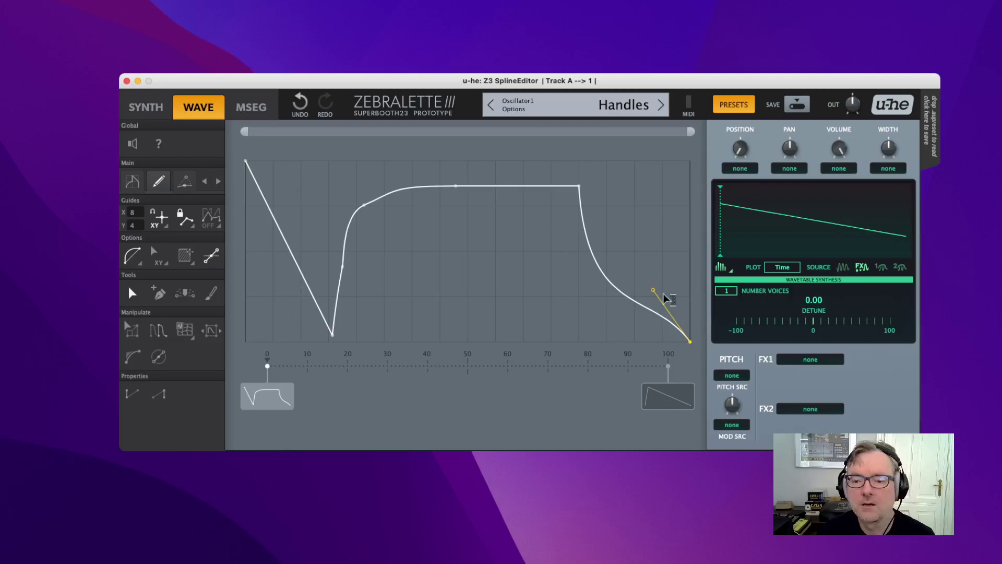
pyautogui.moveTo(655, 291); pyautogui.dragTo(656, 194)
pyautogui.moveTo(553, 220); pyautogui.dragTo(734, 215)
pyautogui.moveTo(588, 325); pyautogui.dragTo(610, 267)
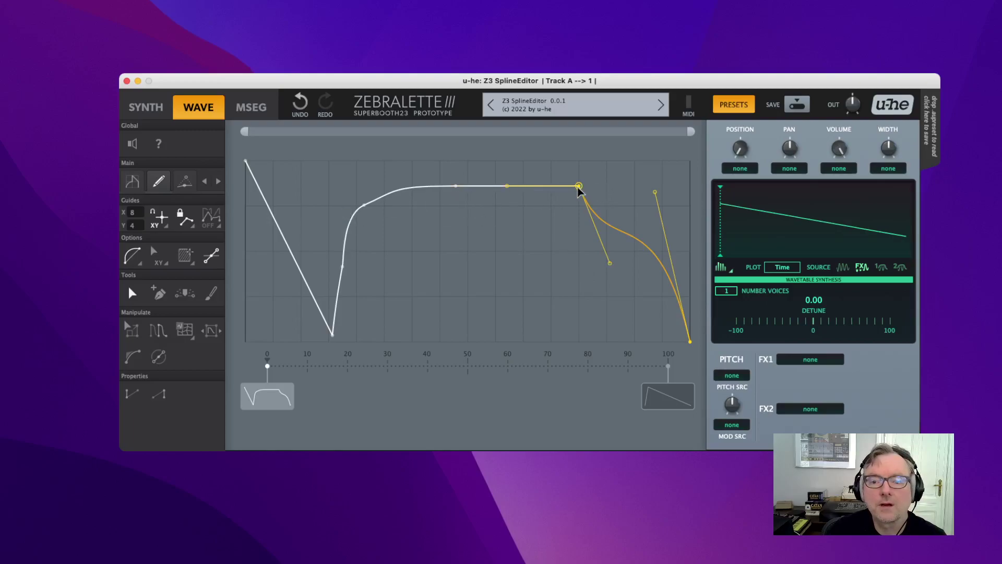
# - Shift the plateau's last point toward the valley, deselect the end point, and lower the shifted point to about a third of the height
pyautogui.moveTo(579, 187); pyautogui.dragTo(551, 251)
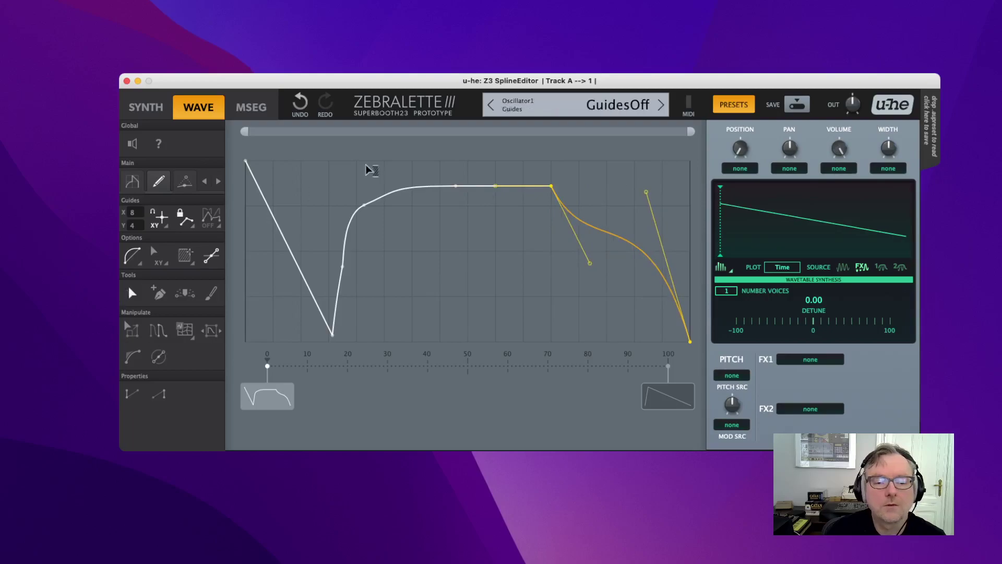
pyautogui.click(470, 269)
pyautogui.moveTo(551, 186); pyautogui.dragTo(538, 280)
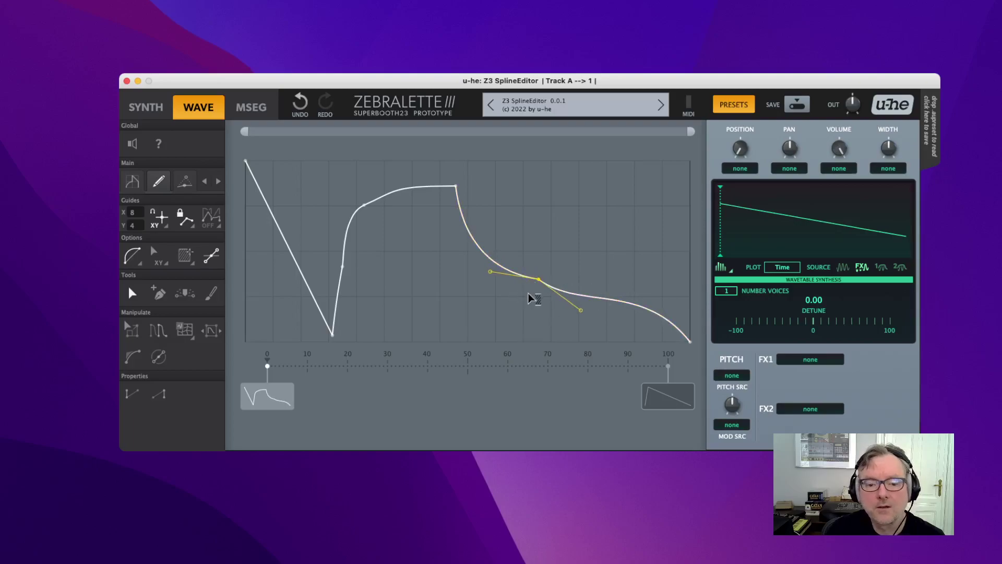
# - With HandleRotate, align the lowered point's handles and extend the outgoing handle of the plateau's end point, angling it slightly downward
pyautogui.click(159, 358)
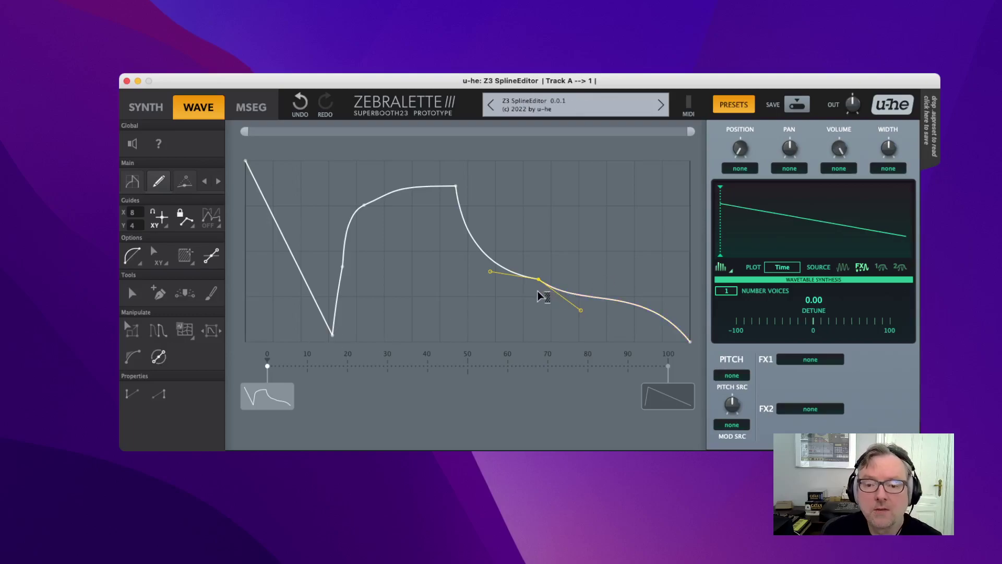
pyautogui.moveTo(539, 282); pyautogui.dragTo(548, 315)
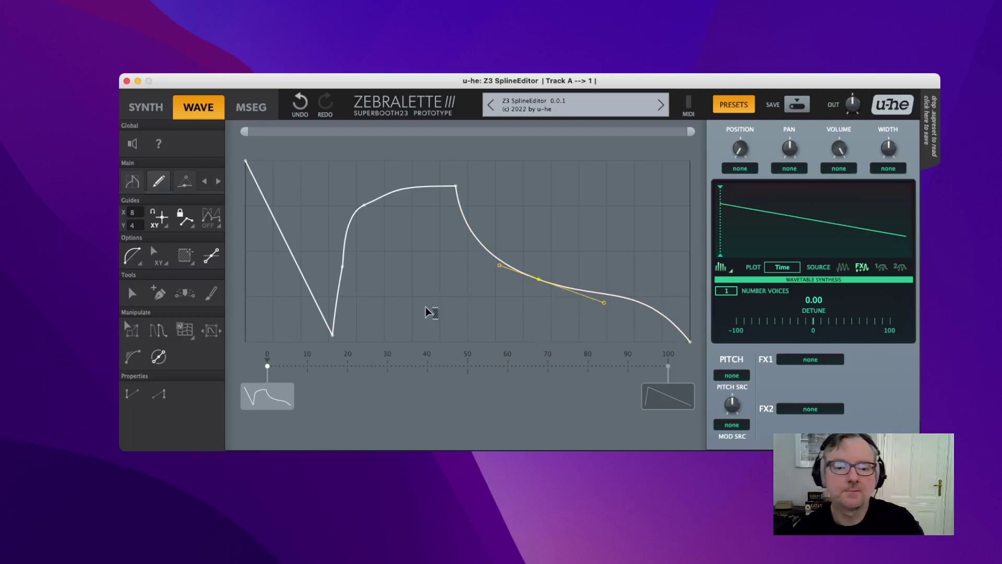
pyautogui.click(341, 269)
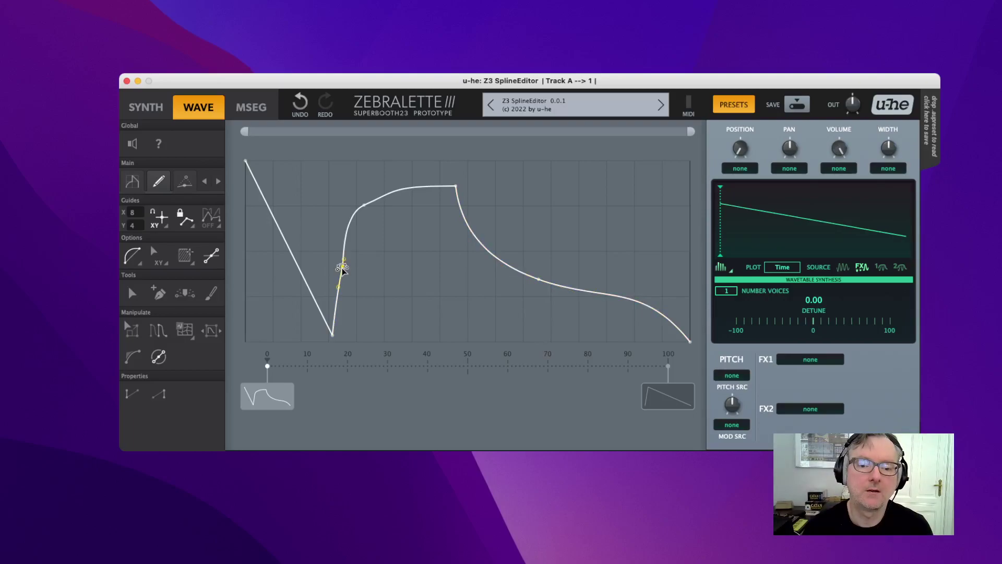
pyautogui.click(363, 204)
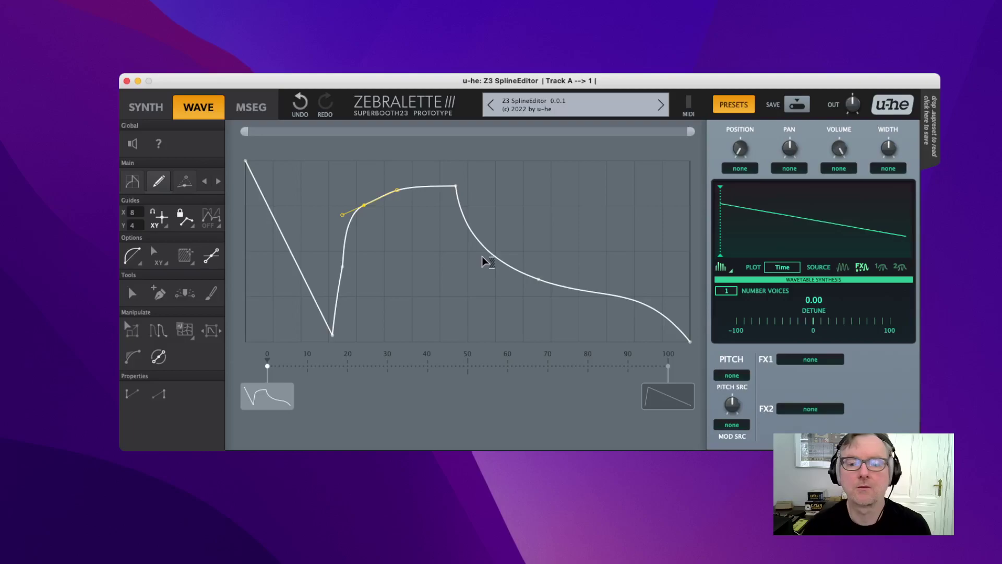
pyautogui.click(457, 186)
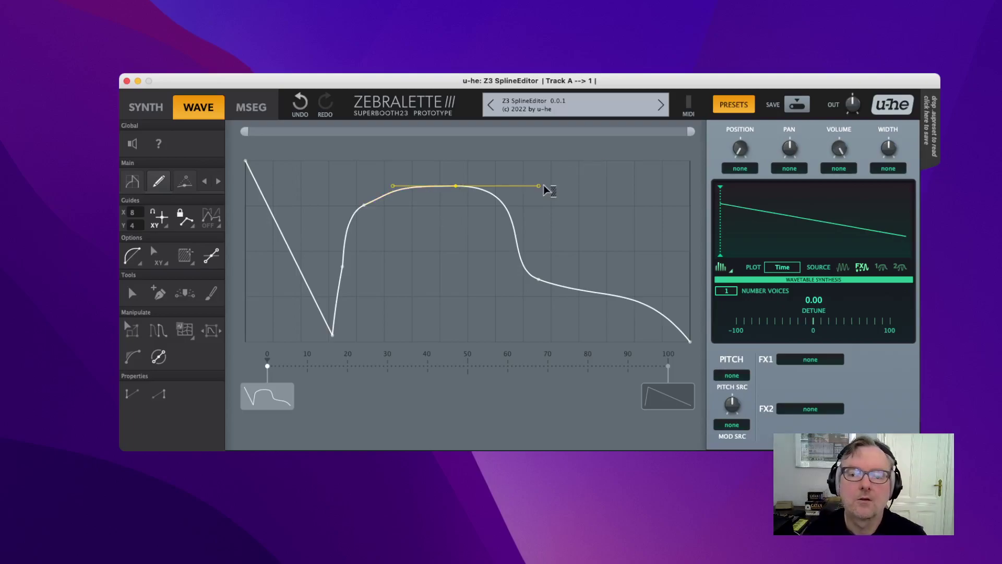
pyautogui.moveTo(539, 187); pyautogui.dragTo(525, 208)
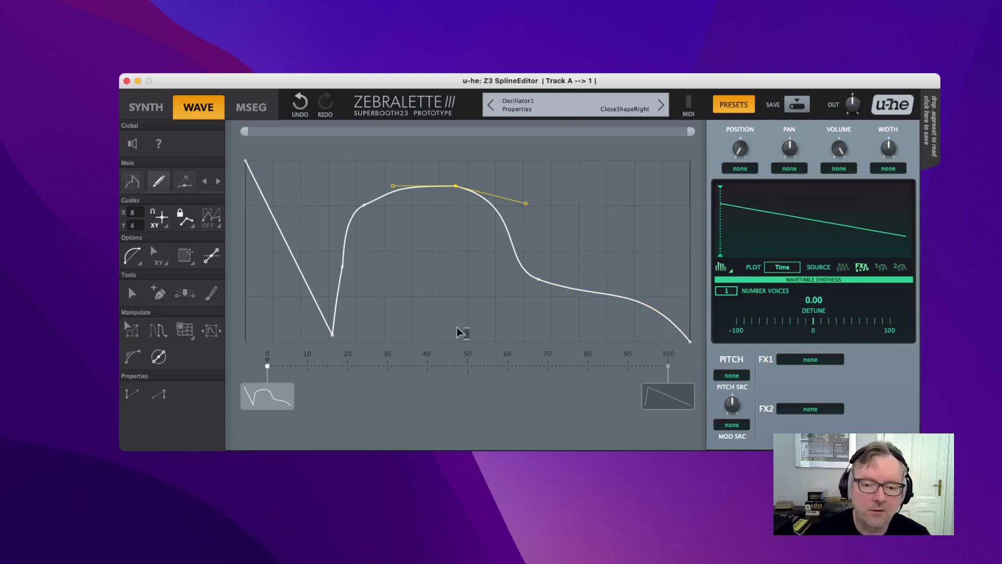
# - Try closing the shape at its start and at its end, reopening each one
pyautogui.click(131, 397)
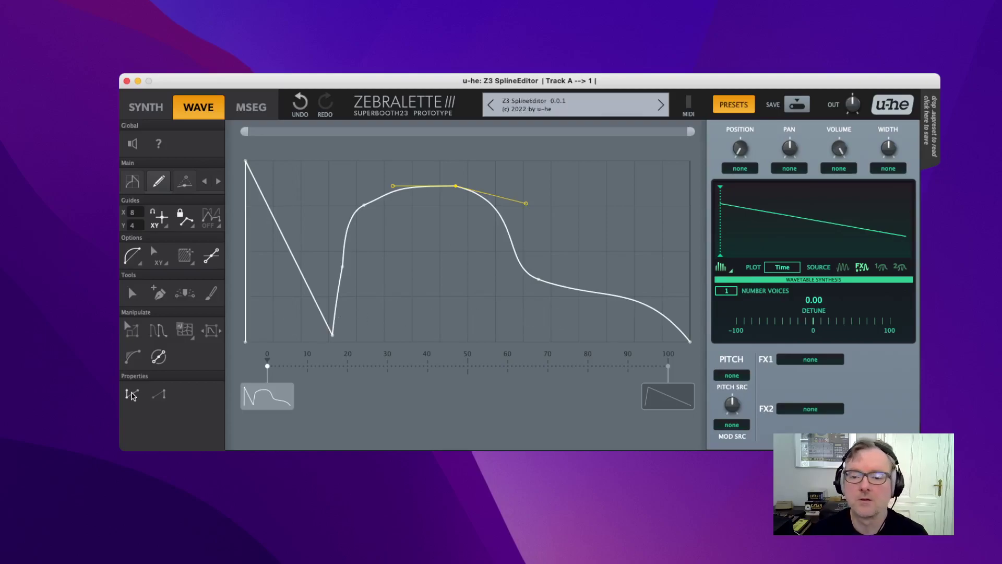
pyautogui.click(162, 395)
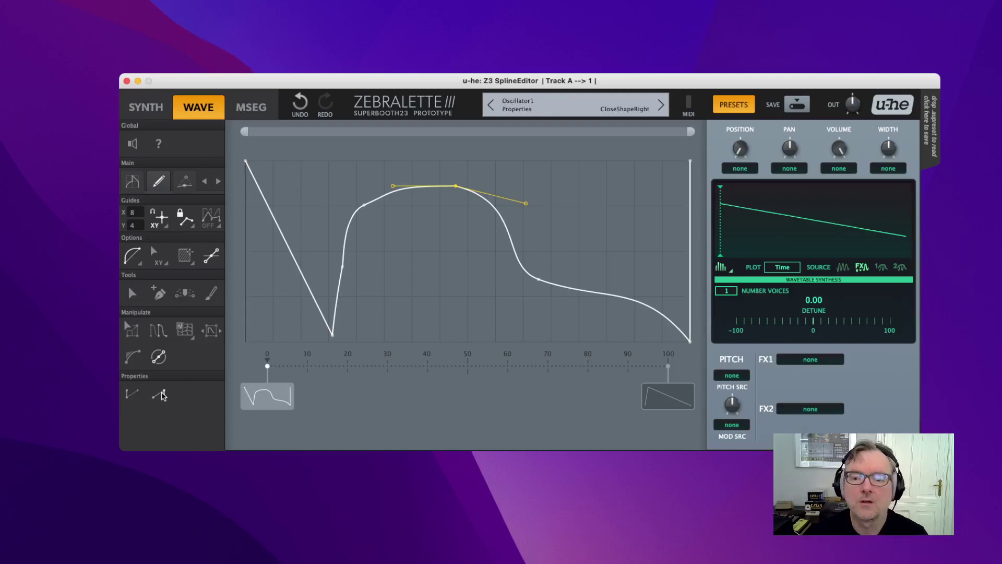
pyautogui.click(134, 398)
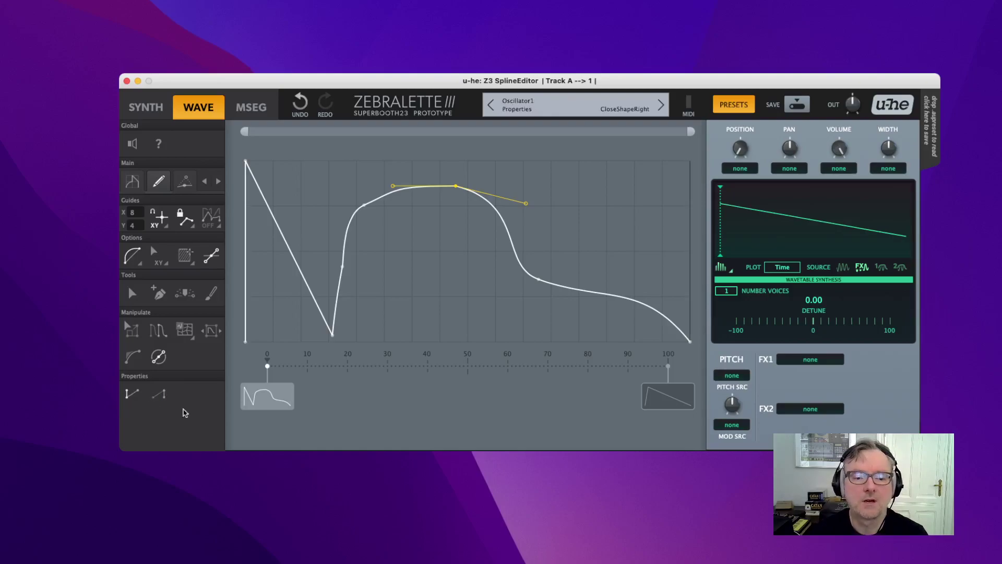
pyautogui.click(130, 396)
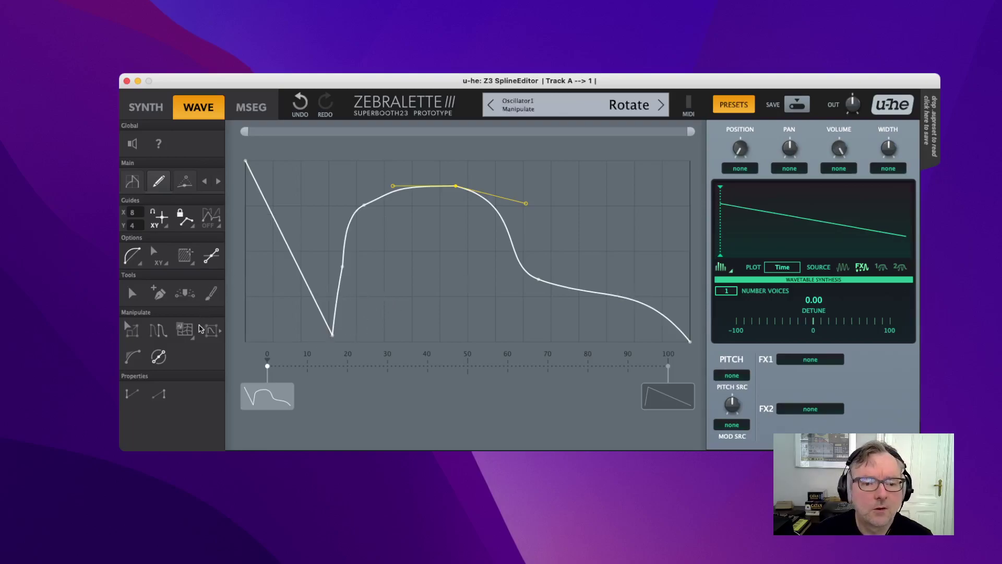
# - Using HSelect and with handles hidden, select the valley, the lower rising point, the plateau's end point and the lowered point after it
pyautogui.click(184, 256)
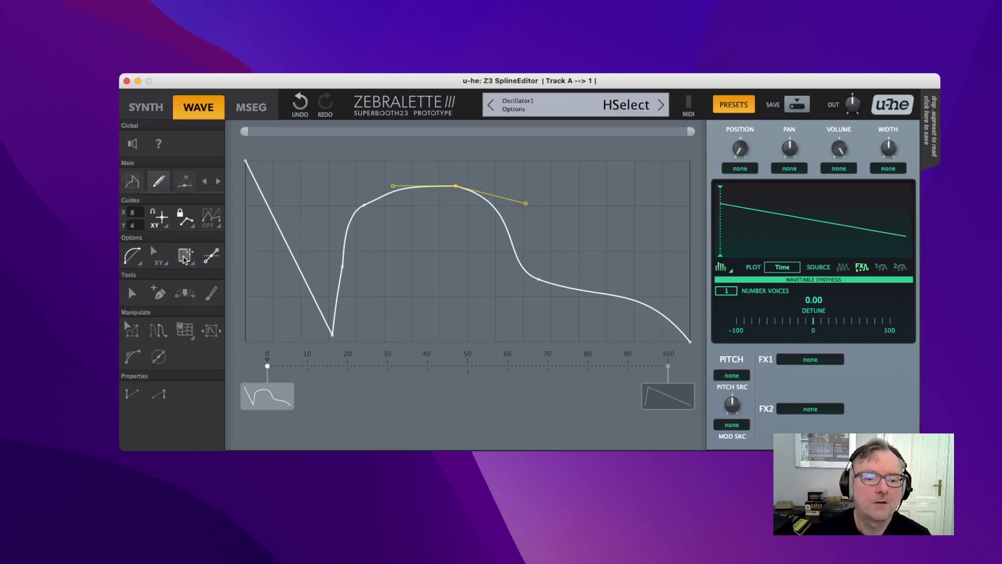
pyautogui.moveTo(272, 275); pyautogui.dragTo(582, 257)
pyautogui.click(209, 259)
pyautogui.moveTo(401, 245); pyautogui.dragTo(560, 248)
pyautogui.moveTo(278, 283); pyautogui.dragTo(351, 281)
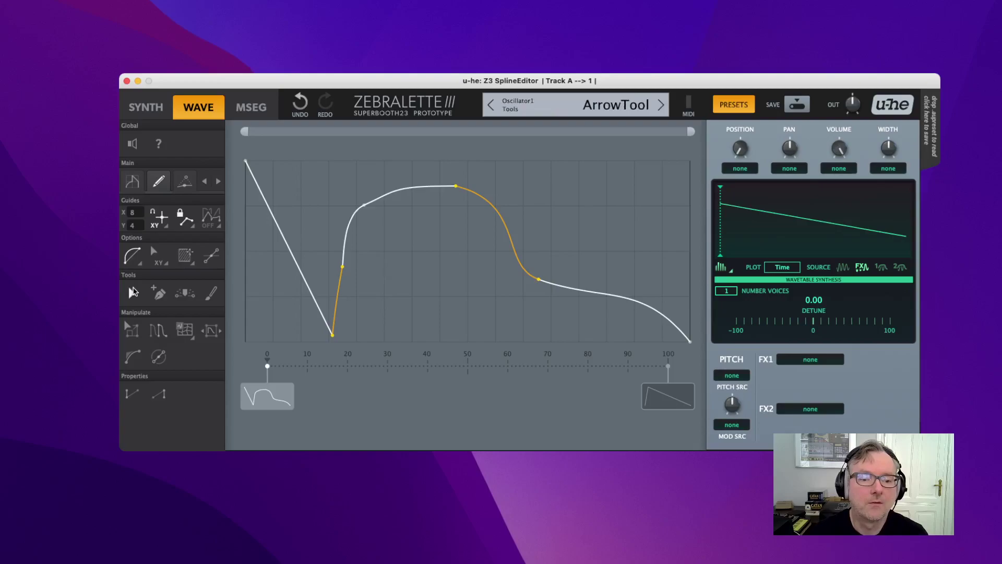
# - Bow the selected segments after the plateau and the valley outward with the ArrowTool, and select all points from the valley to the lowered point
pyautogui.moveTo(492, 204); pyautogui.dragTo(527, 148)
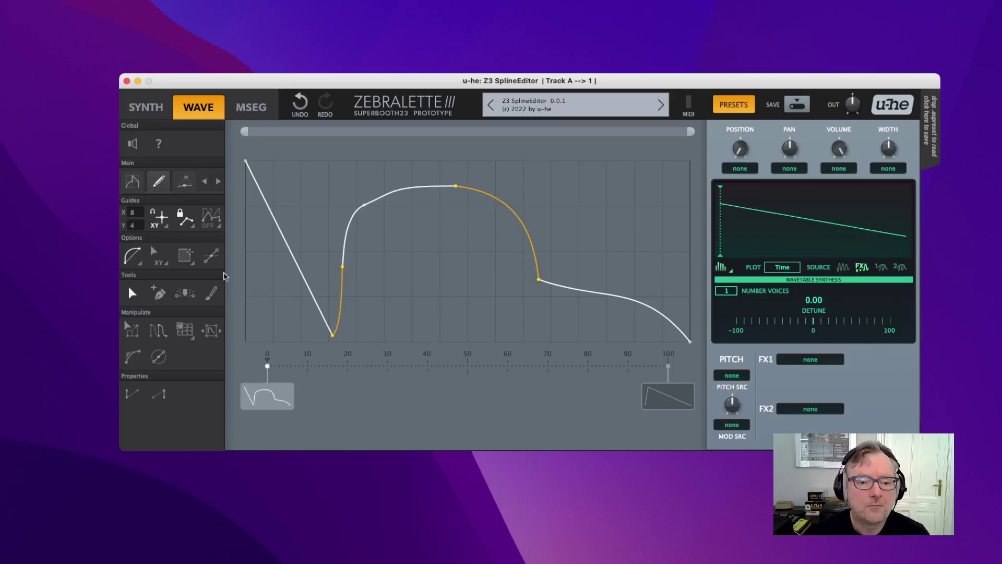
pyautogui.moveTo(266, 267); pyautogui.dragTo(570, 250)
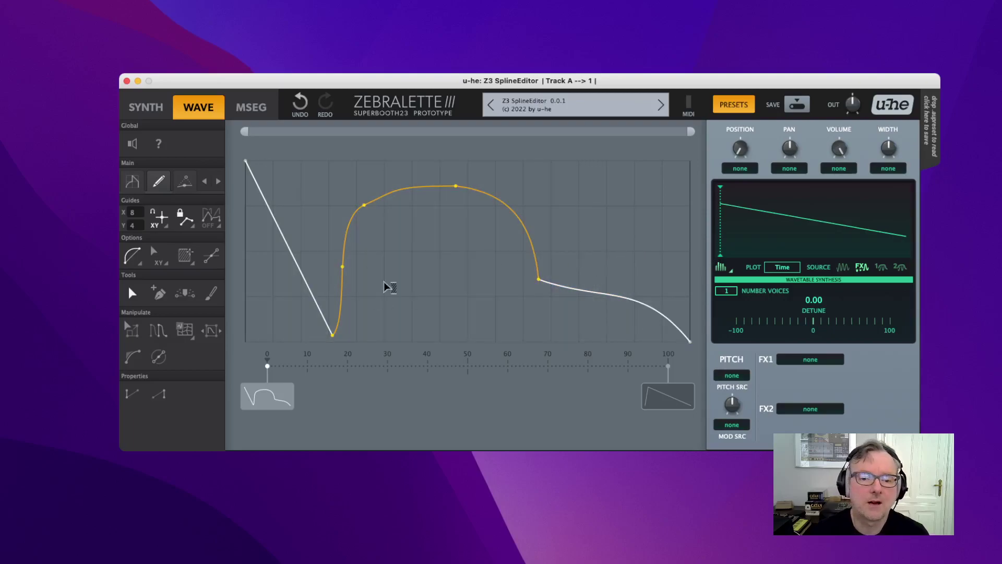
# - Switch the selection option to Select and try rectangle selections on the curve, ending with the points from the valley to the plateau's end
pyautogui.click(191, 266)
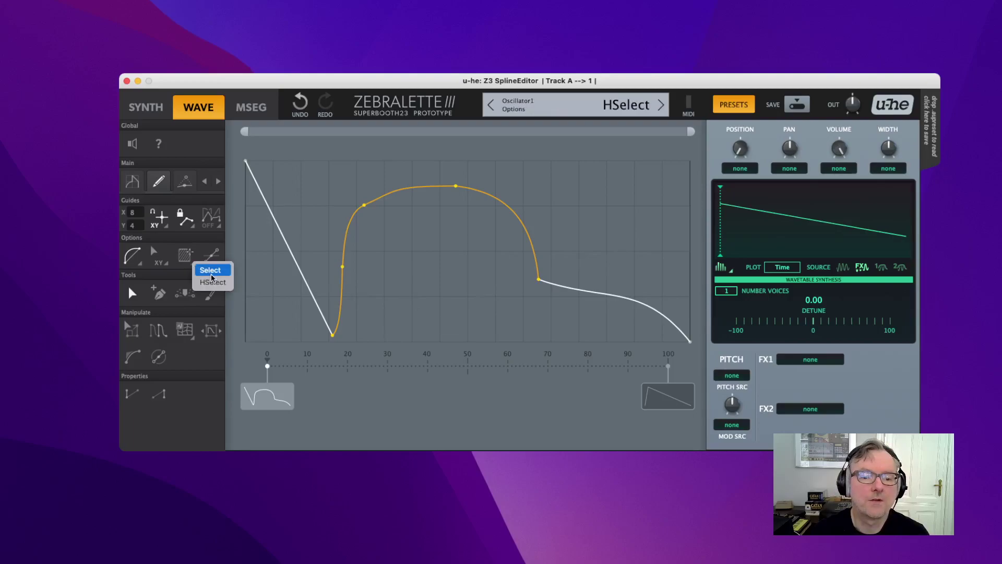
pyautogui.click(210, 280)
pyautogui.moveTo(328, 169); pyautogui.dragTo(511, 230)
pyautogui.moveTo(311, 242); pyautogui.dragTo(576, 290)
pyautogui.moveTo(288, 340); pyautogui.dragTo(493, 161)
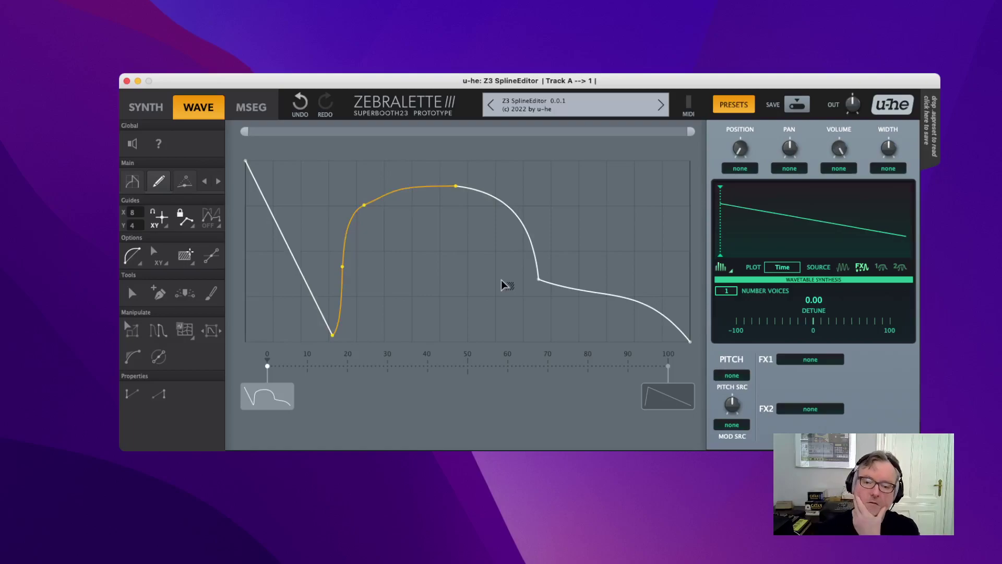
# - Rectangle-select the points from the plateau's end to the curve's end, and replace that selection with the valley and the lower rising point
pyautogui.moveTo(442, 160); pyautogui.dragTo(584, 300)
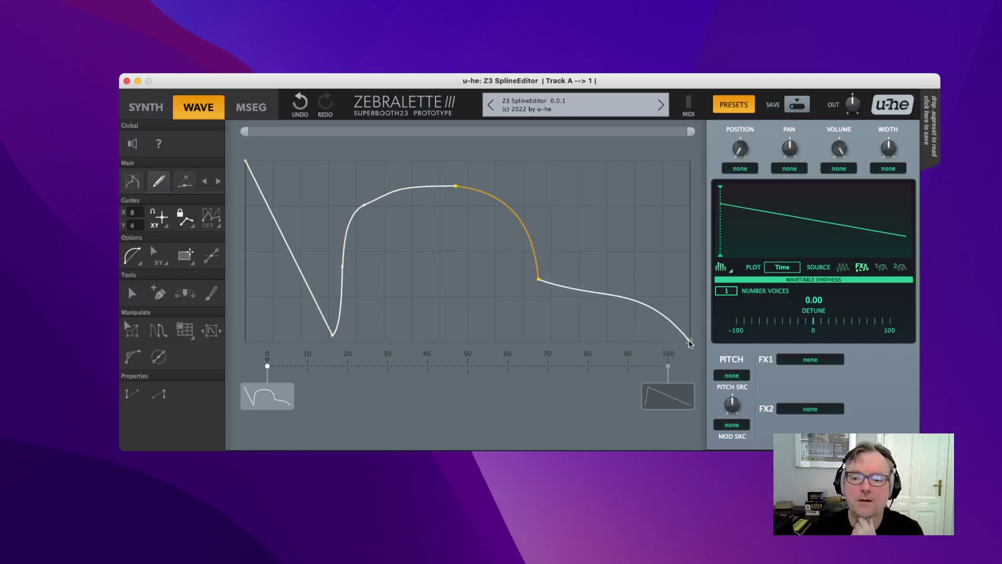
pyautogui.moveTo(509, 251); pyautogui.dragTo(697, 347)
pyautogui.moveTo(435, 166); pyautogui.dragTo(594, 299)
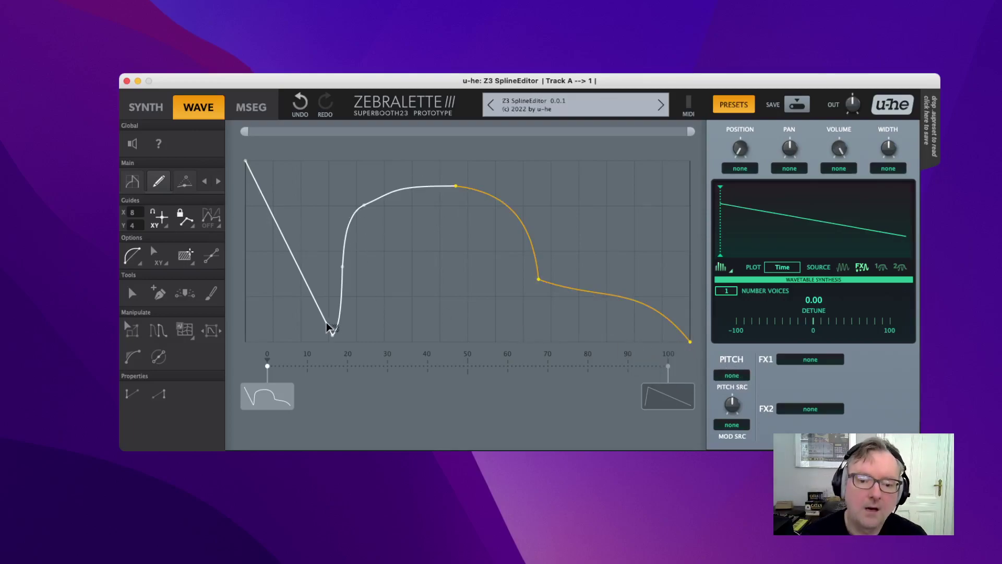
pyautogui.moveTo(353, 340); pyautogui.dragTo(235, 225)
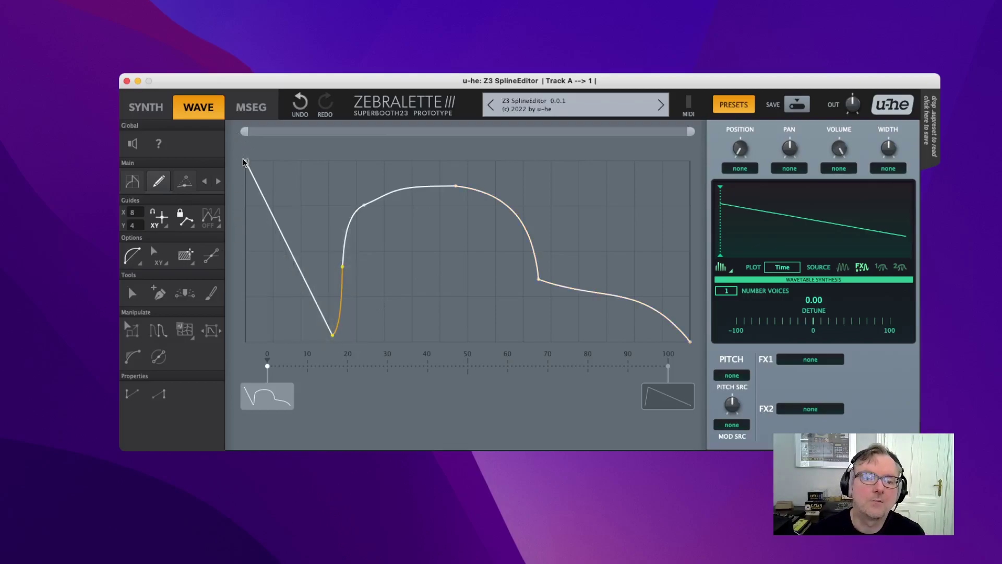
# - Rectangle-select the whole curve, deselect it, and sweep a selection rectangle across the middle of the graph
pyautogui.moveTo(243, 158); pyautogui.dragTo(728, 384)
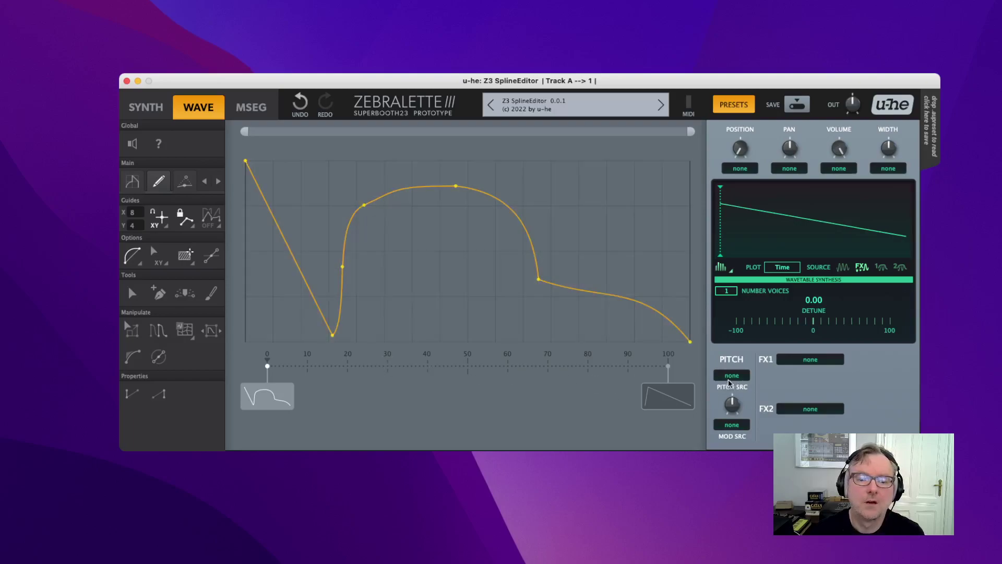
pyautogui.click(426, 279)
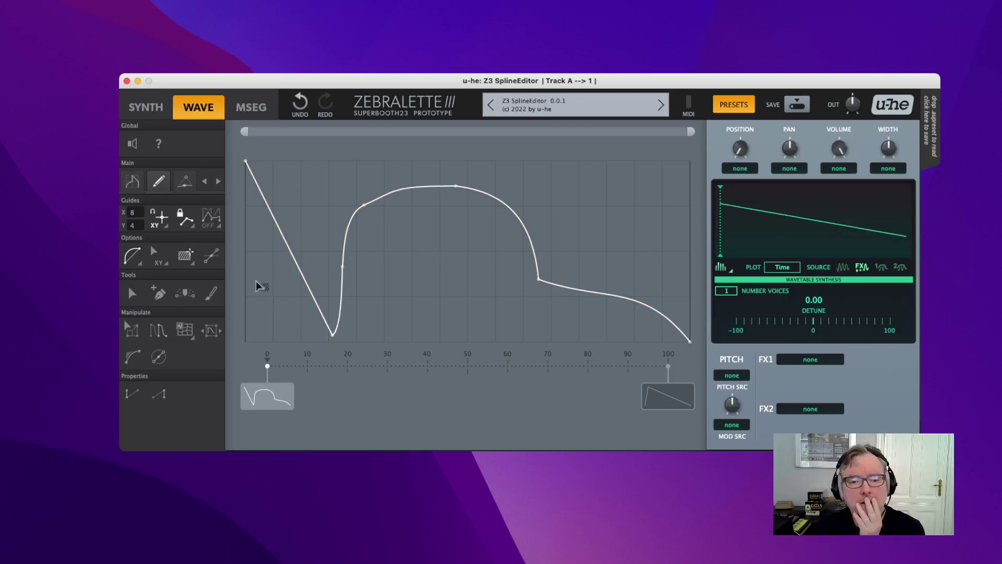
pyautogui.moveTo(243, 234); pyautogui.dragTo(677, 251)
# - Select all points of the curve with a rectangle and apply LineUp and DistributeX to them
pyautogui.moveTo(245, 159); pyautogui.dragTo(286, 185)
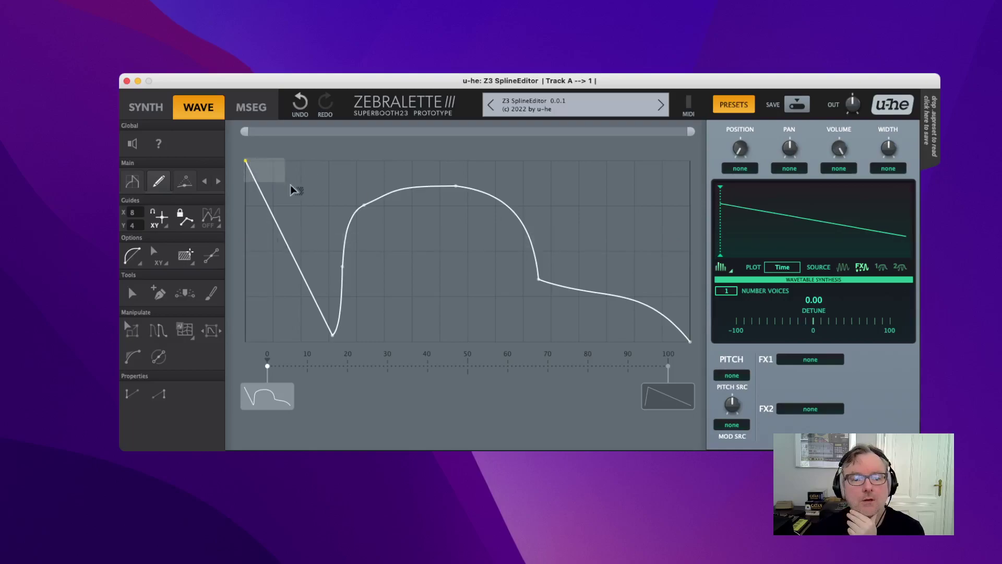
pyautogui.rightClick(547, 202)
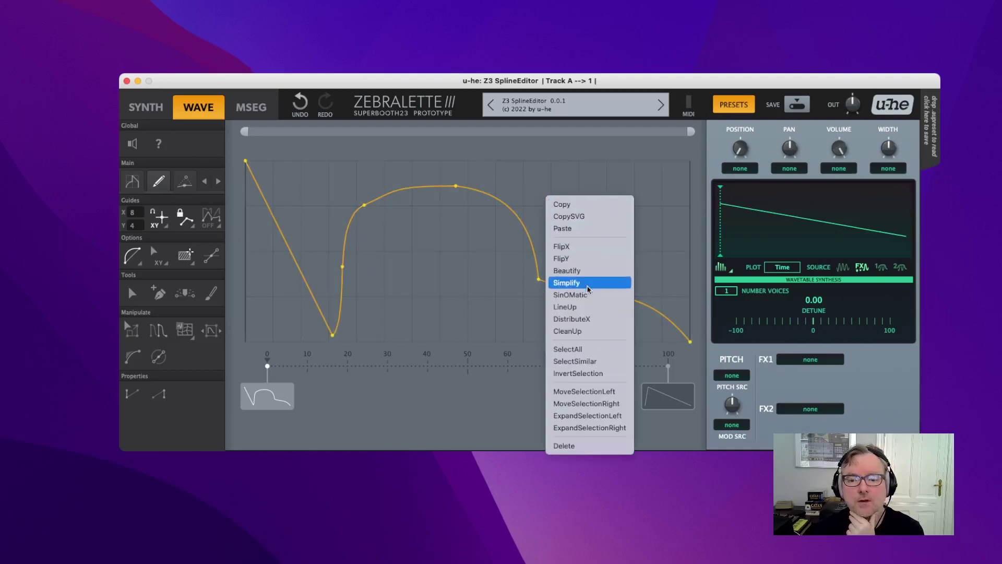
pyautogui.click(568, 307)
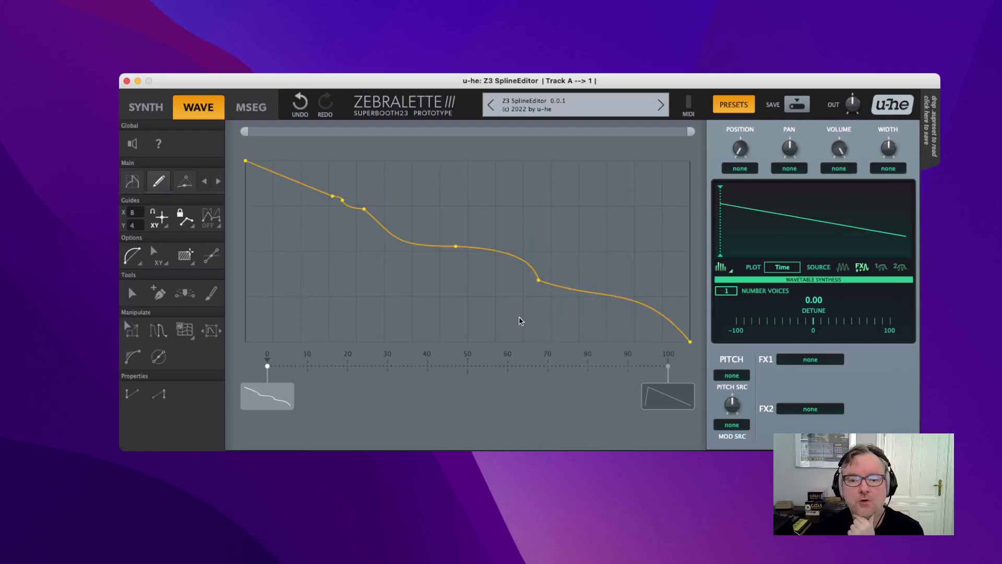
pyautogui.rightClick(415, 292)
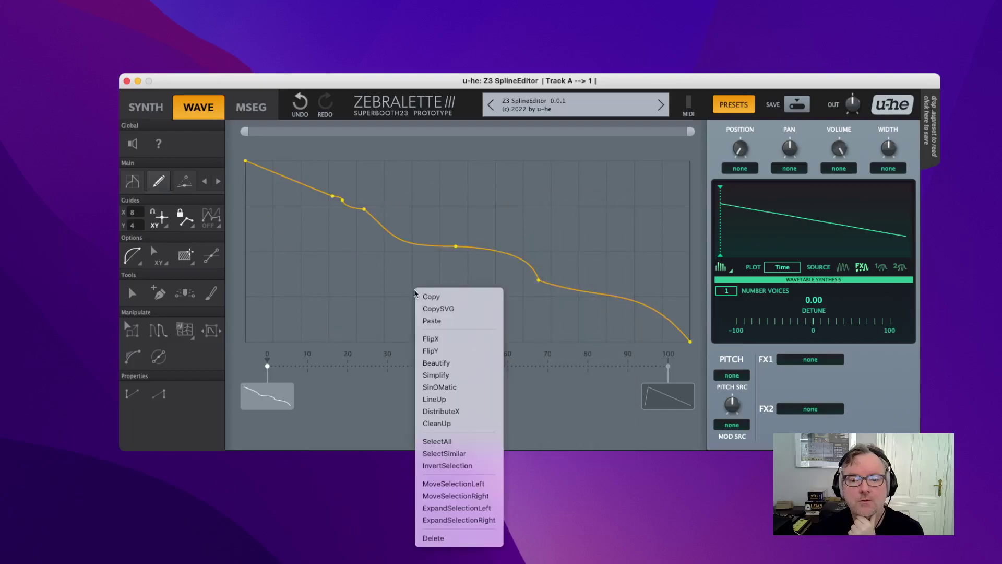
pyautogui.click(460, 411)
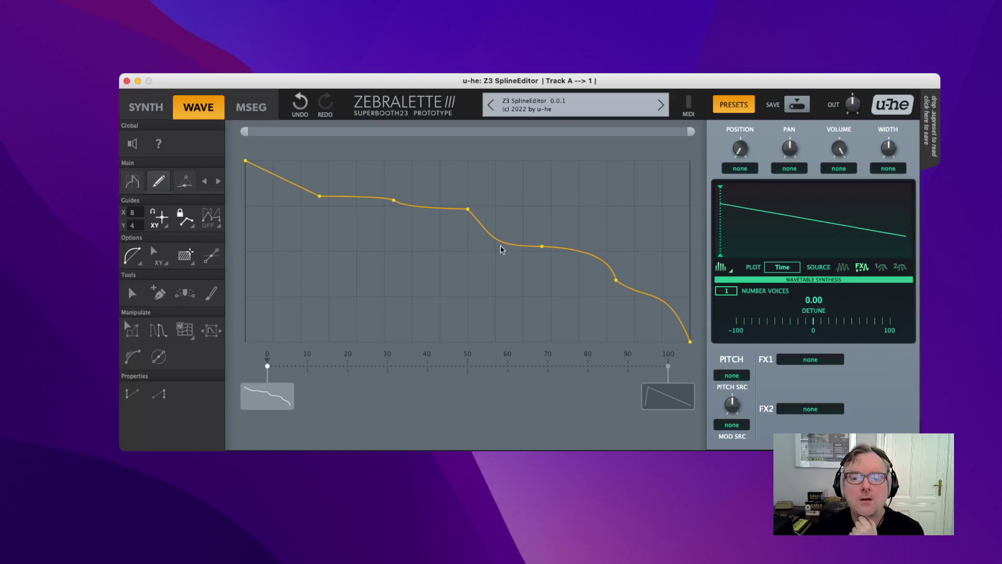
# - With the ArrowTool, reset all selected segments to the same default curved shape
pyautogui.click(132, 293)
pyautogui.doubleClick(498, 239)
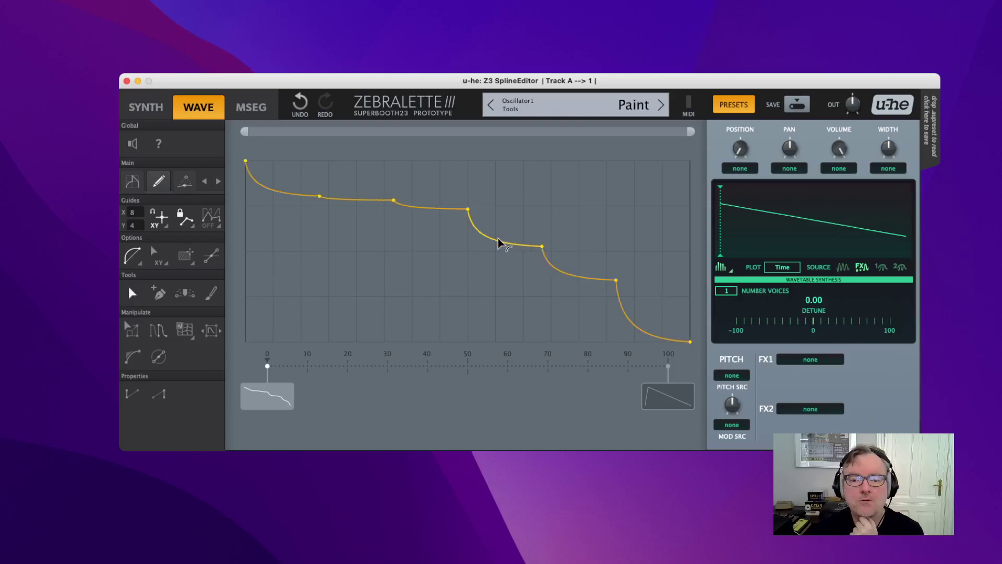